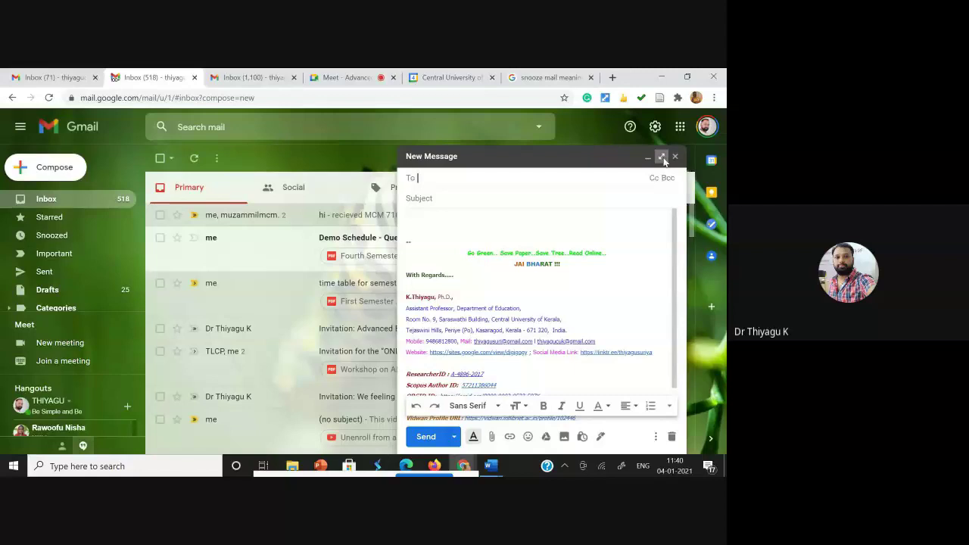
Expand the empty New Message draft to full-screen view
click(661, 157)
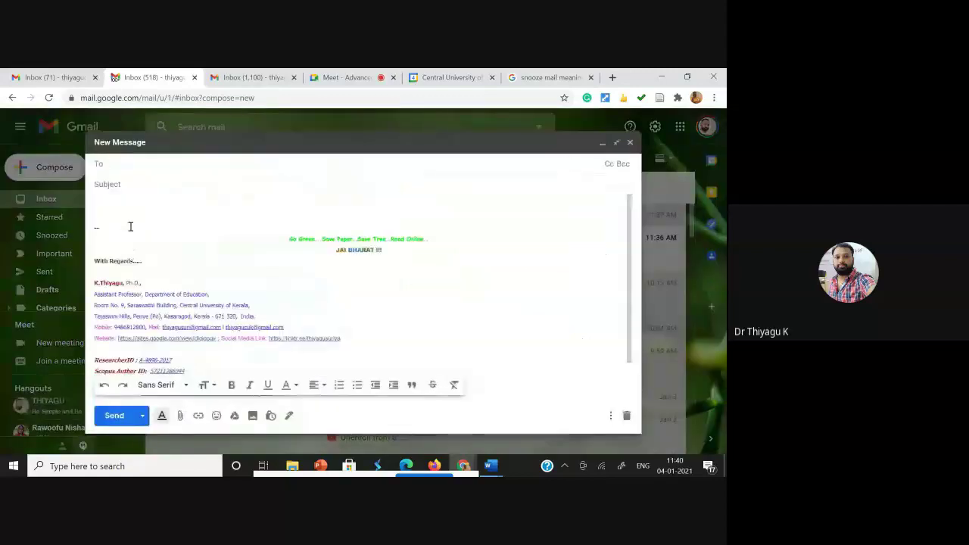
Paste the nineteen recipients into To and enter the subject 'Demo Schedule 2'
click(127, 164)
key(ctrl+v)
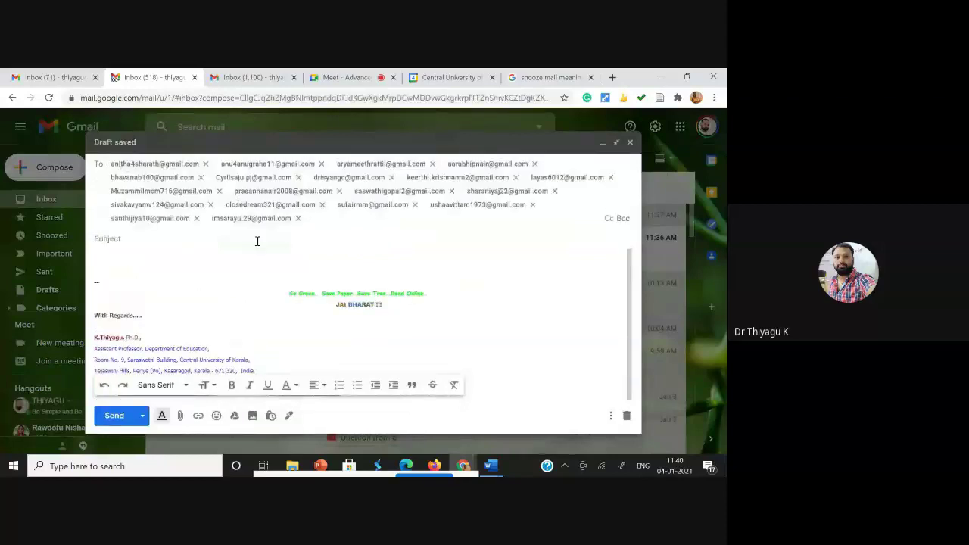
click(198, 241)
text(Demo)
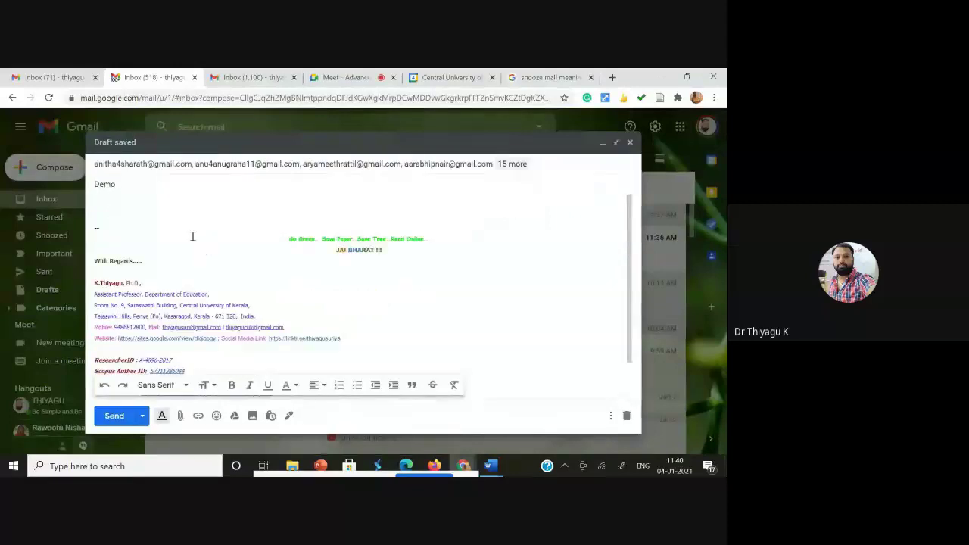
text( Schedule 2)
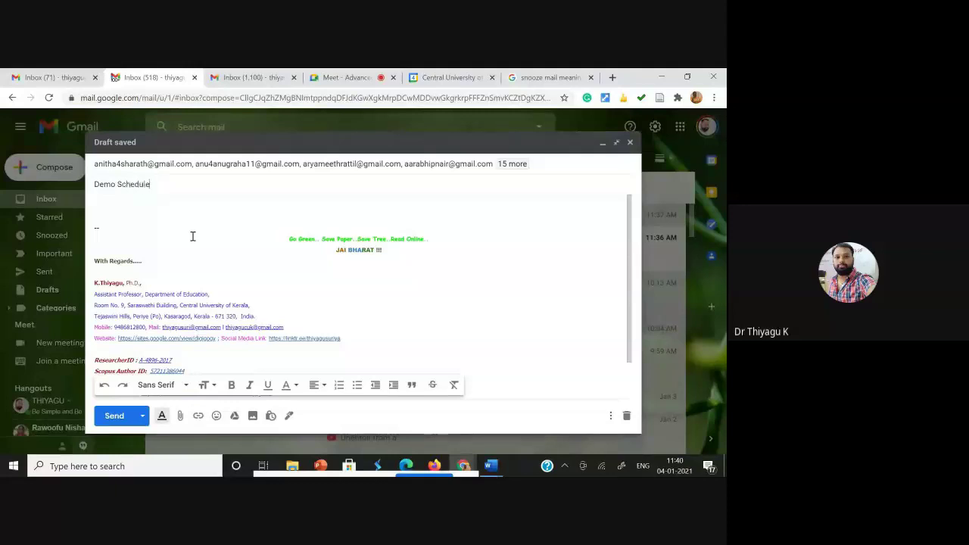
Write the body 'Hi all' with 'Kindly see the time table' on the next line
click(154, 203)
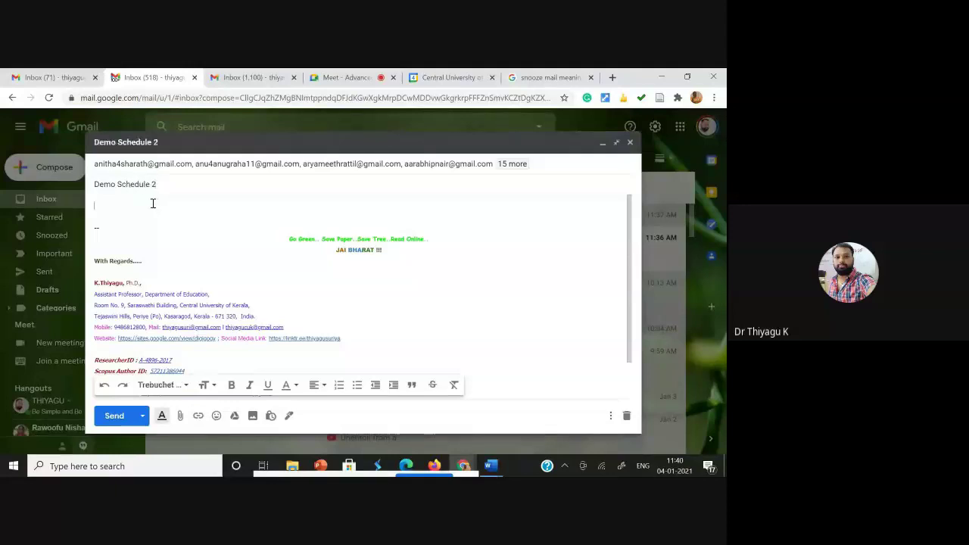
text(Hi all)
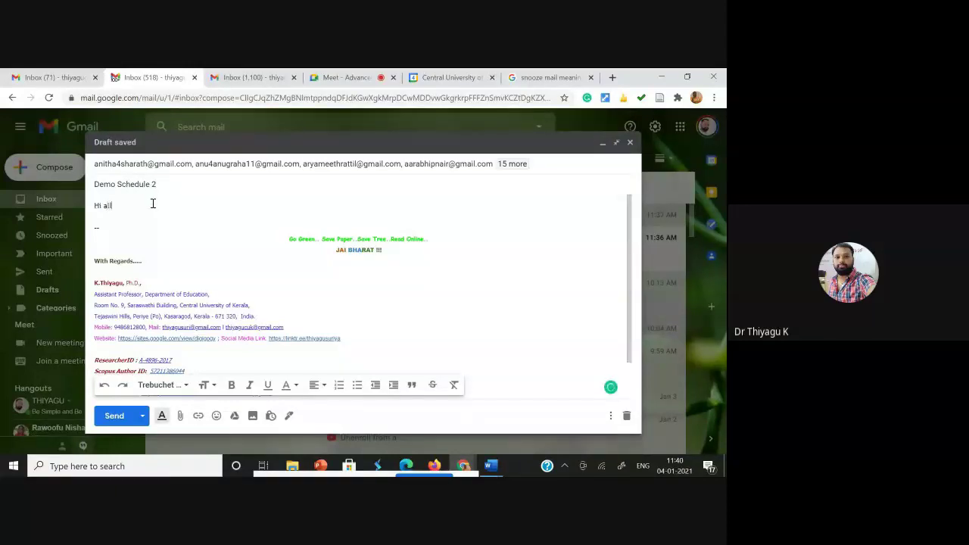
key(Return)
text(Kindly see the time )
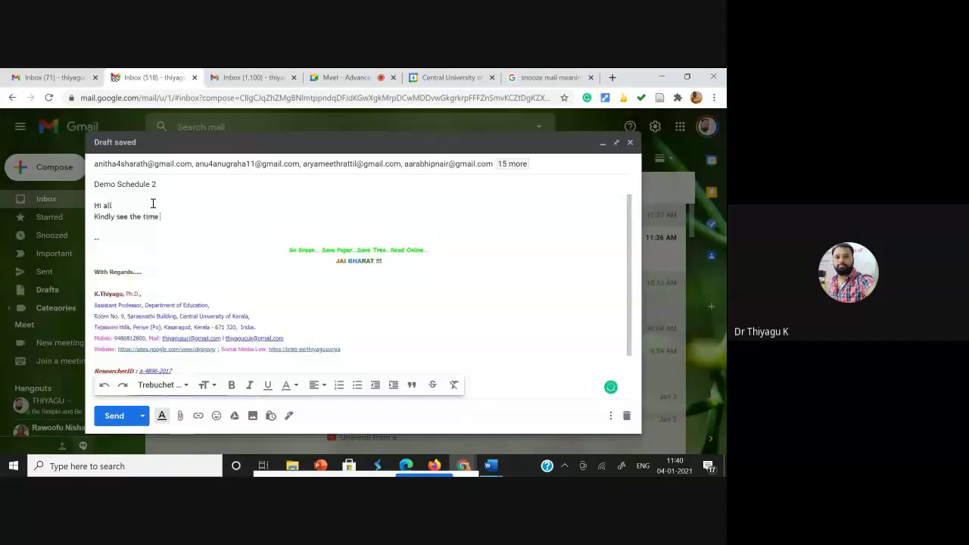
text(table)
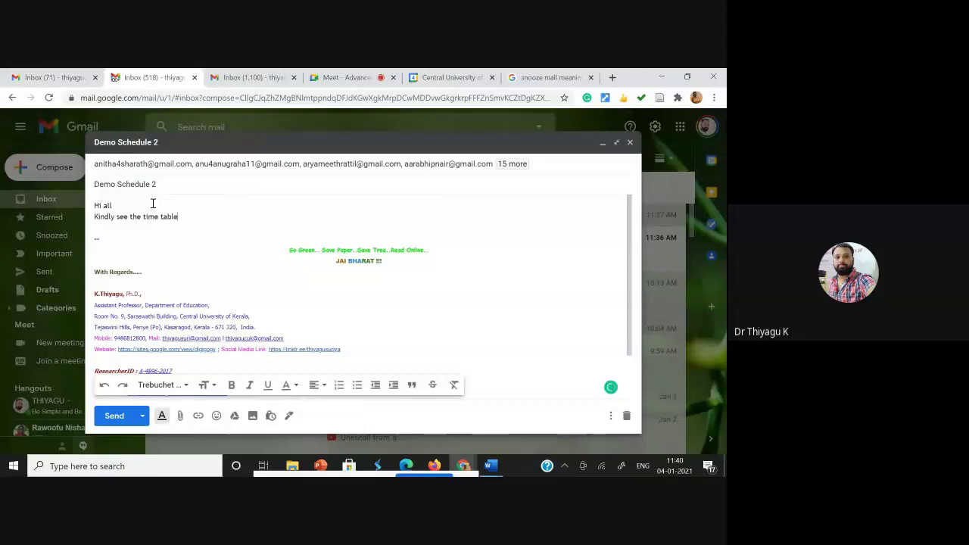
Attach Fourth Semester Time Table.pdf from the computer to the draft
click(180, 416)
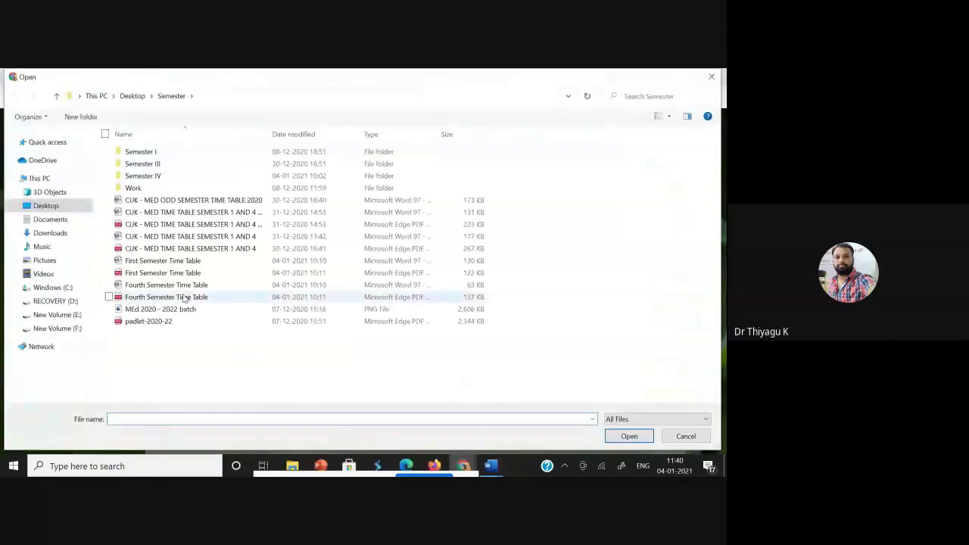
click(184, 299)
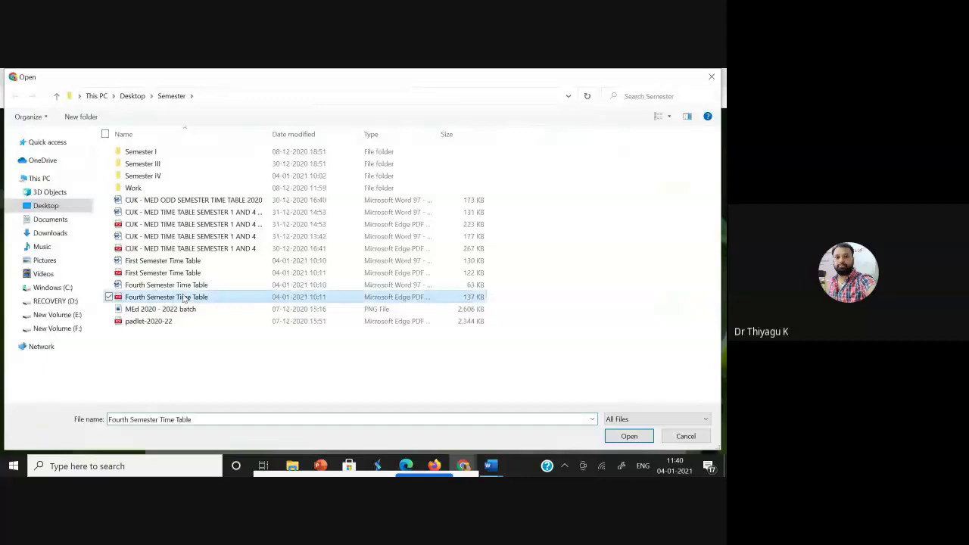
double_click(184, 298)
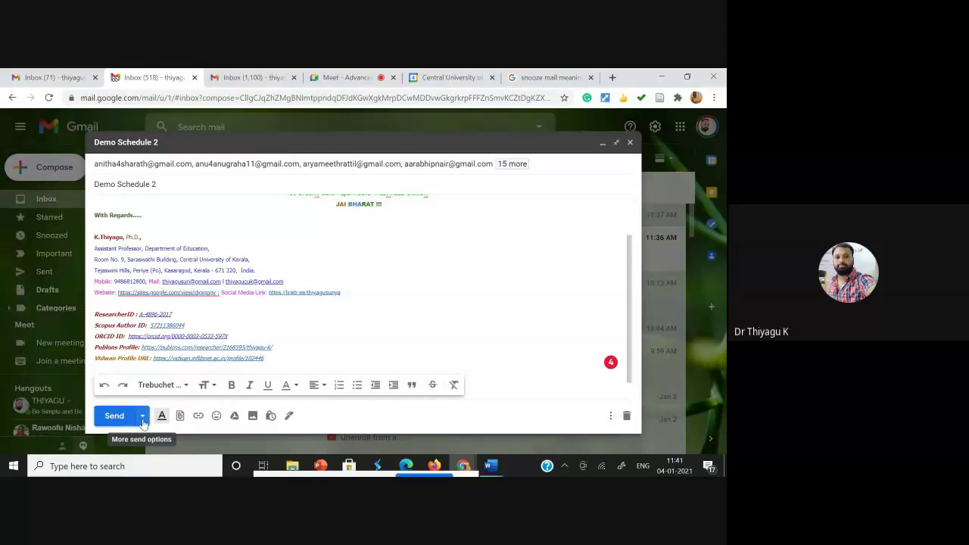
Choose Schedule send from the Send options and pick a custom date and time
click(142, 417)
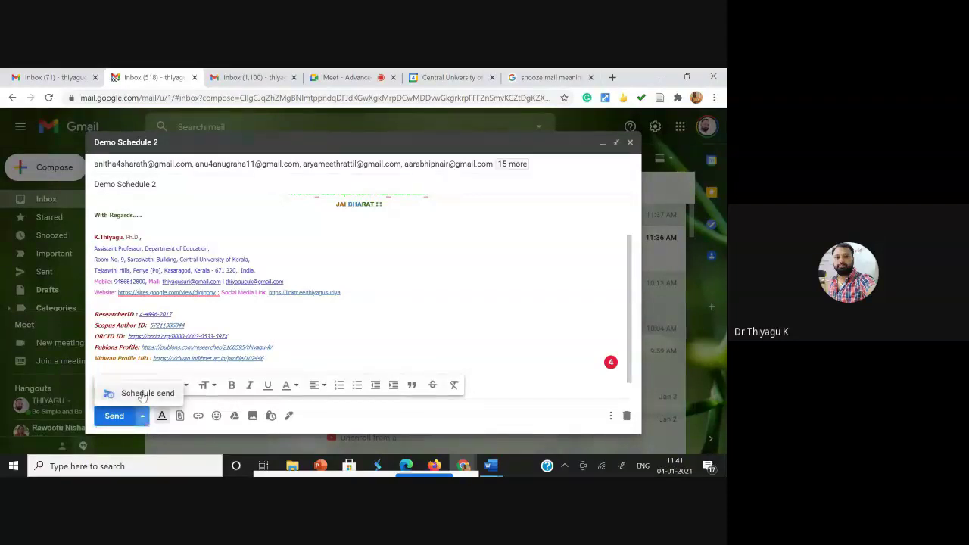
click(143, 394)
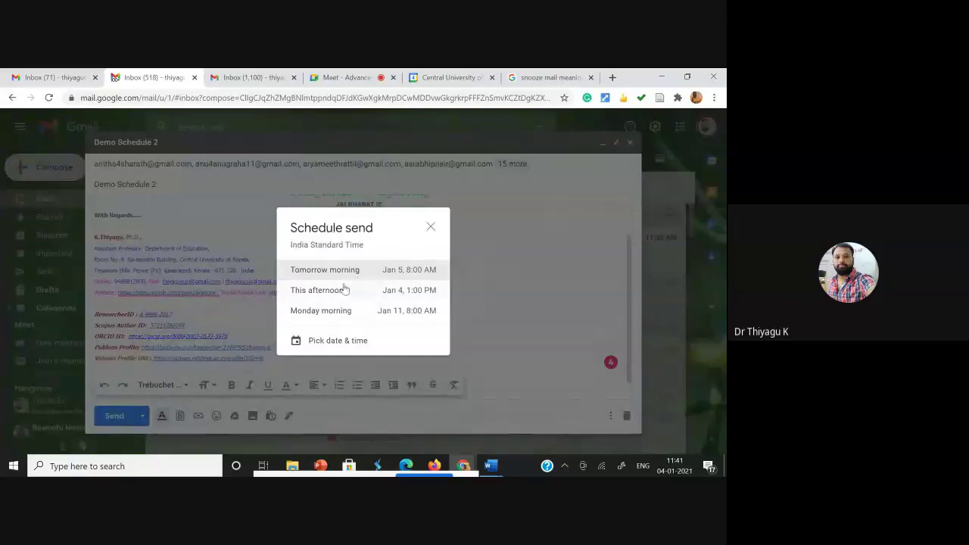
click(330, 343)
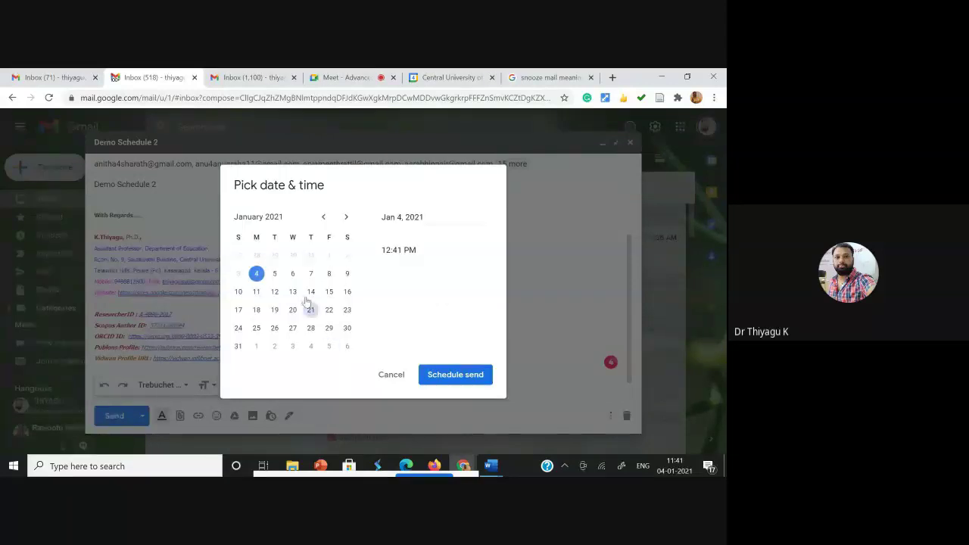
Keep Jan 4, 2021 and change the send time from 12:41 PM to 11:51 AM
click(257, 275)
click(390, 252)
key(BackSpace)
text(1)
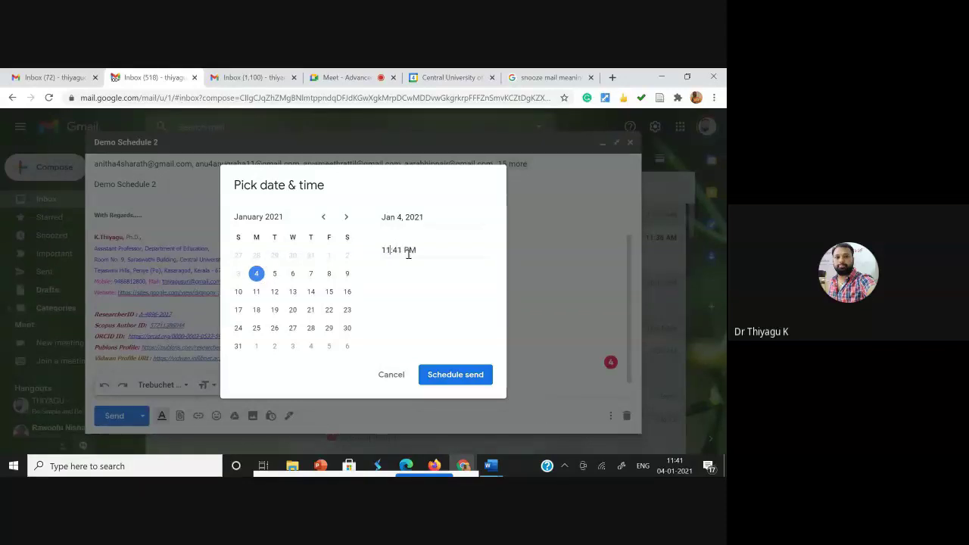
key(Right)
key(Right)
key(BackSpace)
text(5)
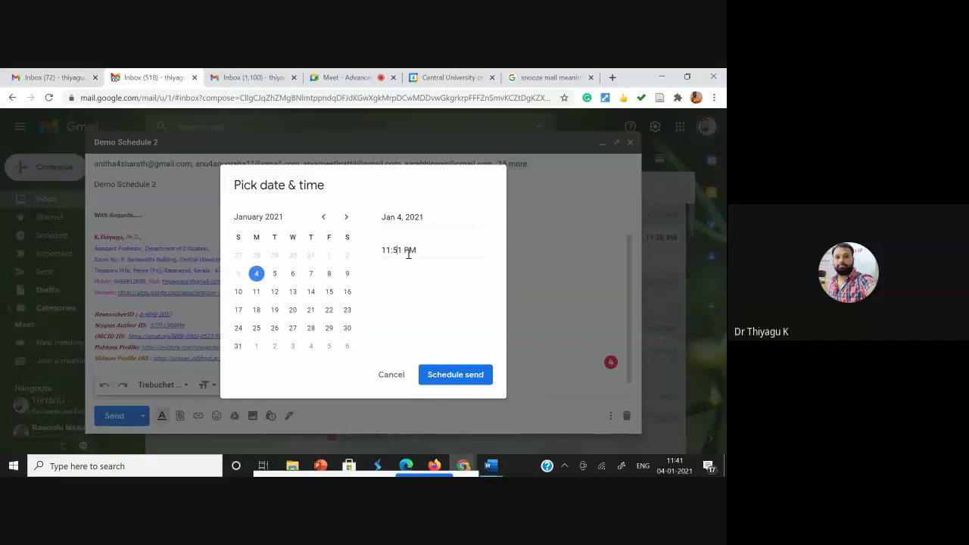
key(Right)
key(Right)
key(Right)
key(BackSpace)
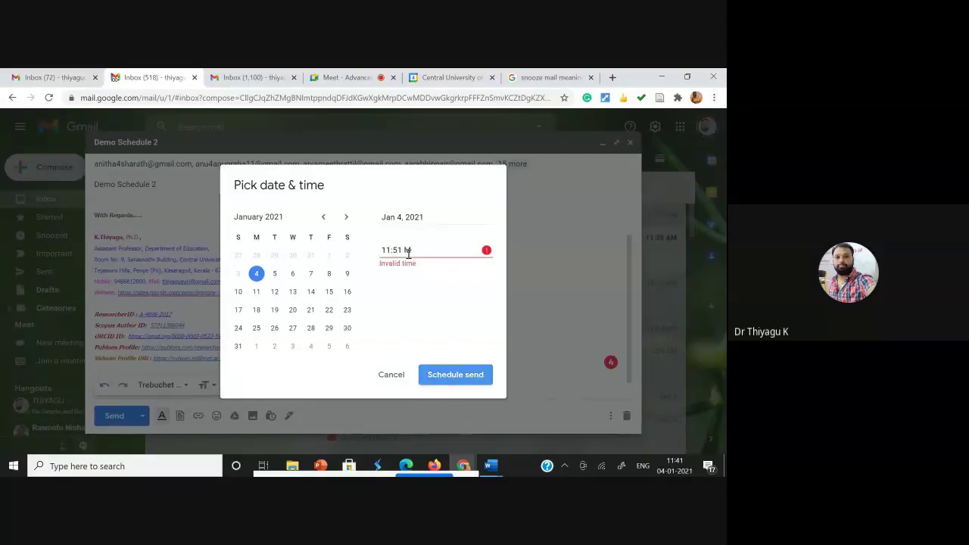
text(a)
key(BackSpace)
text(A)
click(426, 287)
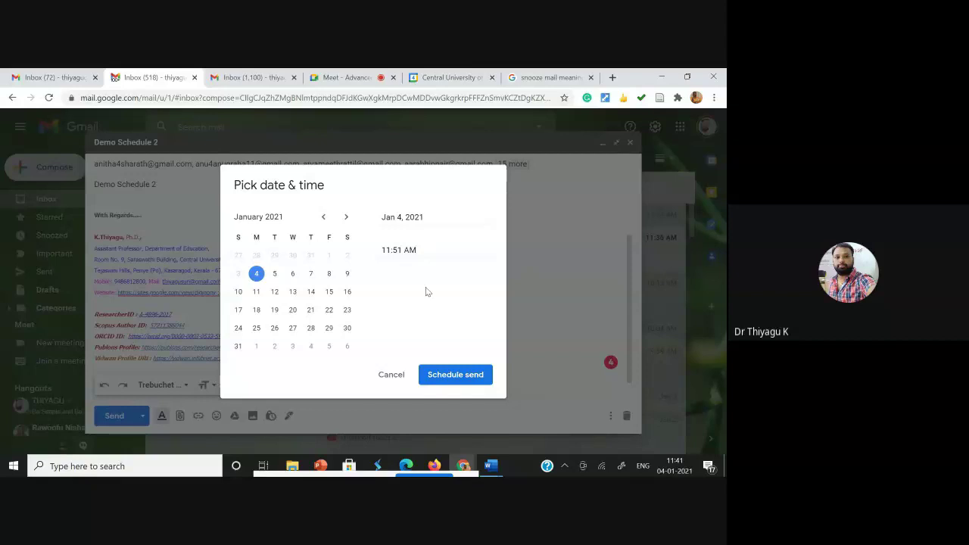
Schedule Demo Schedule 2 for 11:51 AM and check it in the Scheduled folder
click(450, 377)
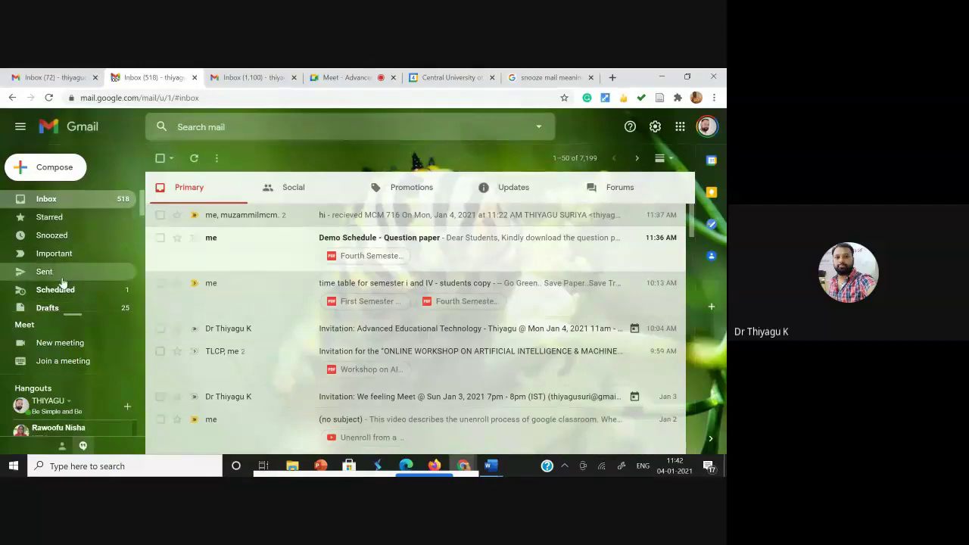
click(57, 289)
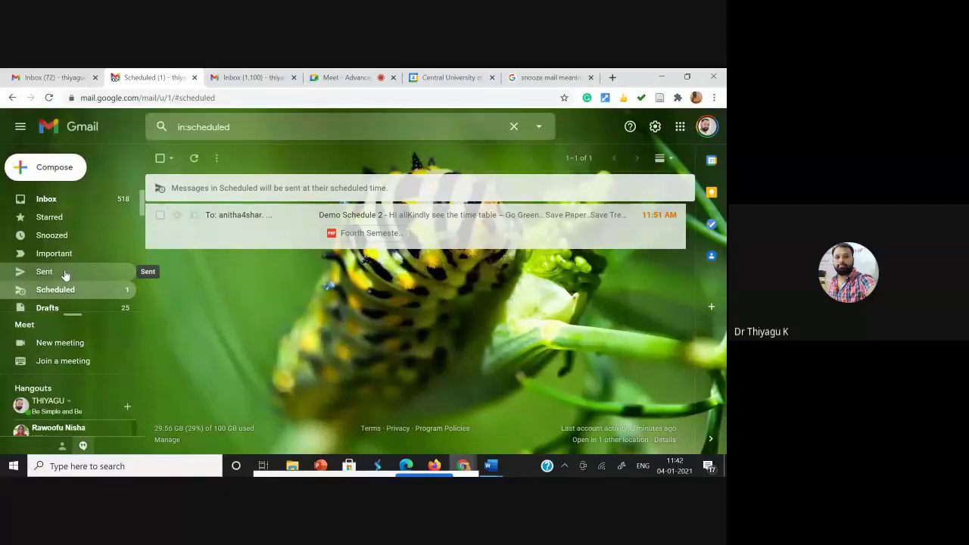
Clear the in:scheduled query from the search bar
click(513, 127)
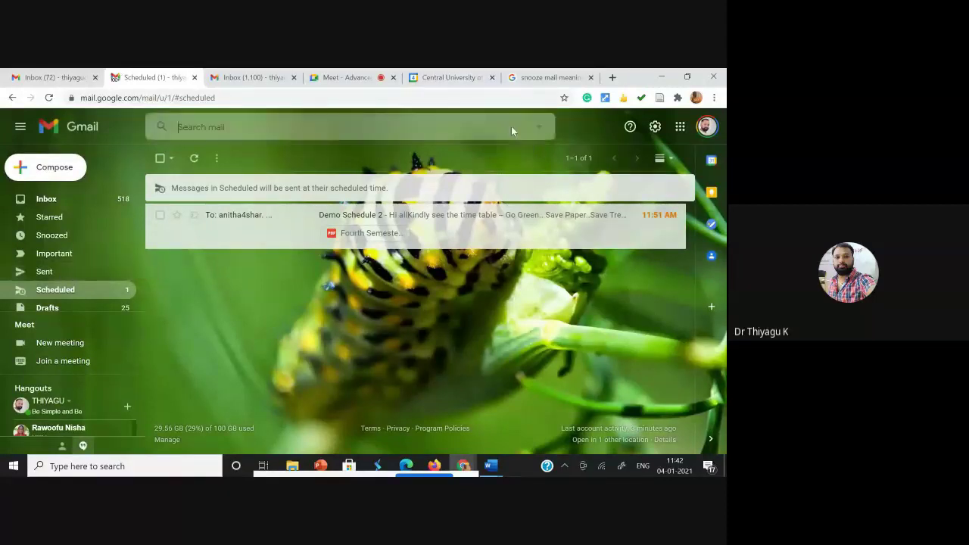
click(519, 298)
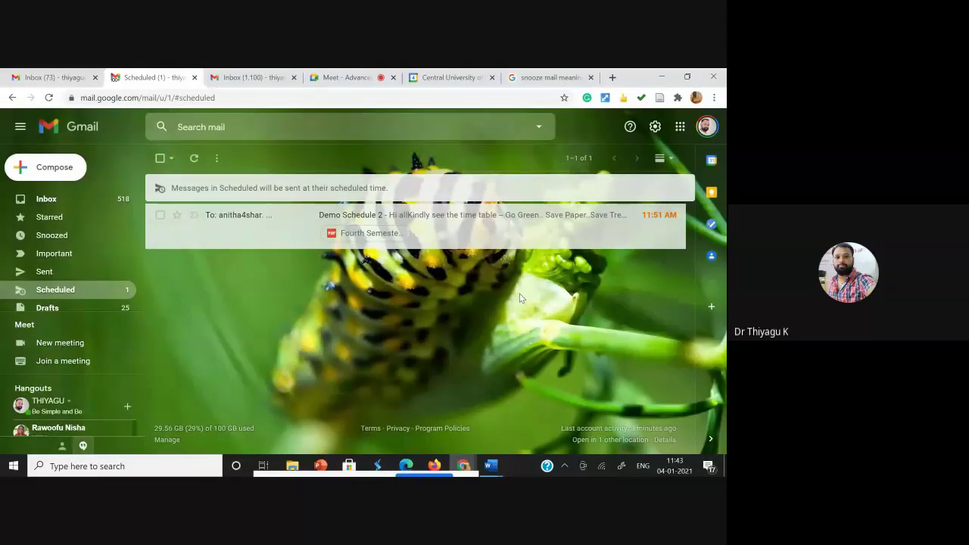
Return to the Inbox's Primary message list
click(75, 202)
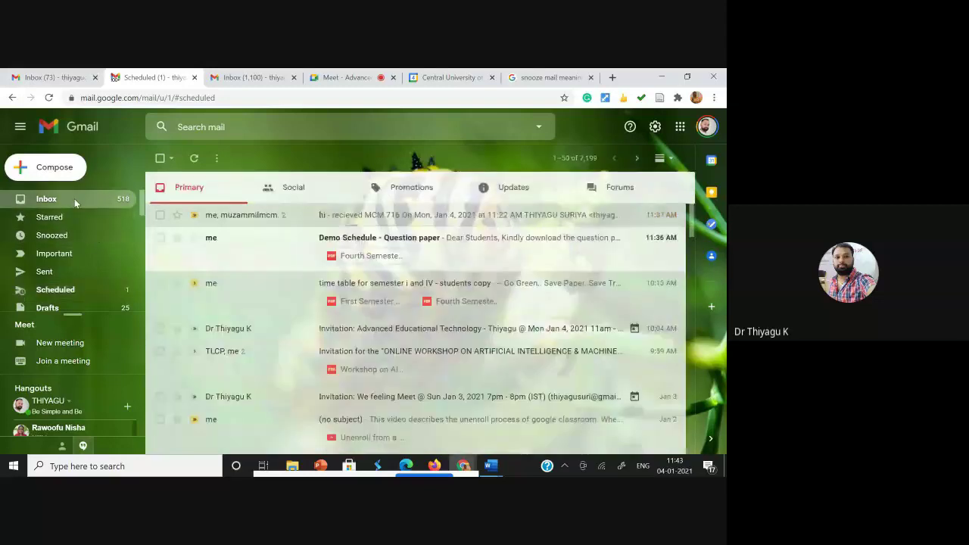
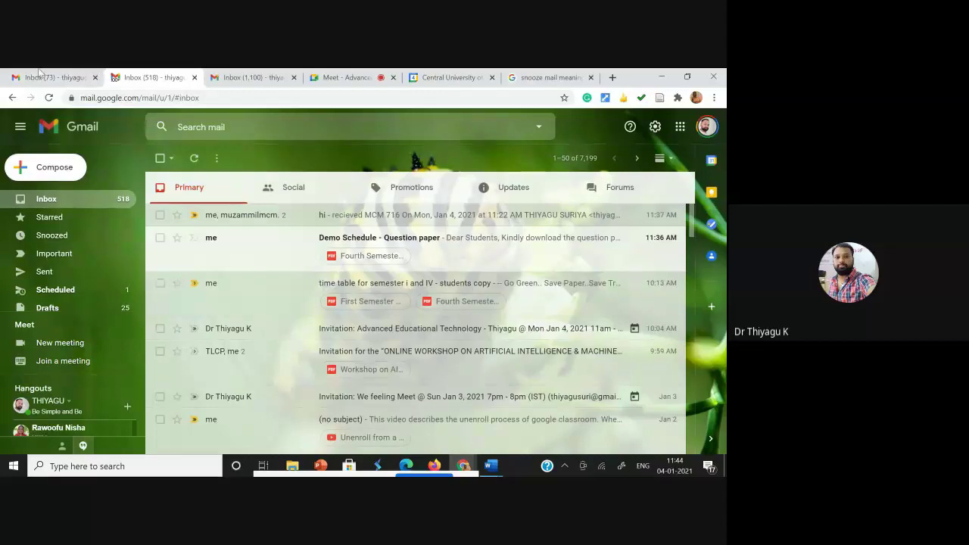
Start a new full-screen message and paste the nineteen recipient addresses into To
click(47, 167)
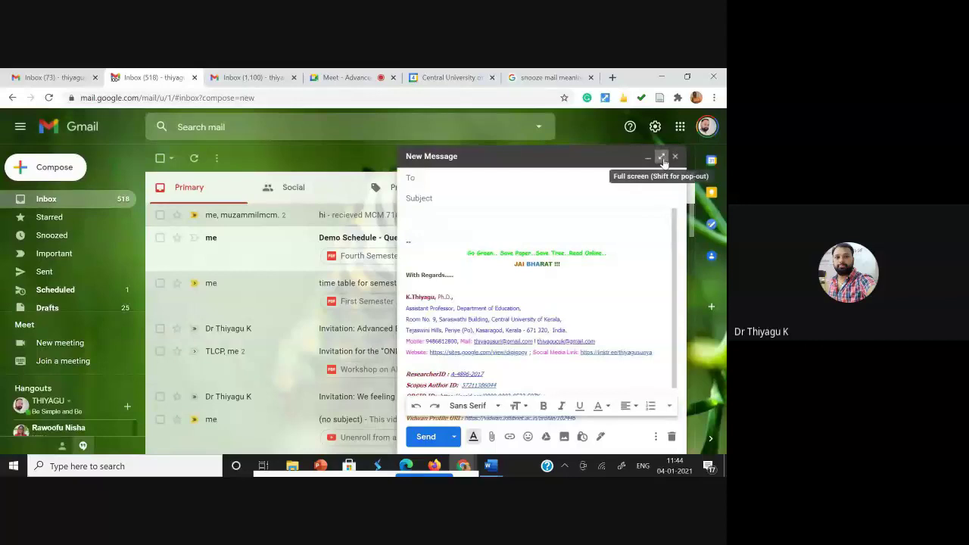
click(661, 158)
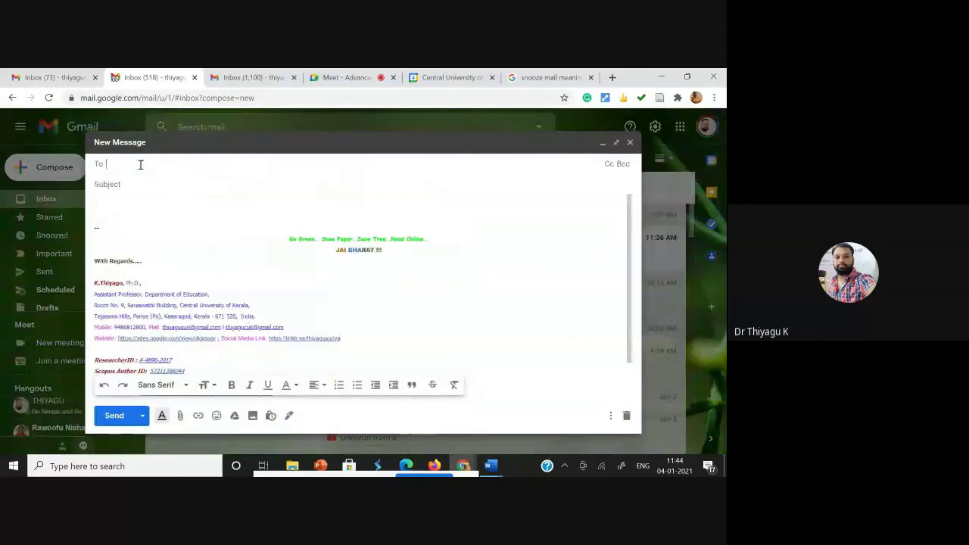
key(ctrl+v)
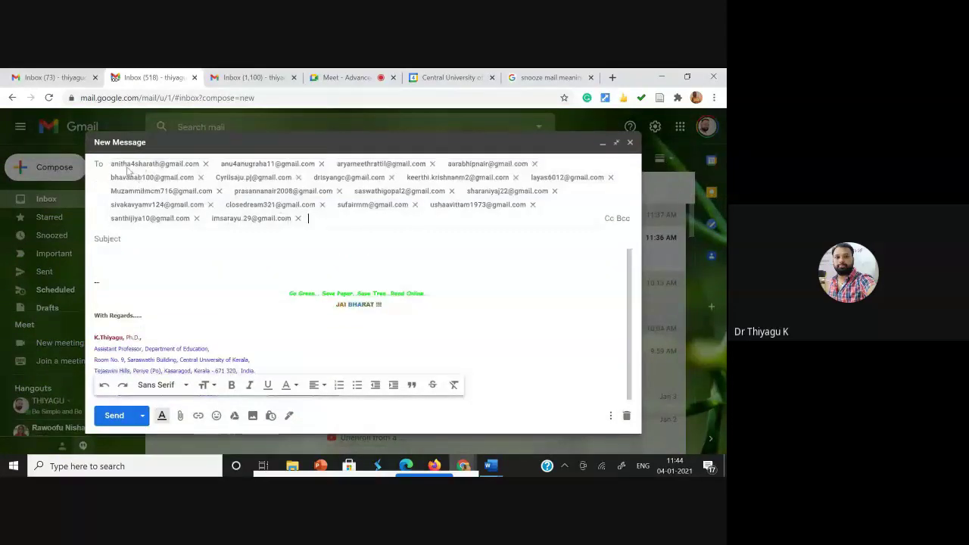
Enter the subject 'Demo Confidential'
click(141, 241)
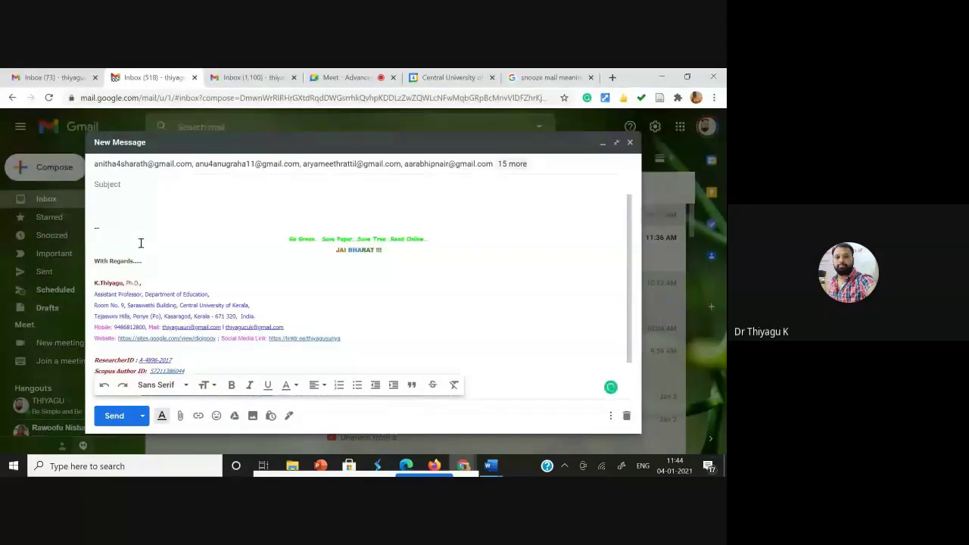
click(118, 182)
text(Demo Con)
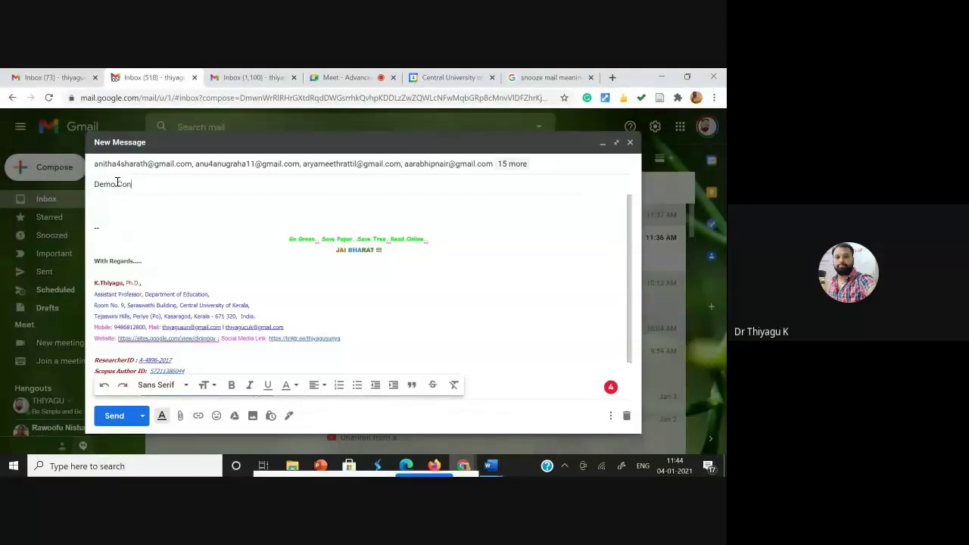
text(fidential)
click(169, 205)
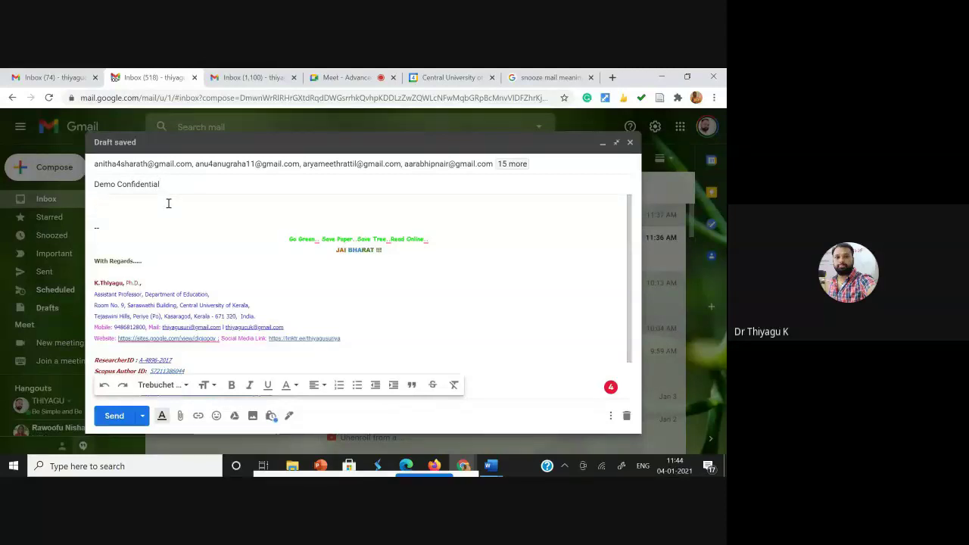
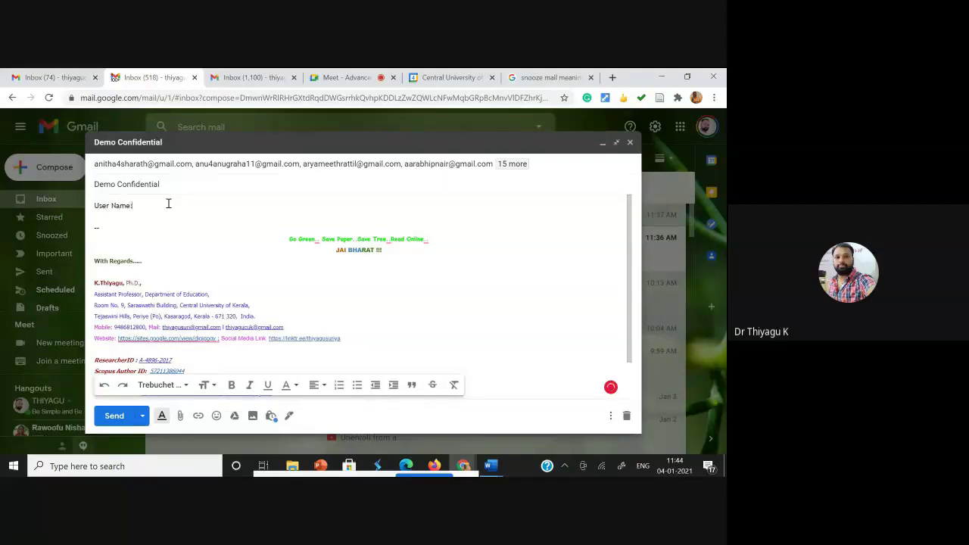
Type a User Name line and a Password line in the body, then select both lines
key(Return)
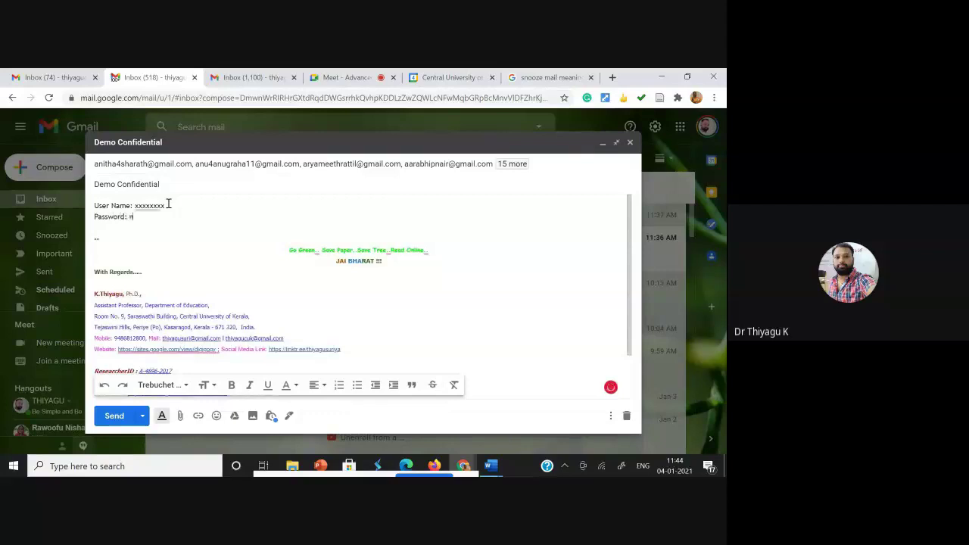
drag(161, 216, 87, 212)
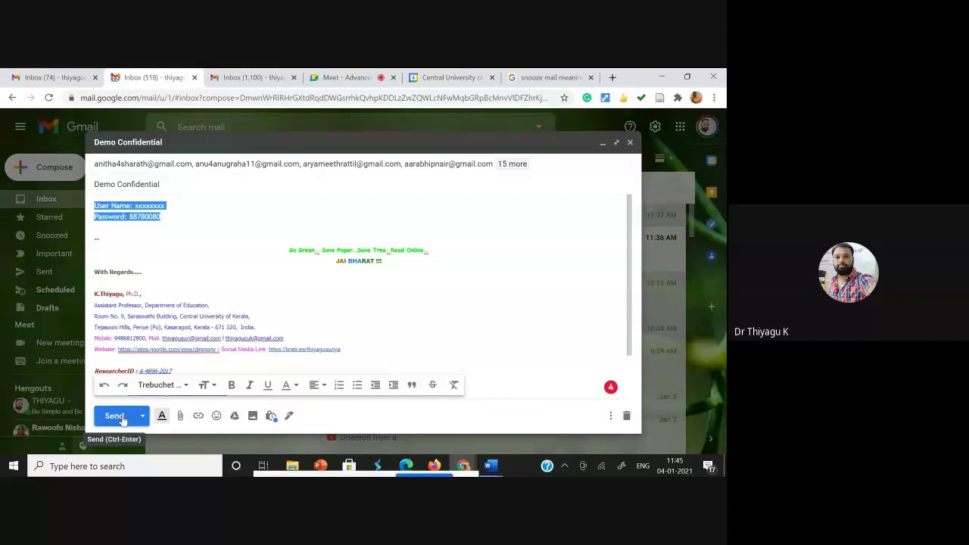
mouse_move(270, 422)
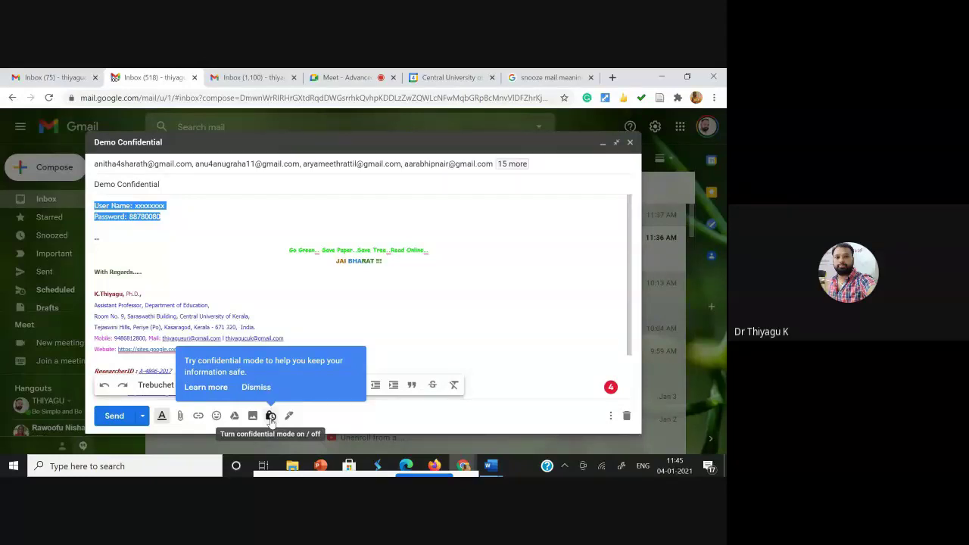
In Confidential mode settings, try the 1 day expiry, then settle on 1 week
click(270, 416)
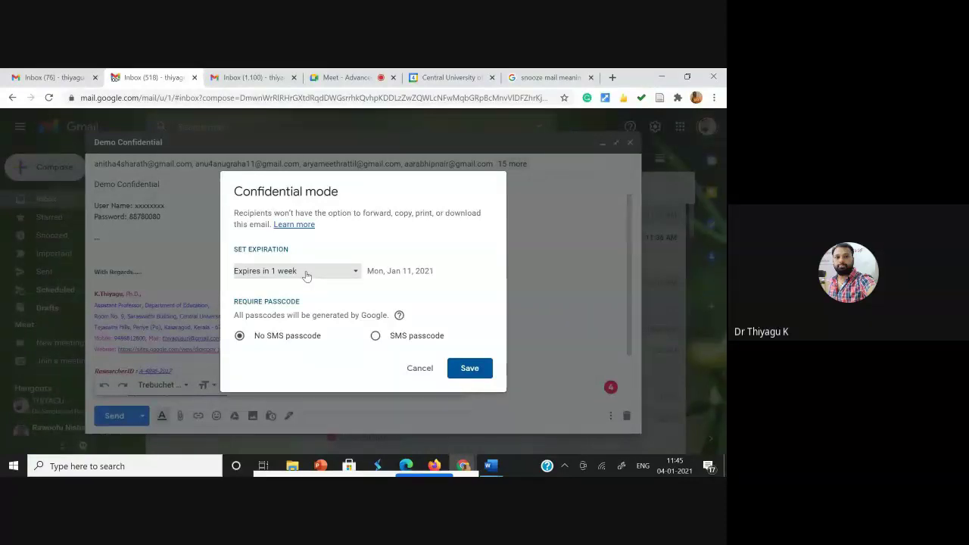
click(306, 274)
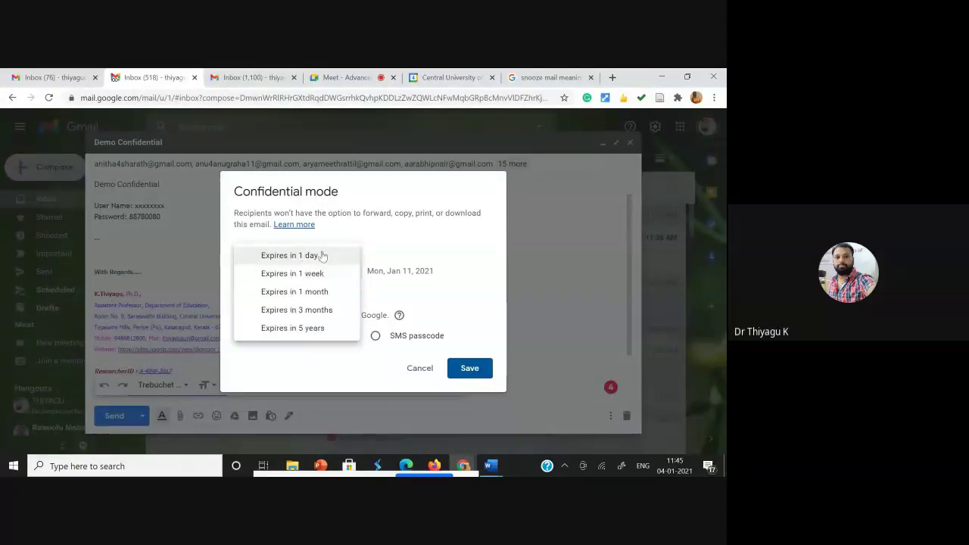
click(318, 255)
click(313, 274)
click(307, 293)
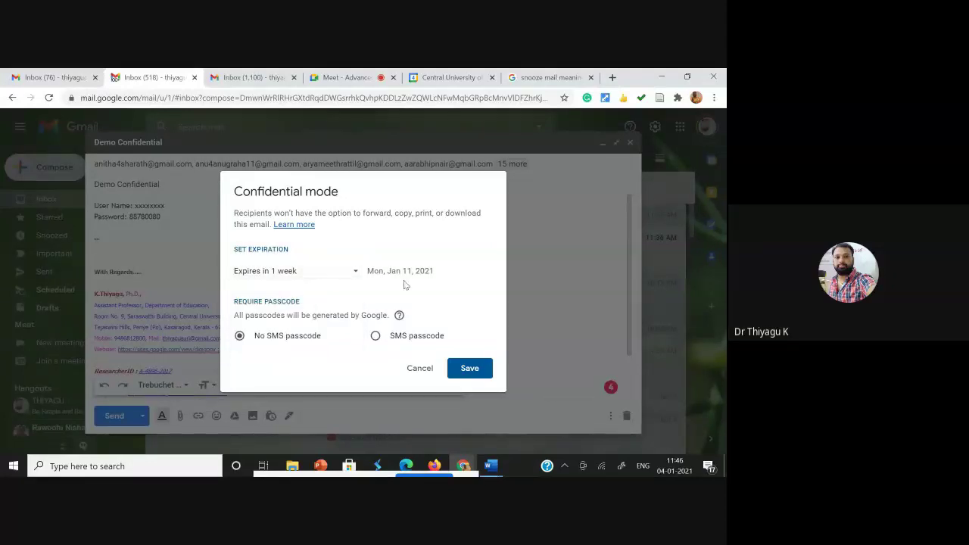
click(356, 272)
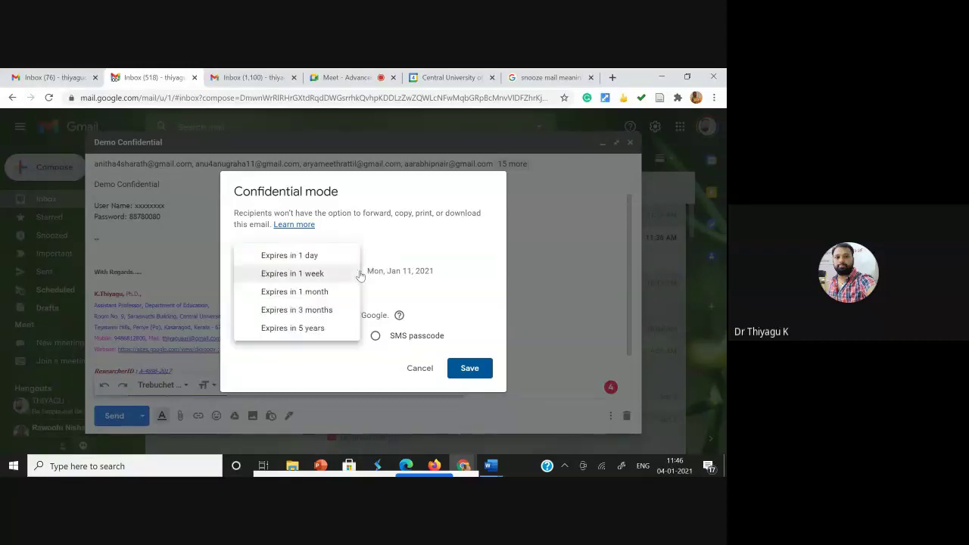
click(327, 273)
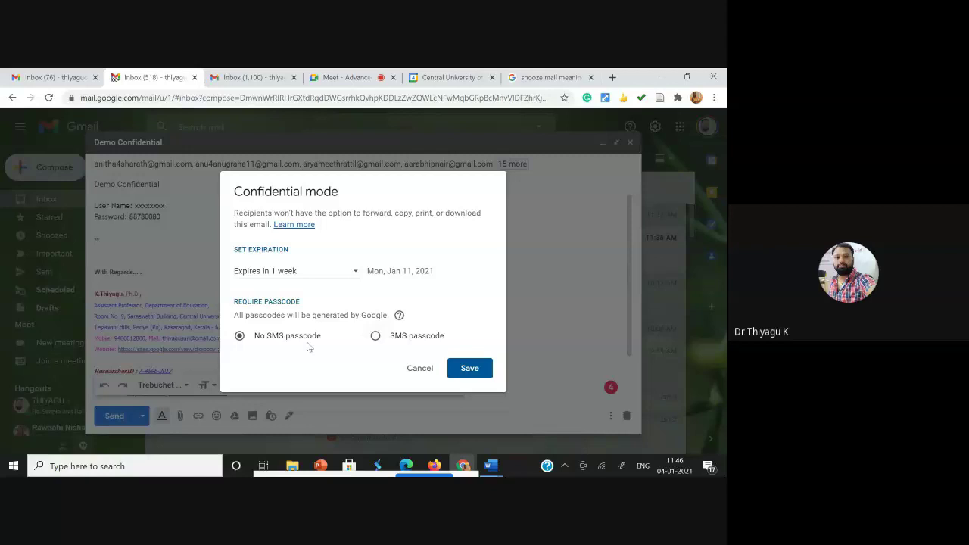
Turn on SMS passcode, then switch back to No SMS passcode
click(381, 341)
click(274, 341)
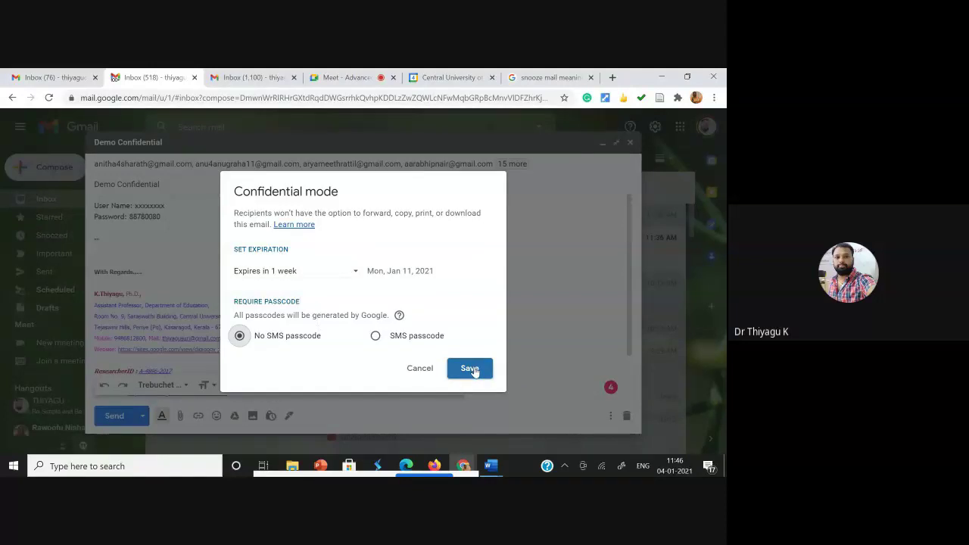
click(345, 274)
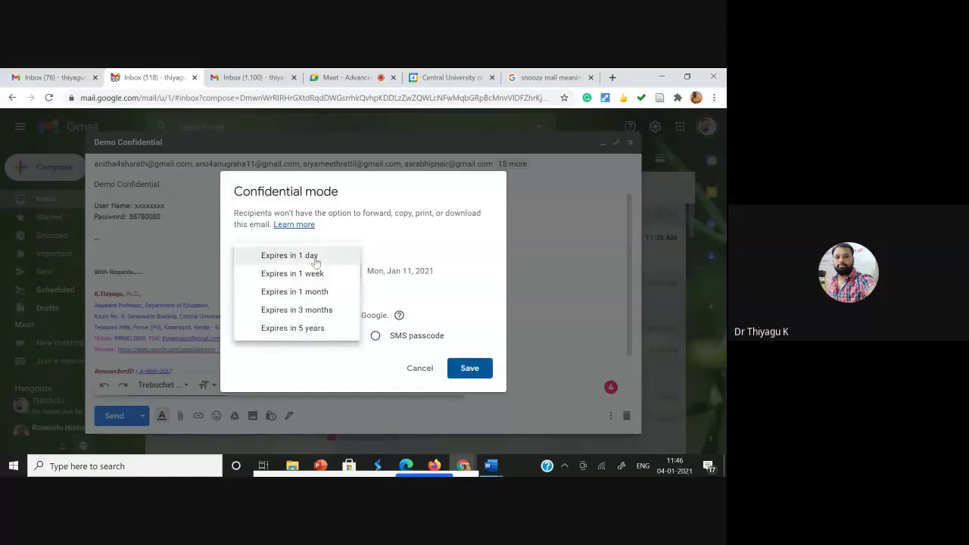
Set confidential mode to expire in 1 day (Jan 5, 2021) with no SMS passcode and save
click(316, 256)
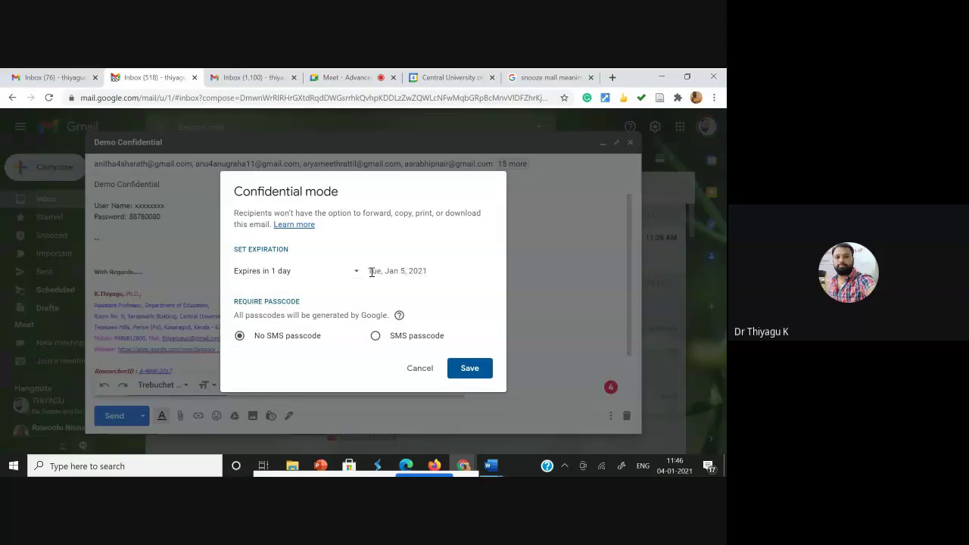
triple_click(371, 272)
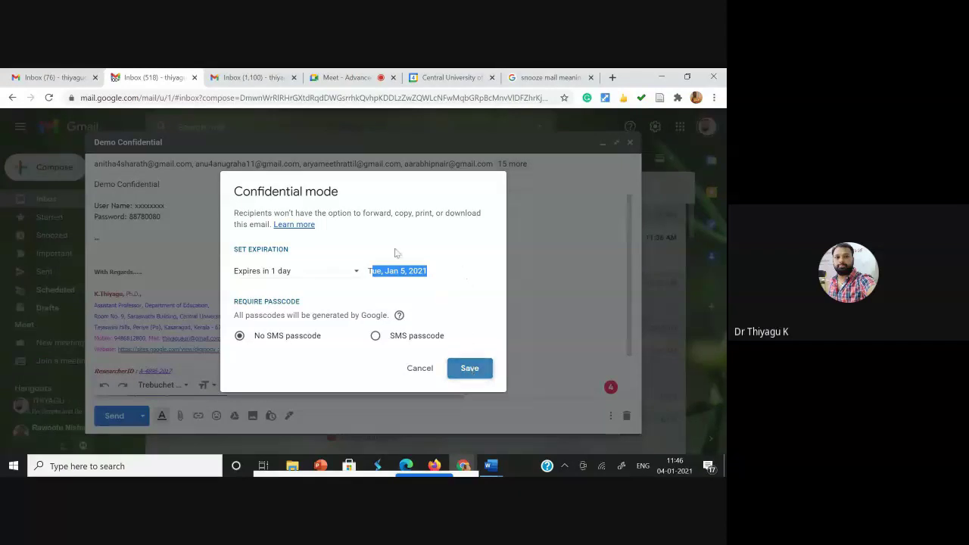
click(298, 222)
triple_click(297, 222)
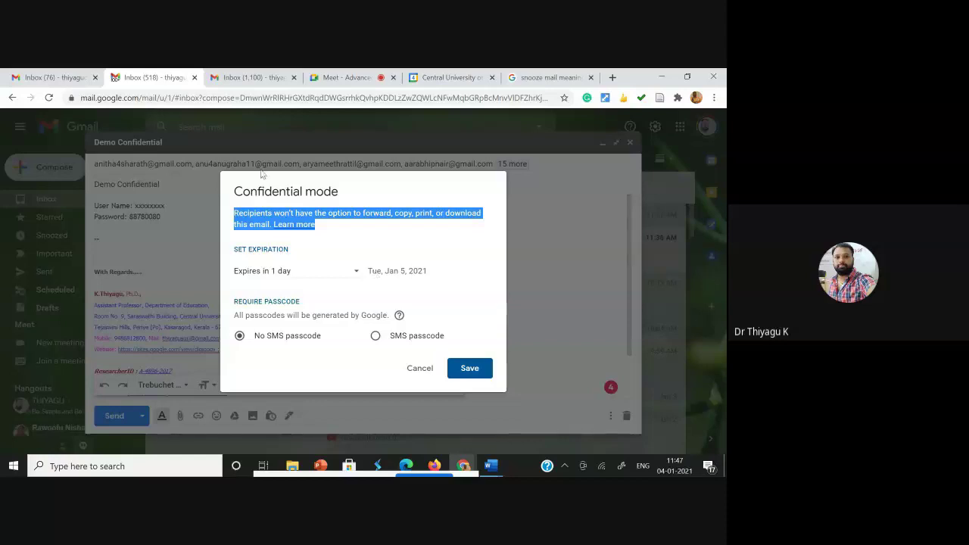
click(337, 239)
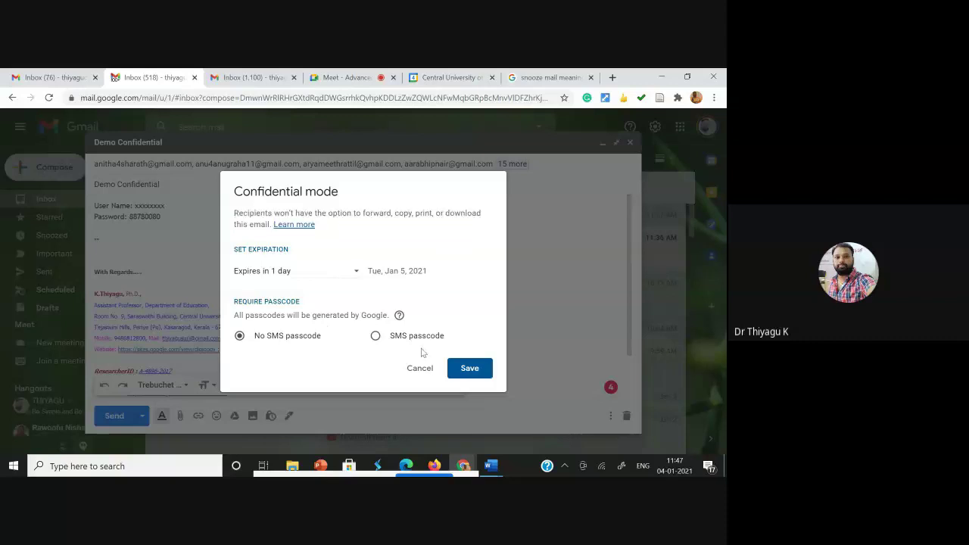
click(469, 369)
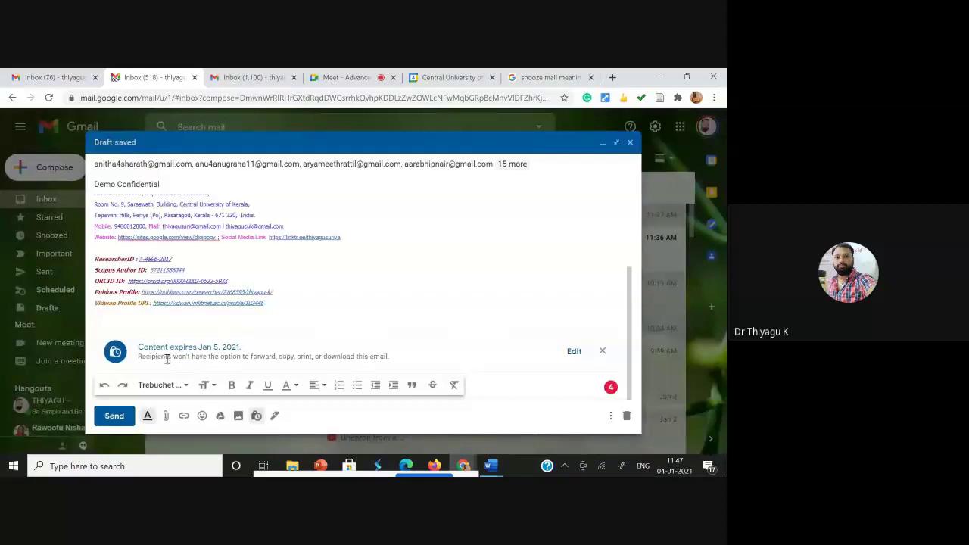
Add the presenter's other account to the To list from contact suggestions
drag(140, 348, 399, 357)
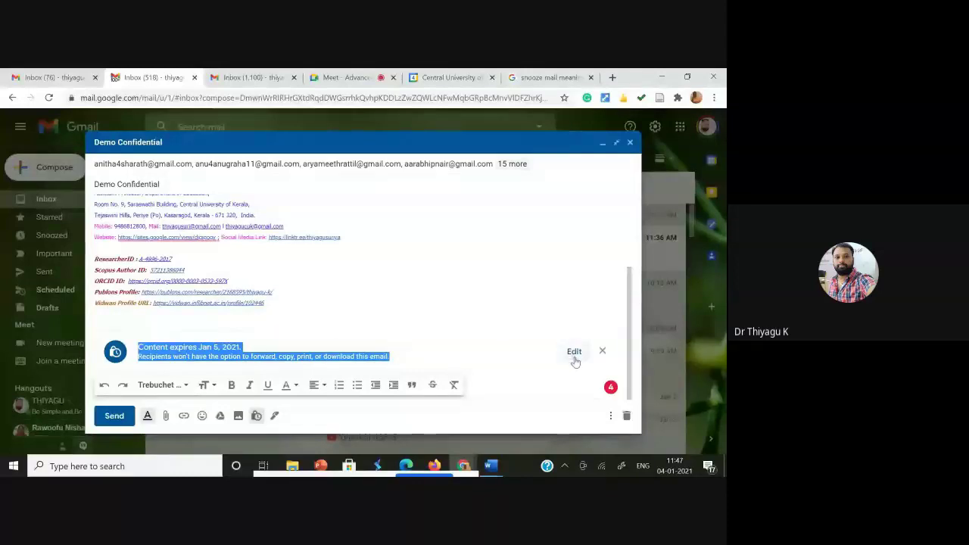
scroll(496, 265, up, 3)
click(537, 165)
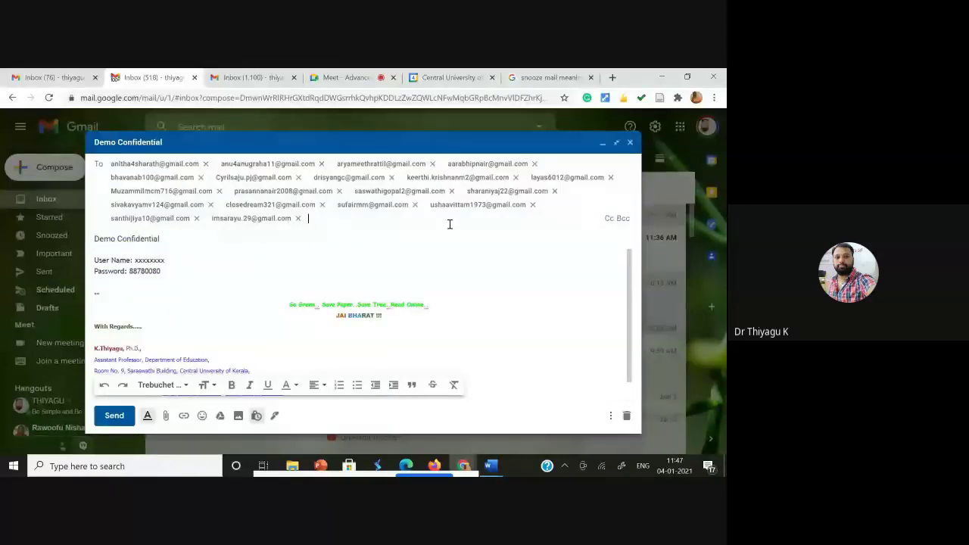
text(thiyag)
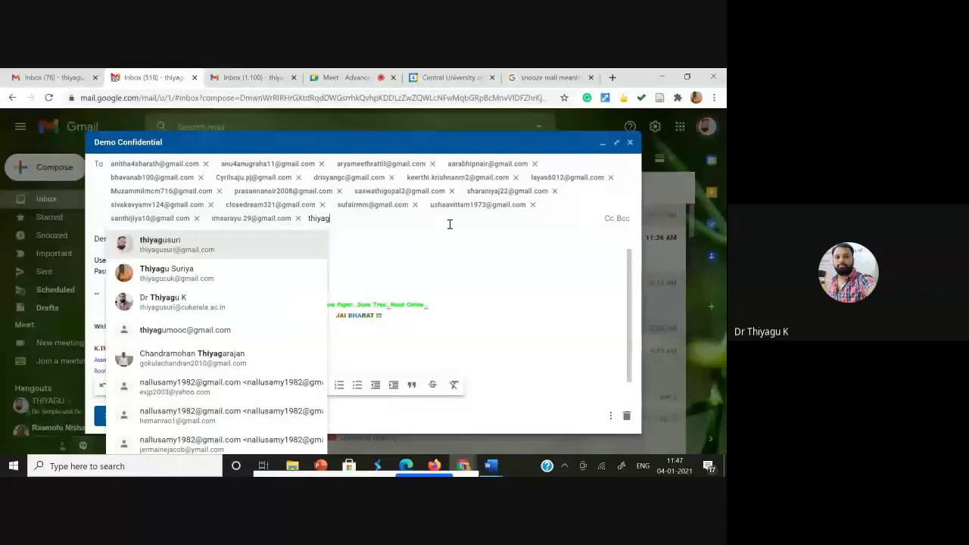
click(224, 302)
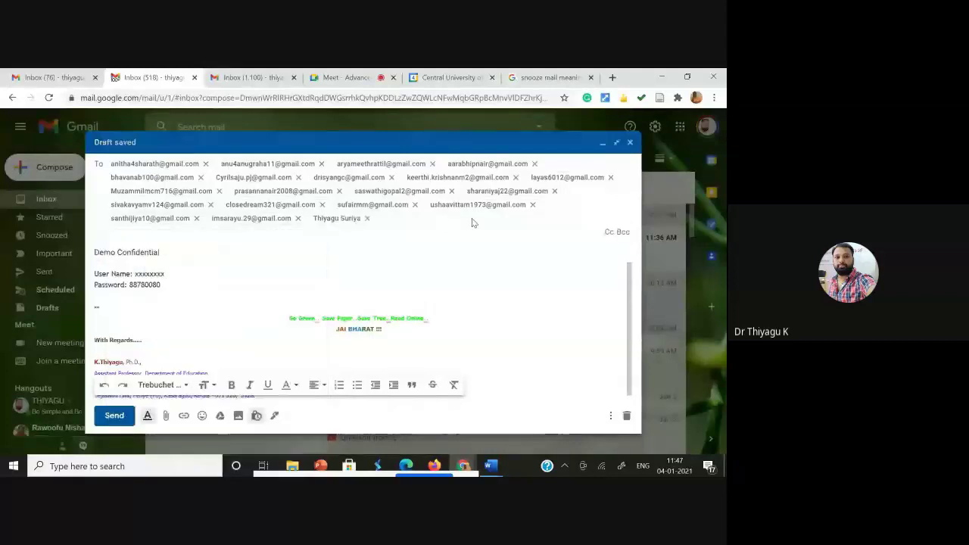
click(214, 249)
key(ctrl+z)
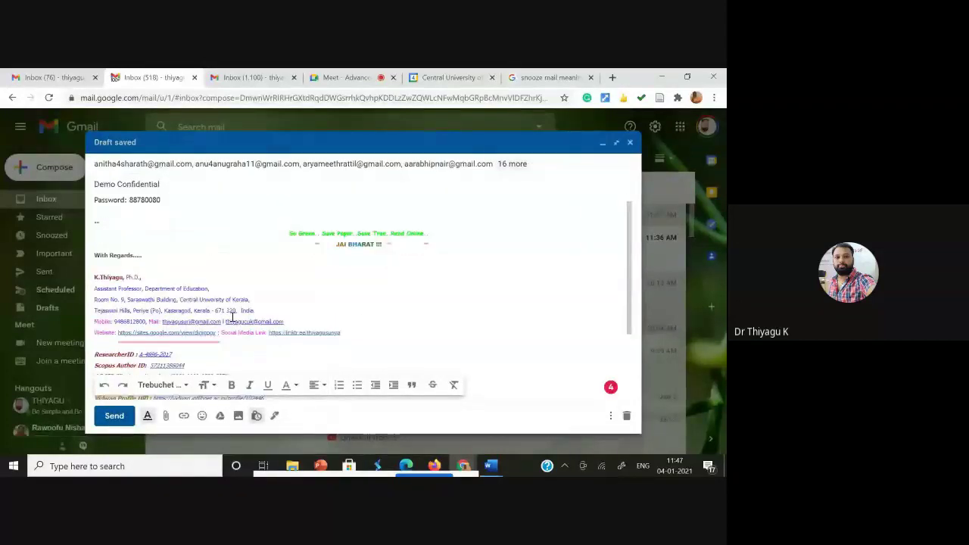
scroll(423, 302, down, 2)
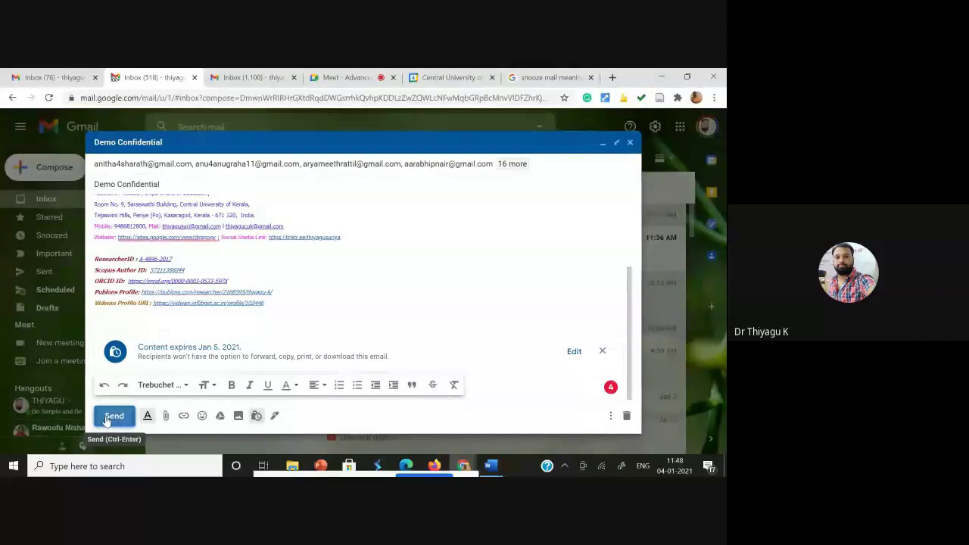
Send the email and open 'Demo Confidential' in the recipient's inbox
click(114, 416)
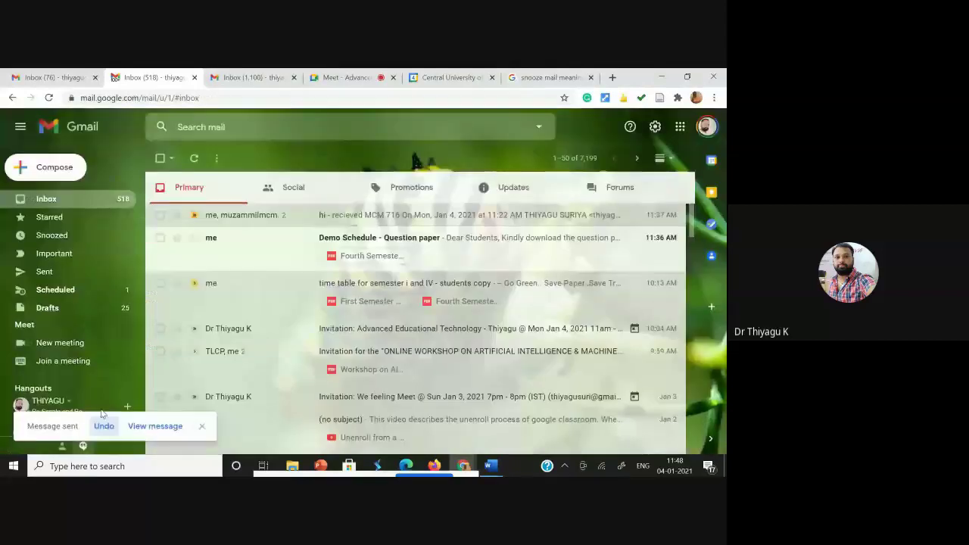
key(ctrl+1)
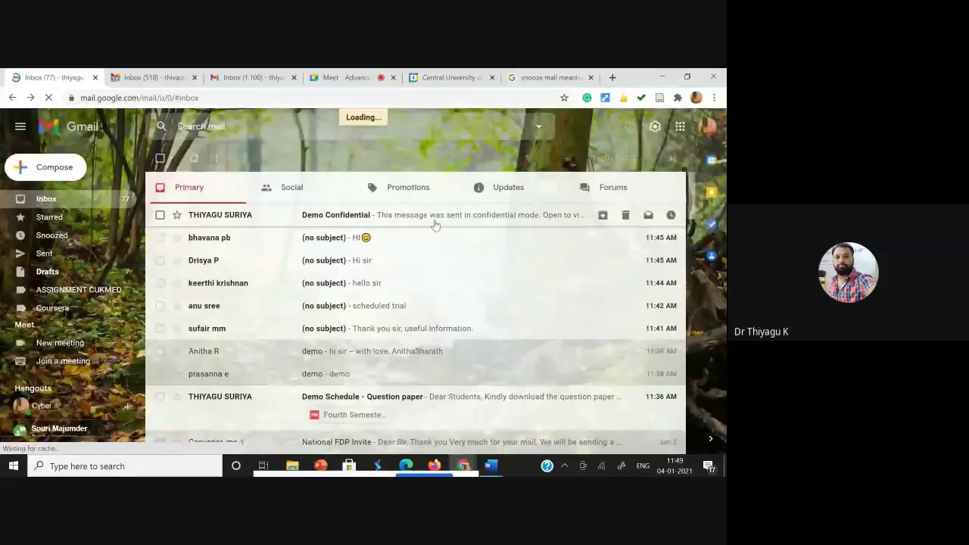
click(444, 218)
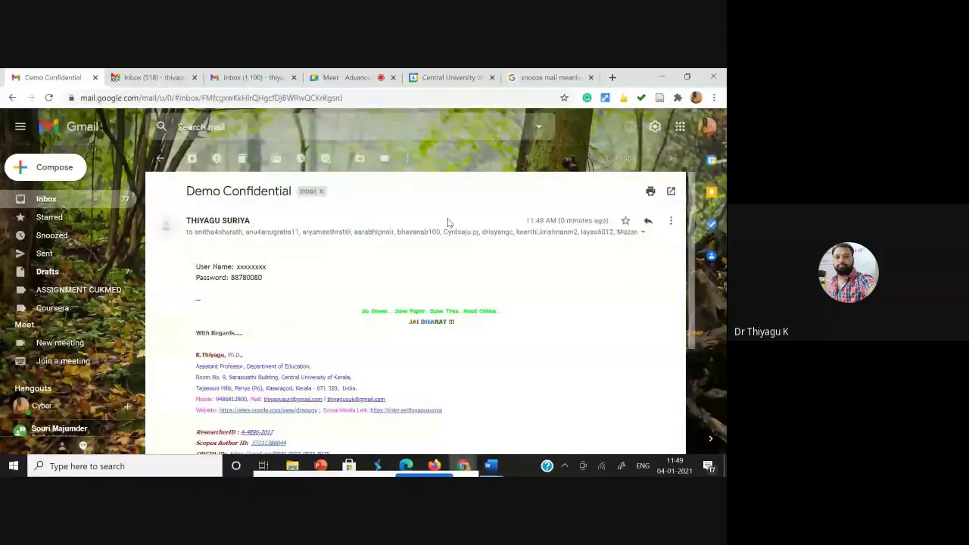
scroll(493, 242, down, 1)
scroll(534, 261, down, 3)
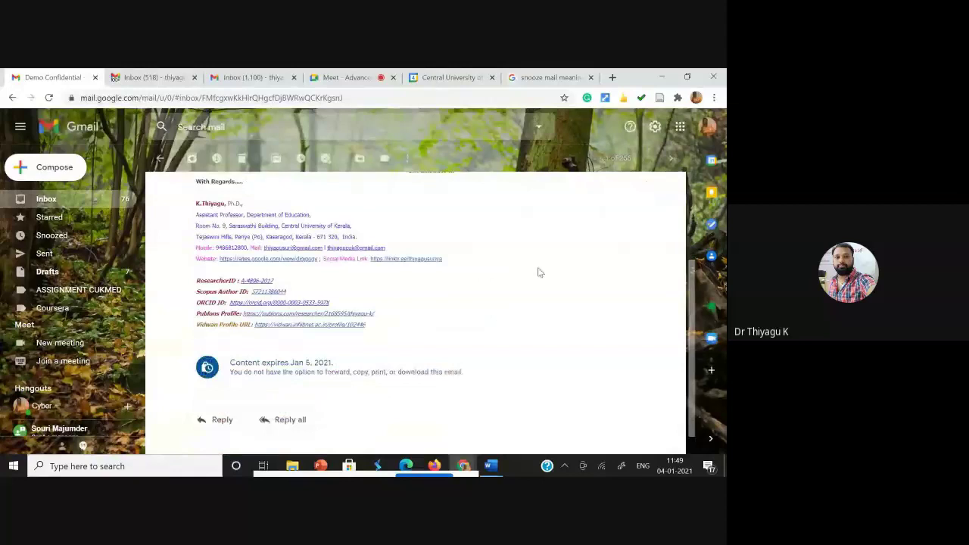
scroll(539, 273, up, 4)
Open the received email's print view
click(671, 222)
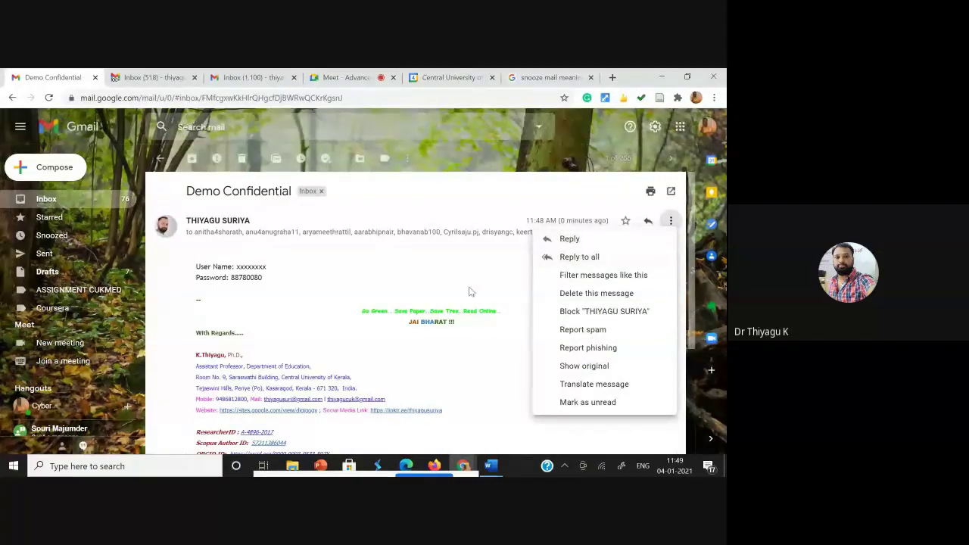
click(650, 191)
click(650, 192)
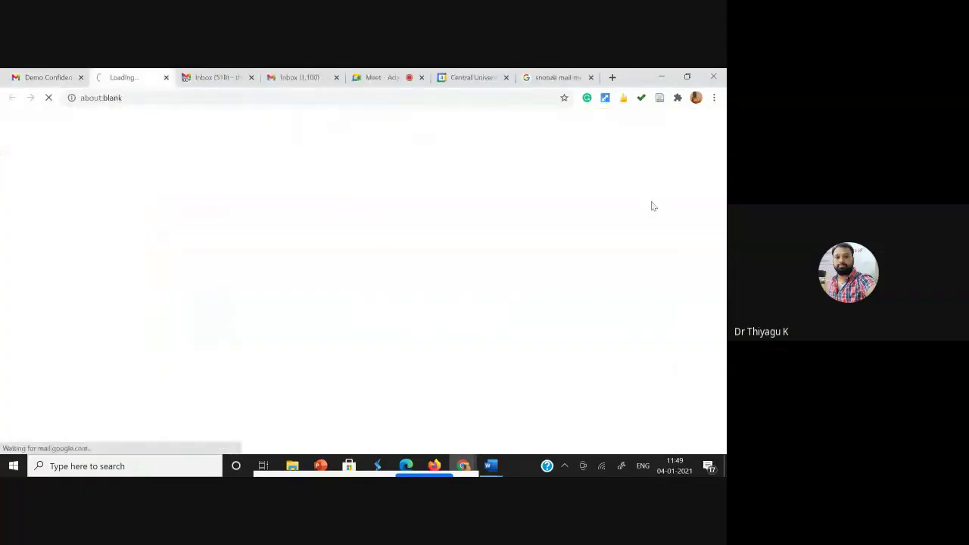
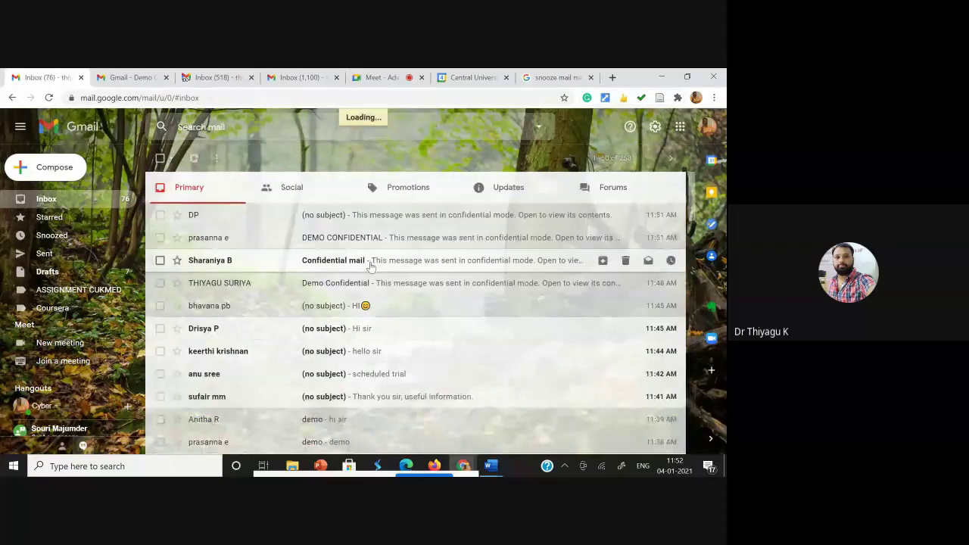
Open the Confidential mail message and bring up its printable view
click(370, 265)
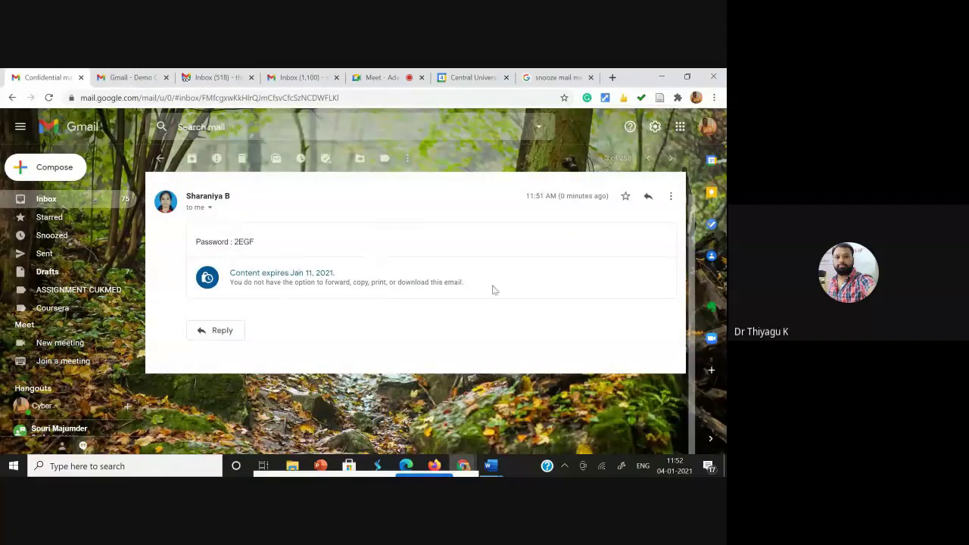
click(670, 198)
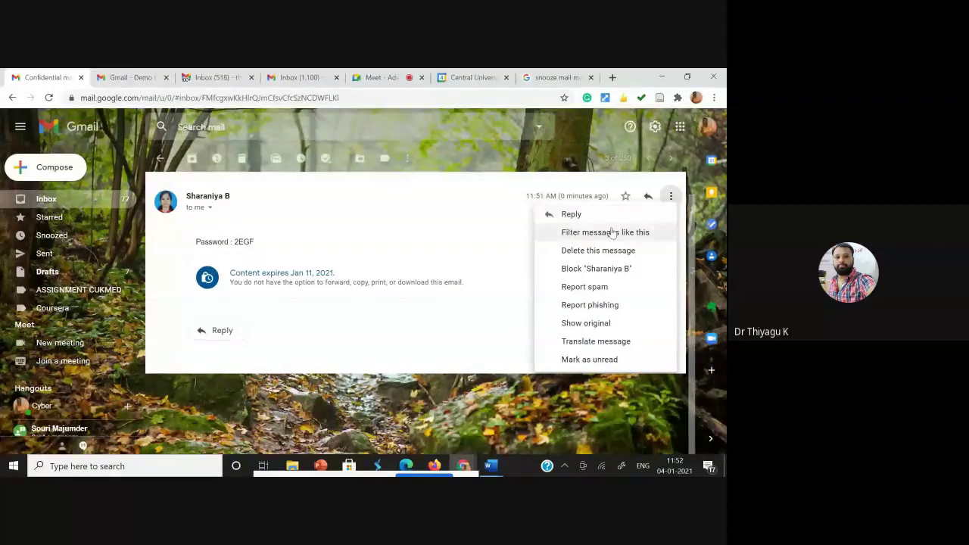
scroll(613, 215, up, 2)
click(650, 190)
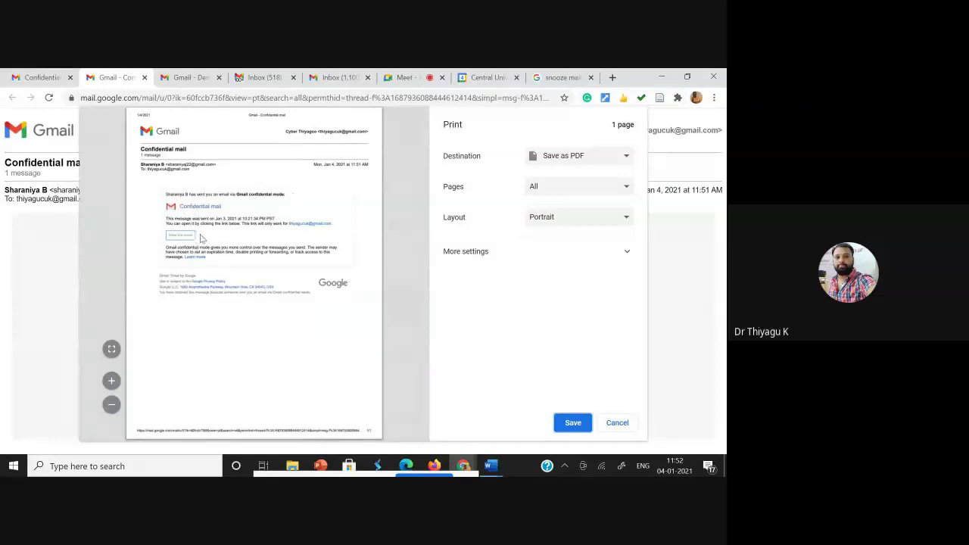
Cancel printing and close the print-view tab to return to the inbox
click(617, 426)
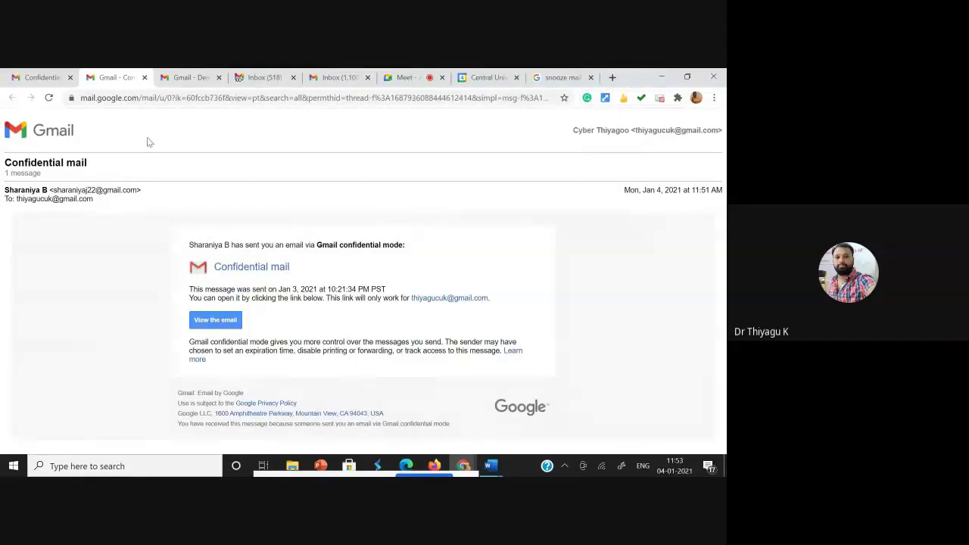
click(144, 77)
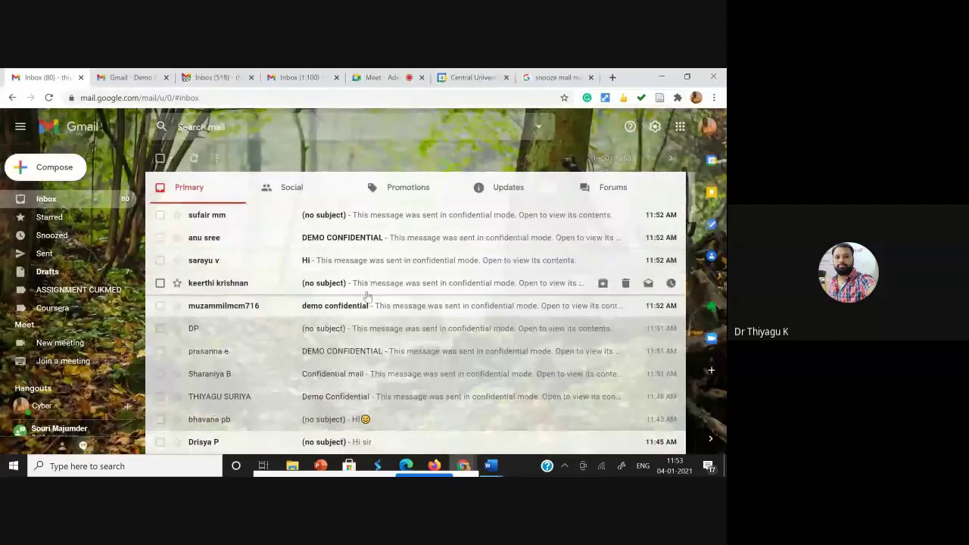
Read the (no subject), Confidential, UI FFFFF and newest (no subject) messages, then switch to the Inbox (518) tab
click(375, 221)
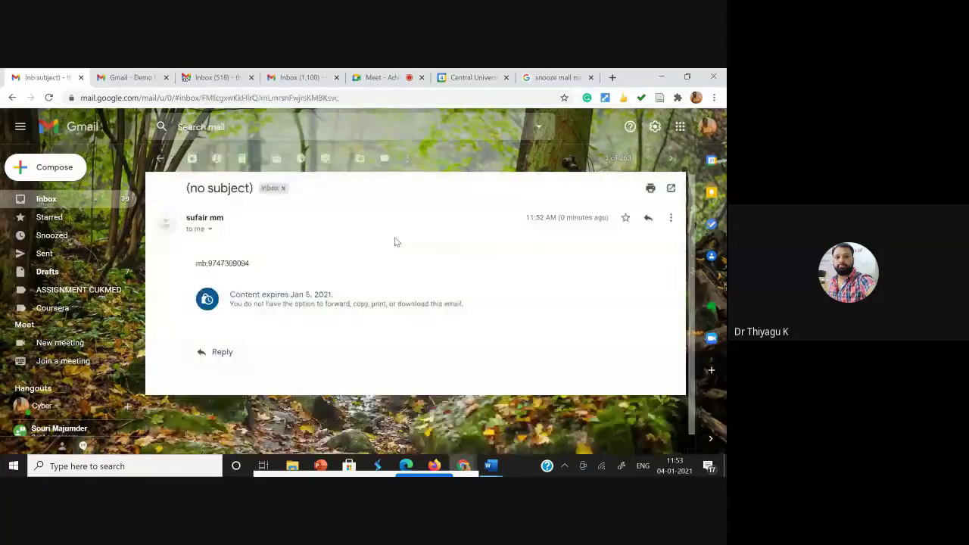
click(46, 200)
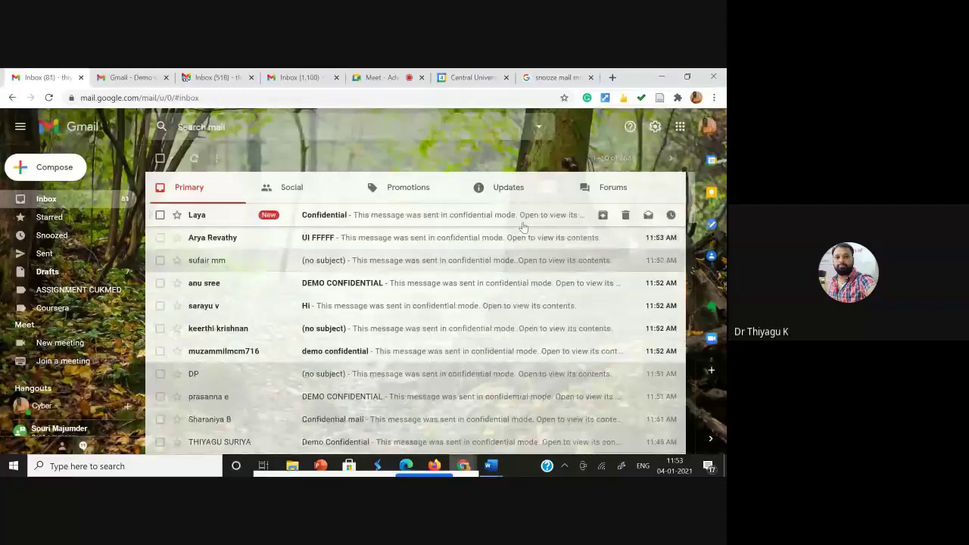
click(523, 225)
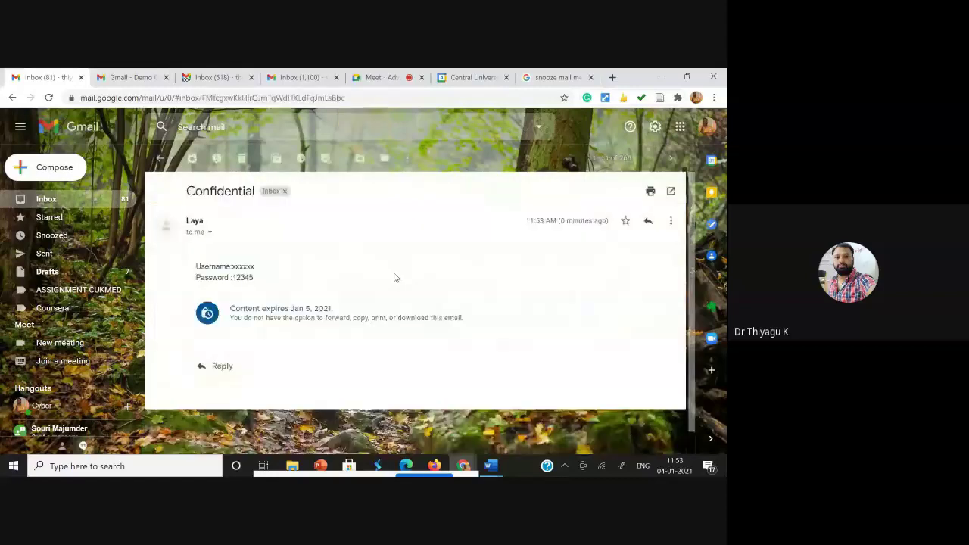
click(41, 204)
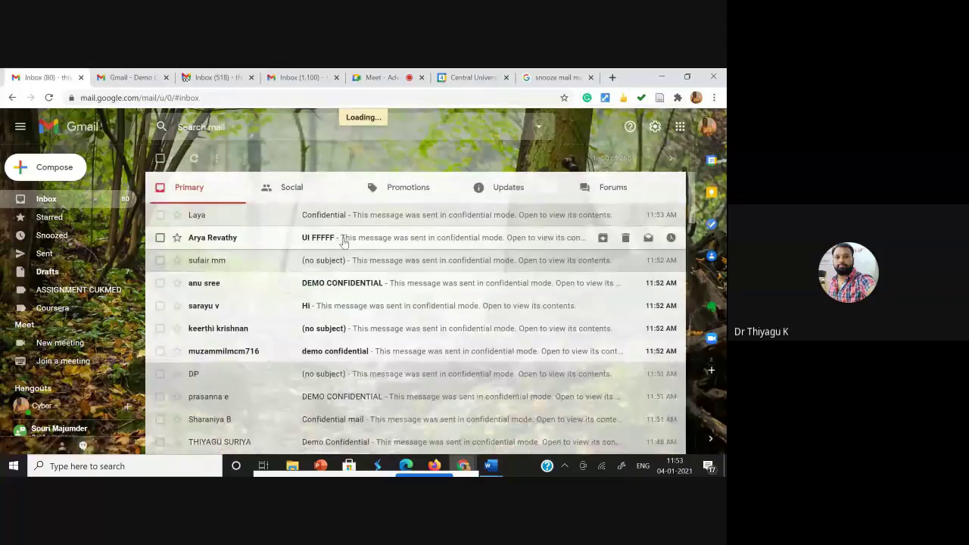
click(343, 240)
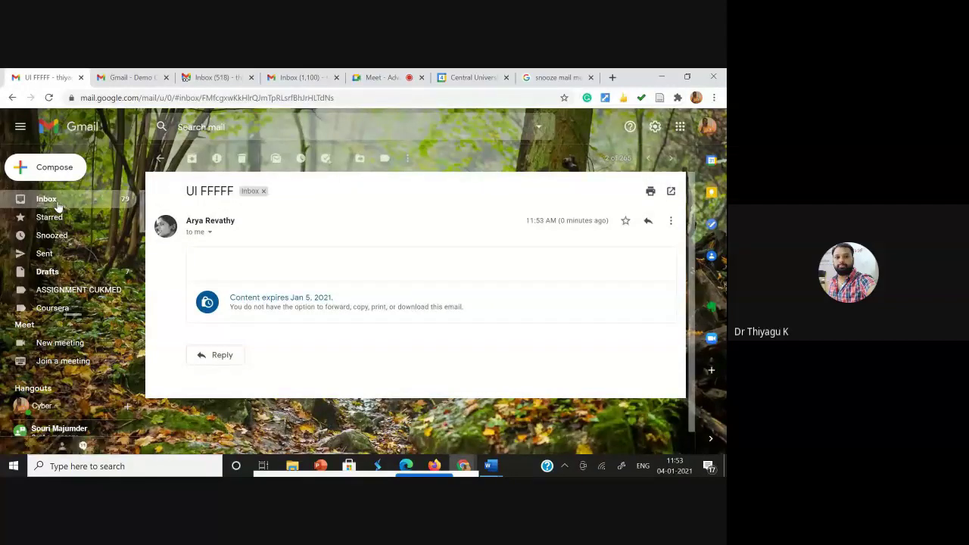
click(46, 200)
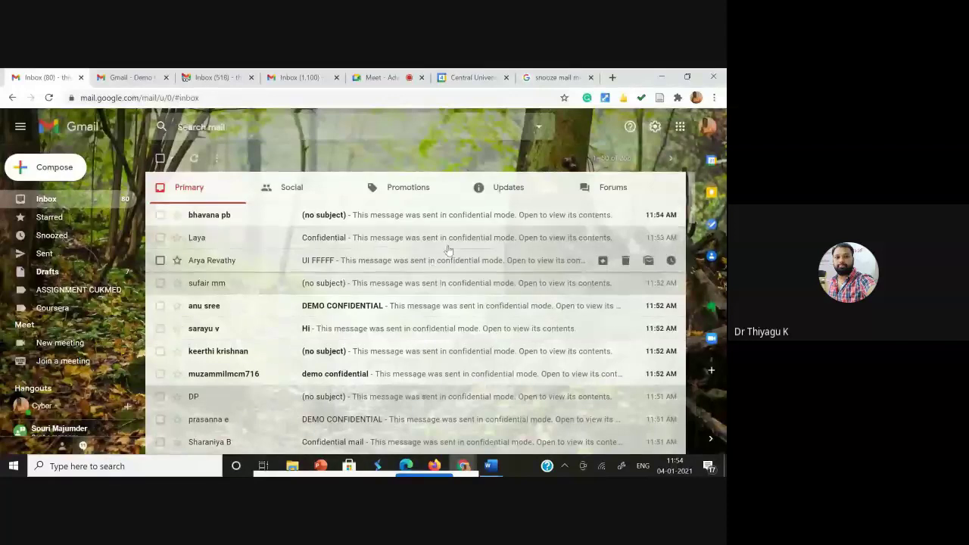
click(454, 216)
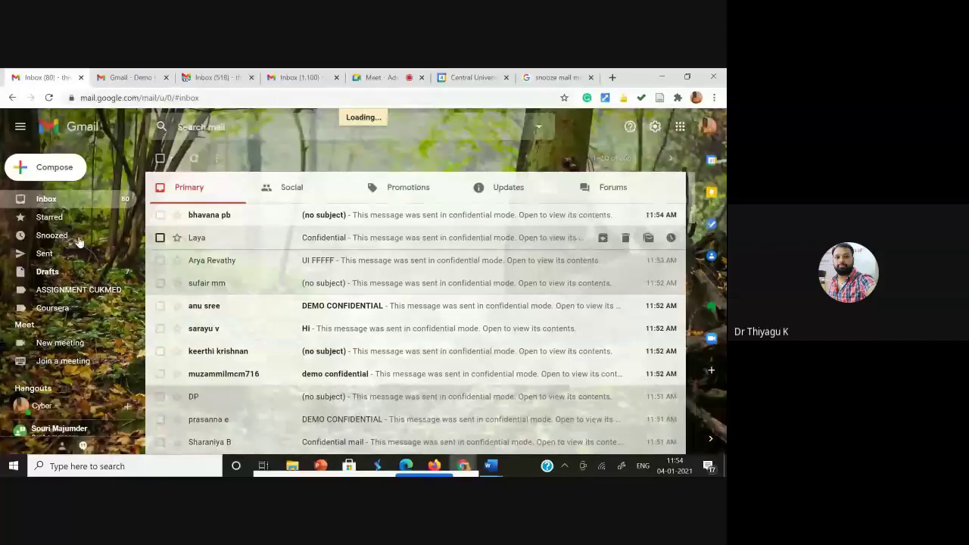
click(65, 201)
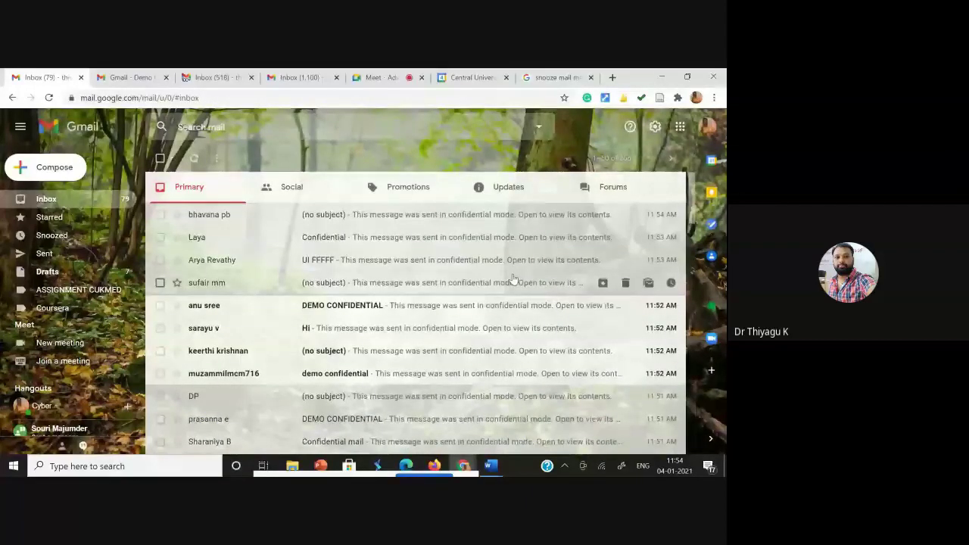
click(215, 77)
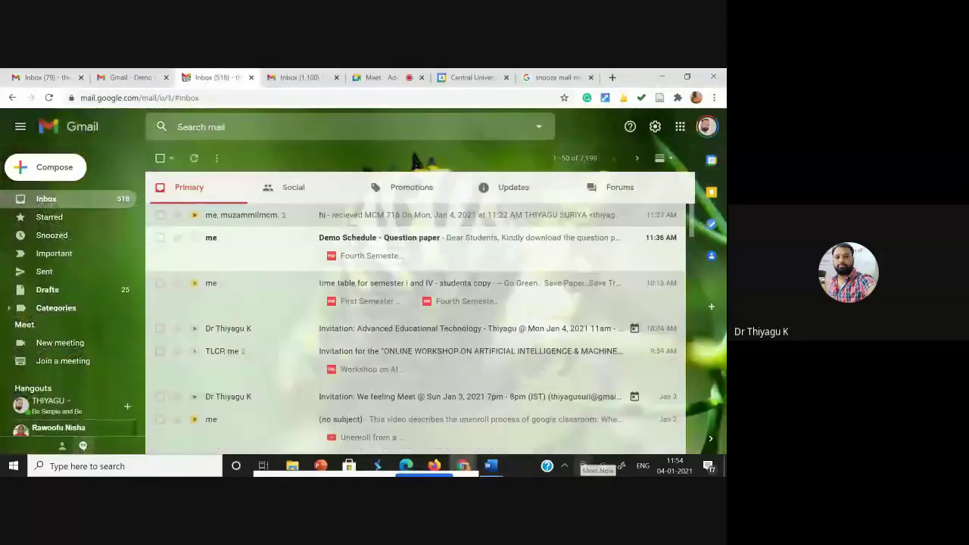
Open the hi thread, then flip between the Demo Confidential print page and the first account's inbox tab
click(377, 212)
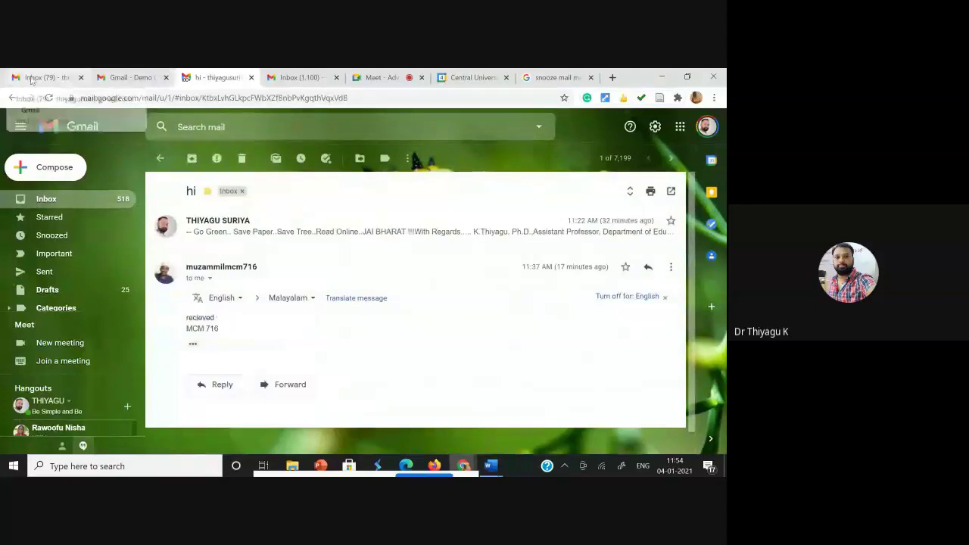
click(121, 77)
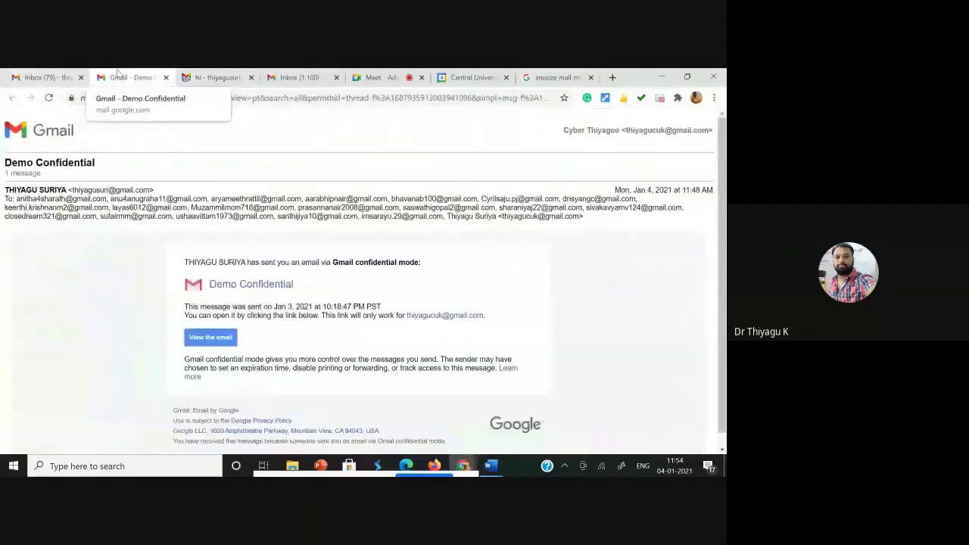
click(45, 77)
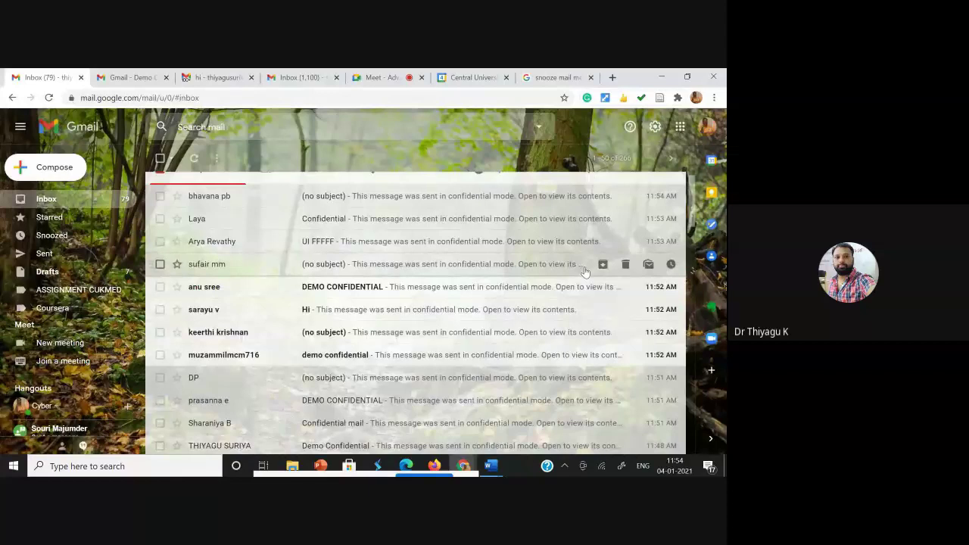
click(125, 75)
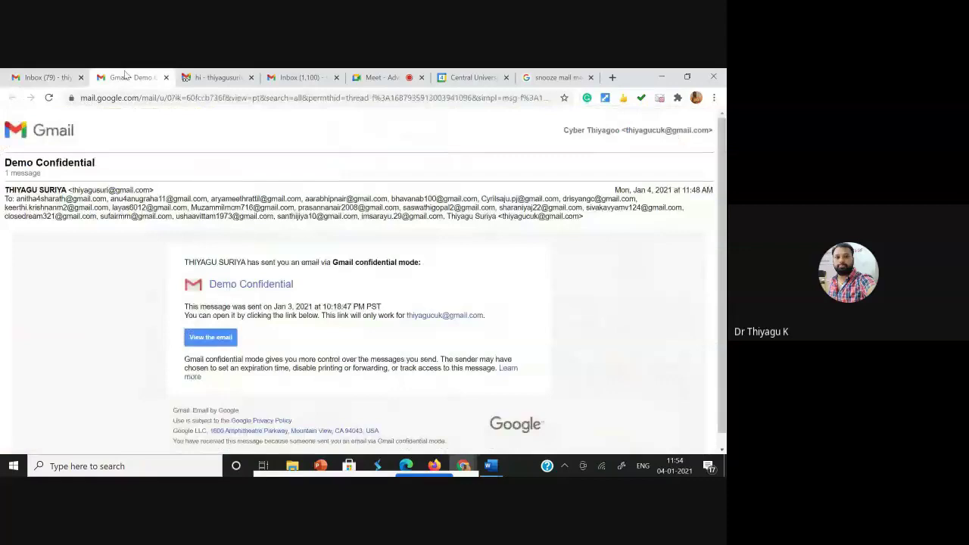
key(ctrl+shift+Tab)
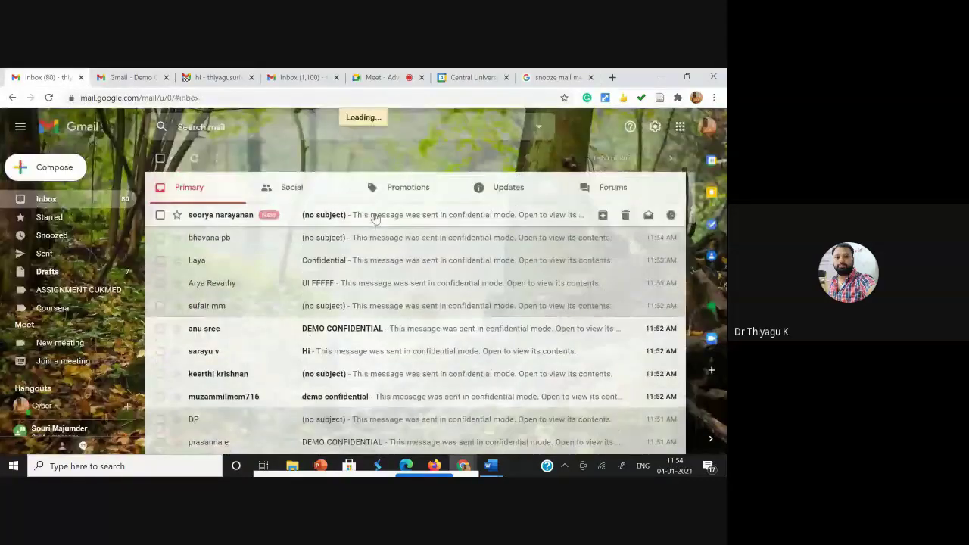
Open the new (no subject) confidential message, highlight part of the sender's name, and go back
click(374, 217)
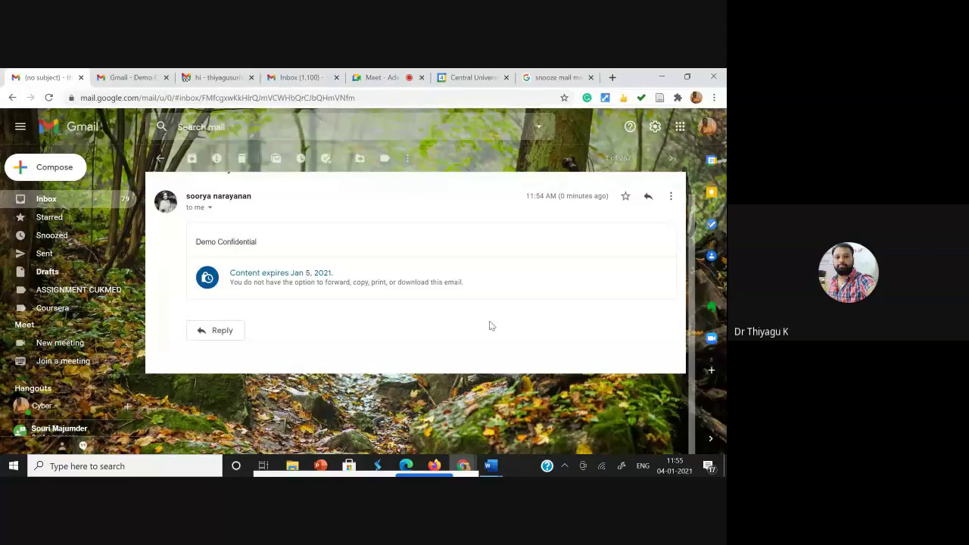
drag(257, 197, 187, 196)
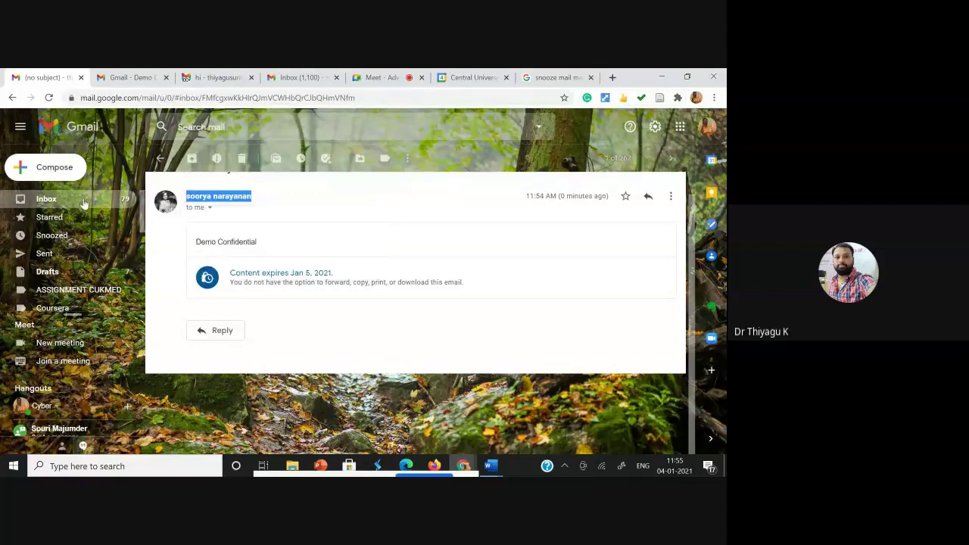
click(85, 205)
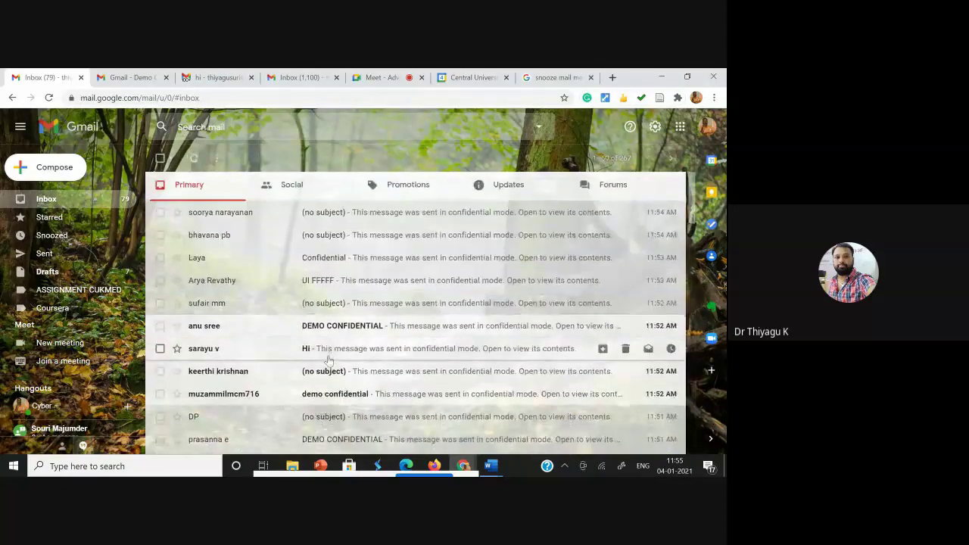
Open the 11:51 AM (no subject) message further down, then switch to the hi thread tab
scroll(328, 360, down, 1)
scroll(329, 363, down, 2)
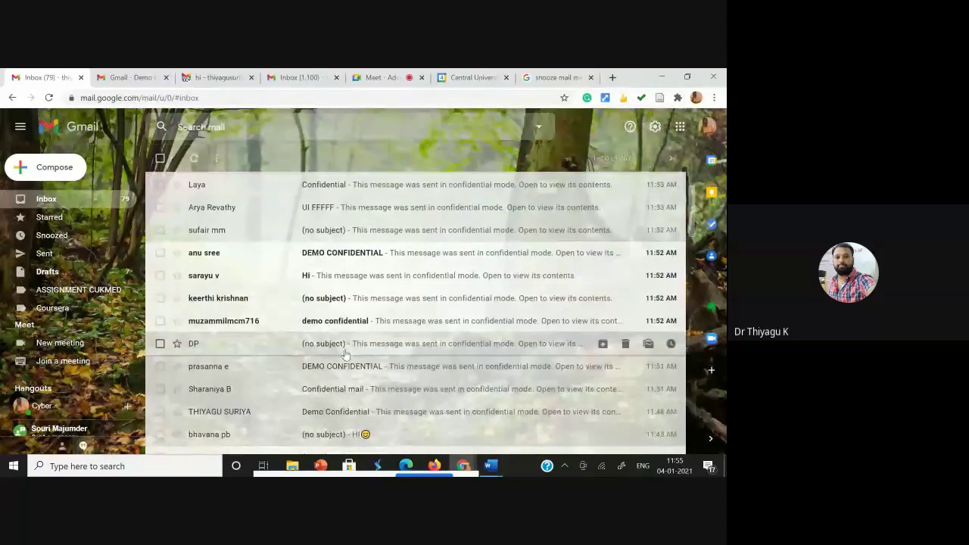
scroll(344, 354, down, 3)
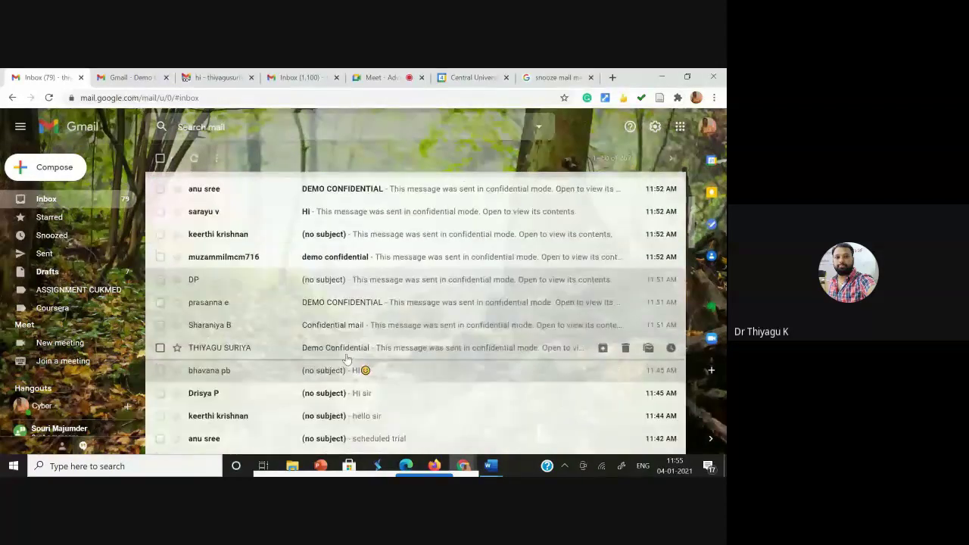
scroll(347, 254, down, 1)
click(350, 252)
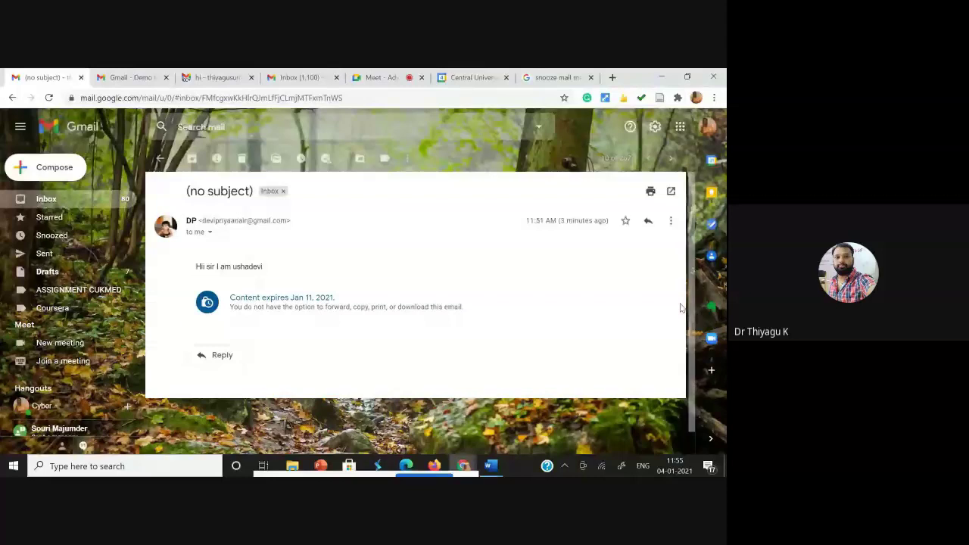
click(216, 77)
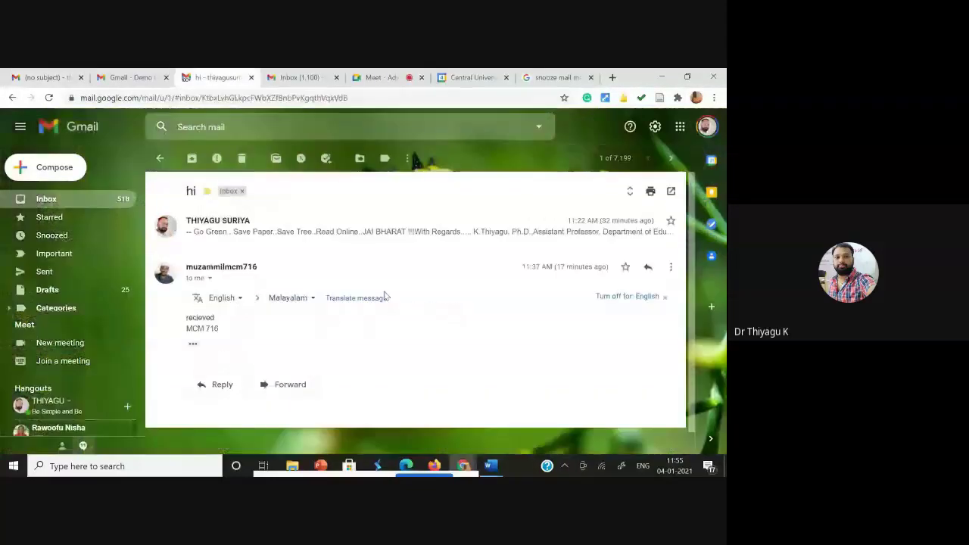
Return to the second account's inbox and start a new message pre-filled with the signature
click(46, 199)
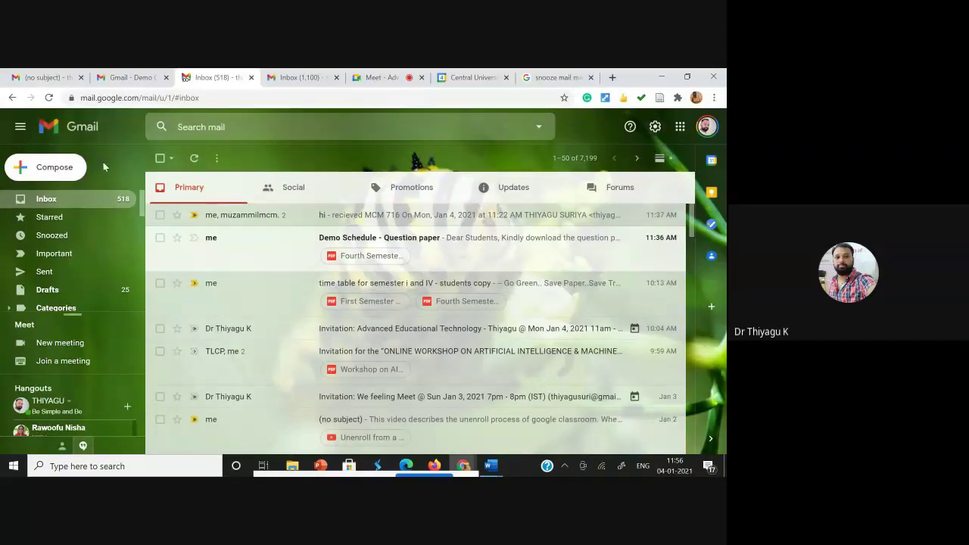
click(64, 173)
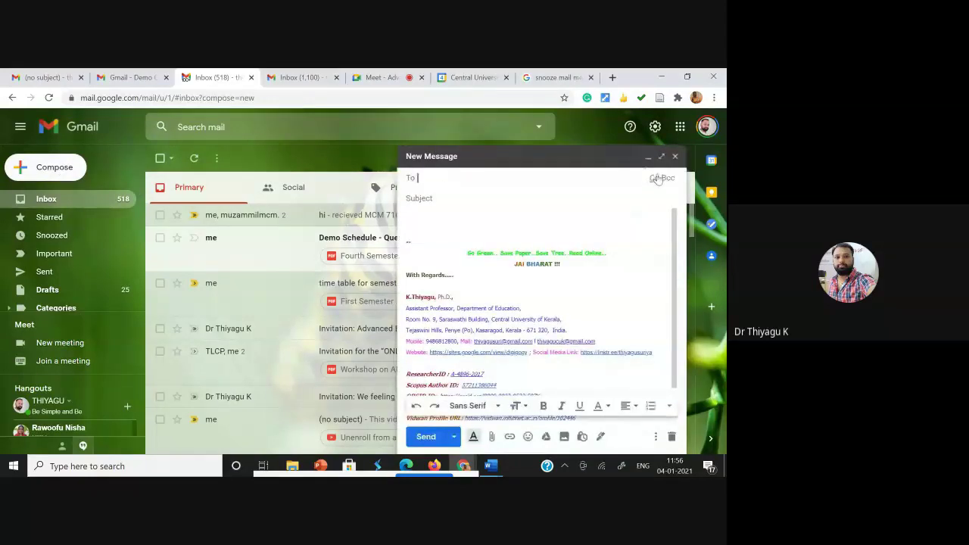
Maximize the new message and select parts of the signature, including the ResearcherID, Scopus and ORCID lines
click(661, 157)
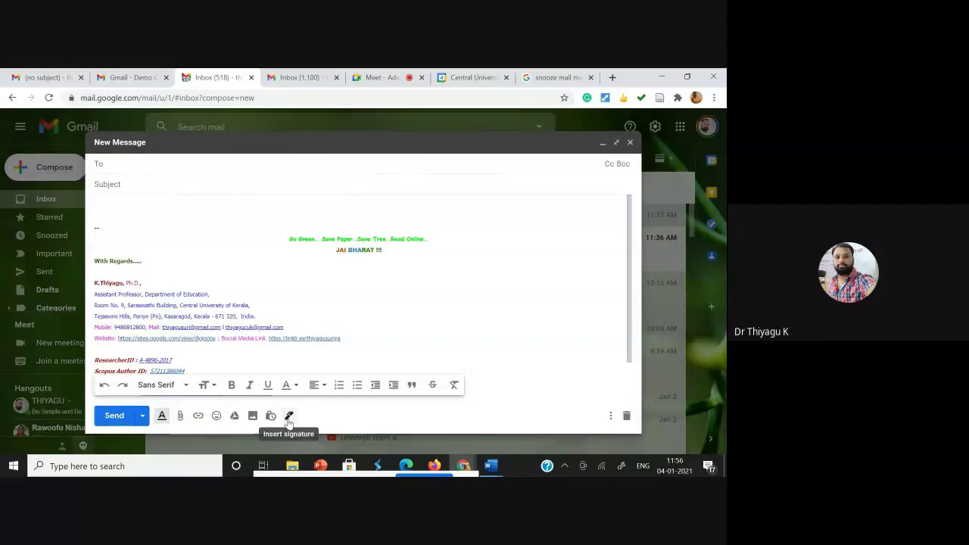
drag(111, 266, 161, 369)
click(151, 282)
scroll(150, 277, down, 3)
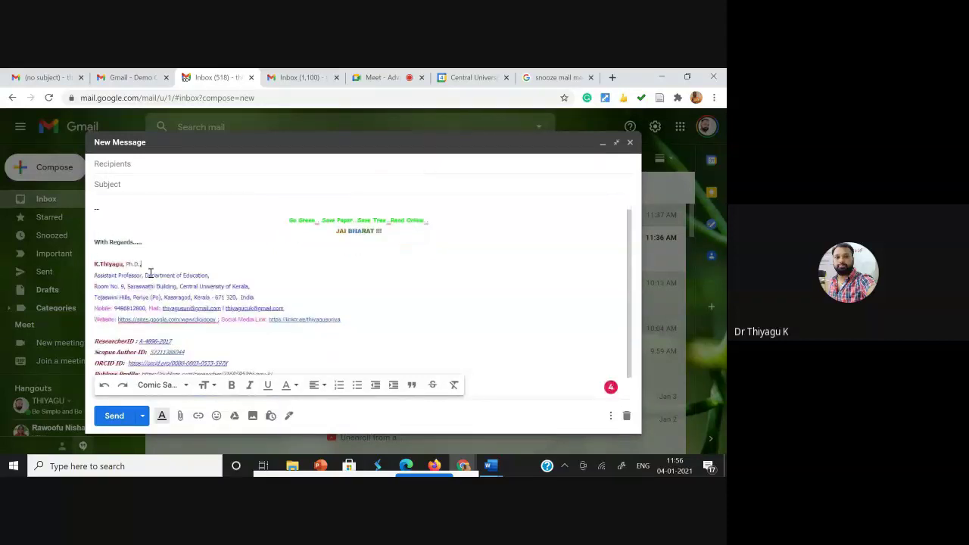
drag(117, 250, 134, 314)
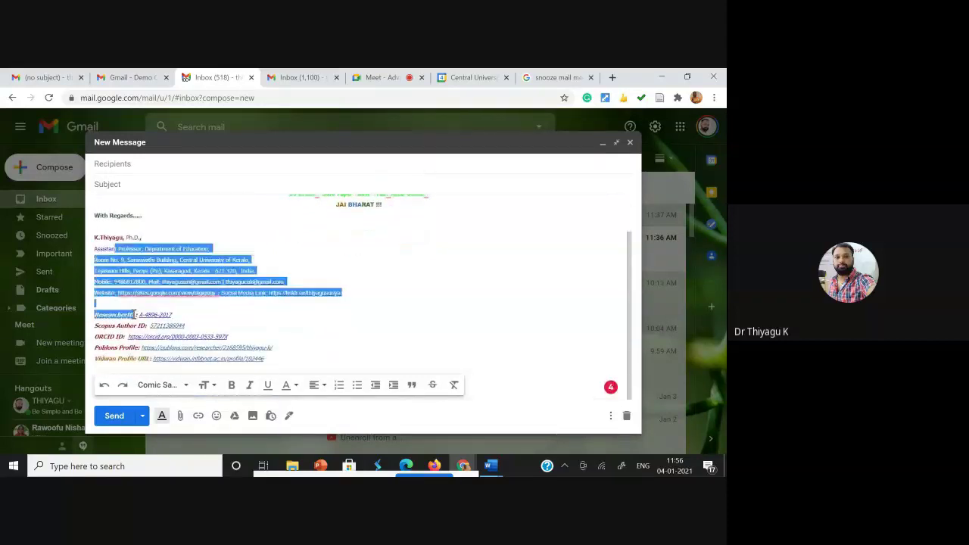
click(206, 307)
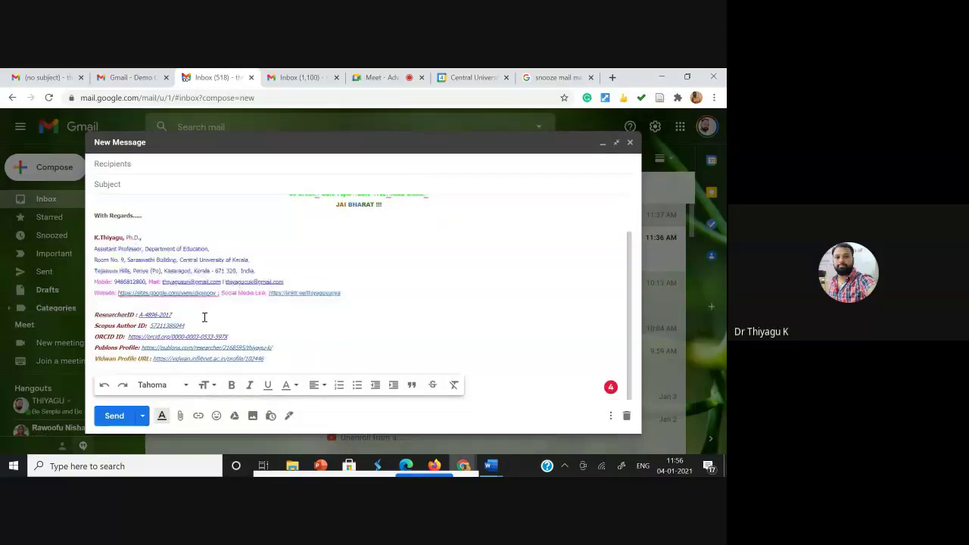
mouse_move(105, 303)
mouse_down()
mouse_move(269, 341)
mouse_move(280, 357)
mouse_up()
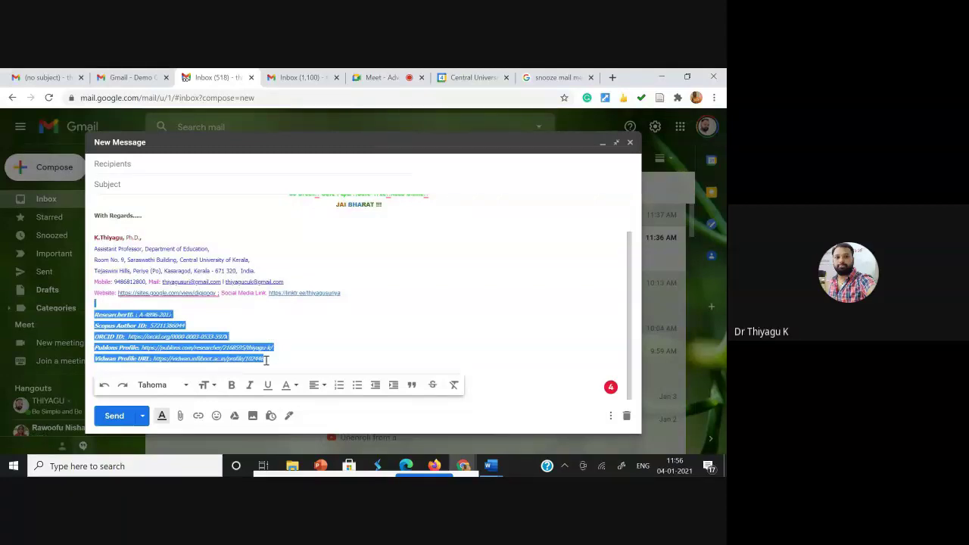
click(270, 356)
mouse_move(270, 357)
mouse_down()
mouse_move(98, 302)
mouse_move(97, 204)
mouse_up()
click(411, 245)
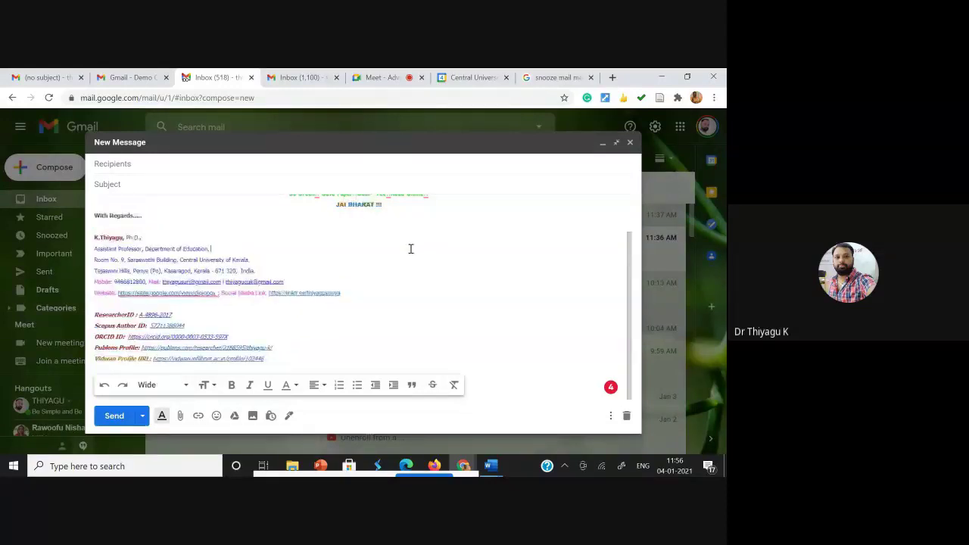
Select the signature lines from With Regards through the Website line, then deselect them
scroll(412, 250, up, 1)
scroll(412, 250, up, 2)
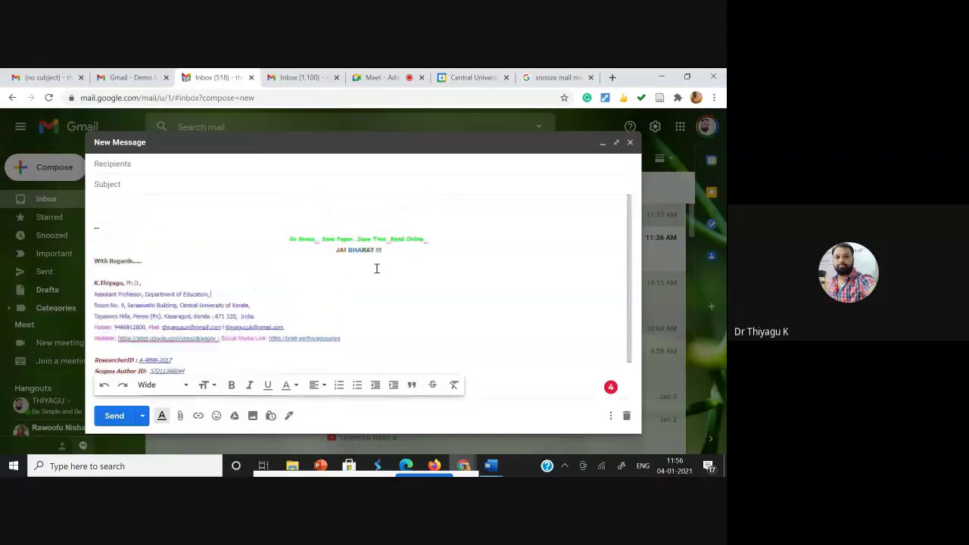
drag(288, 240, 315, 349)
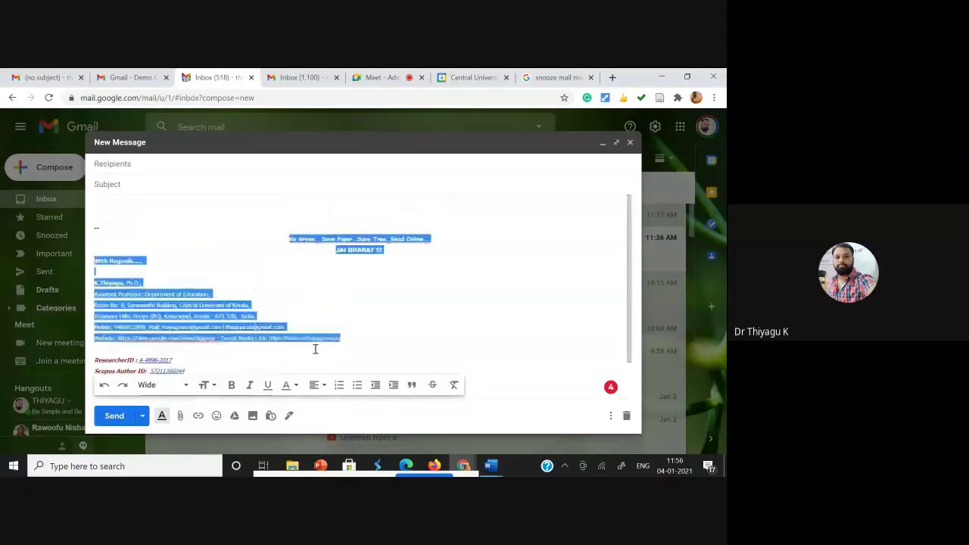
scroll(315, 349, down, 1)
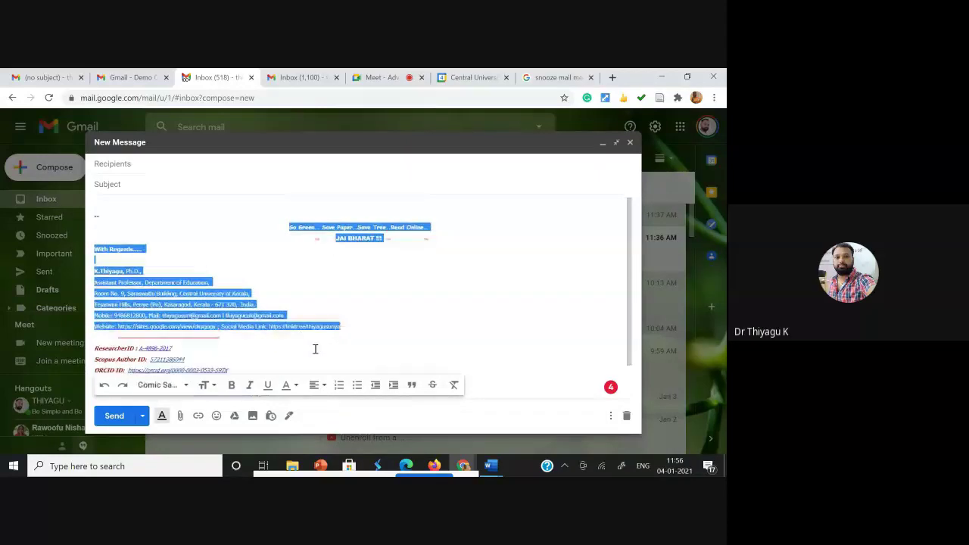
scroll(315, 349, down, 2)
mouse_move(269, 358)
mouse_down()
mouse_move(91, 313)
mouse_move(95, 226)
mouse_up()
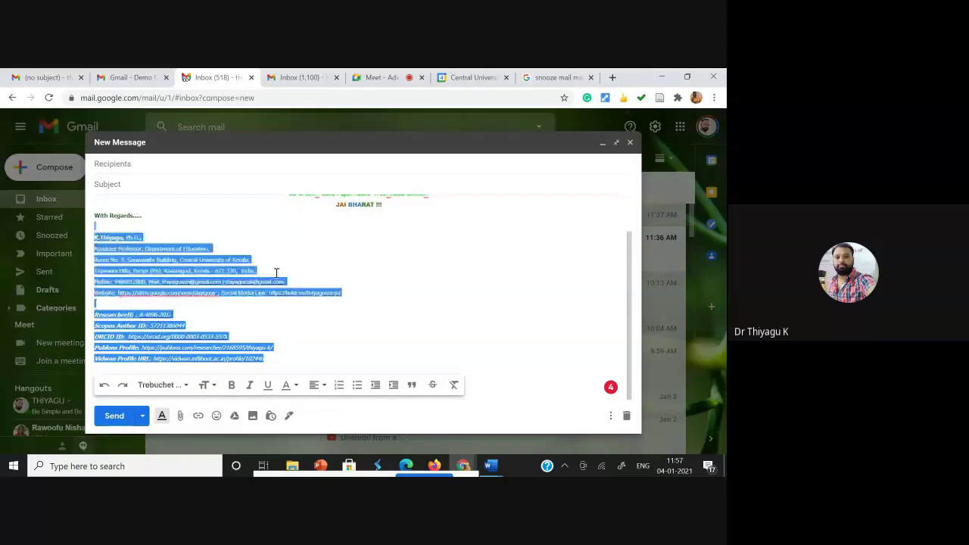
click(405, 247)
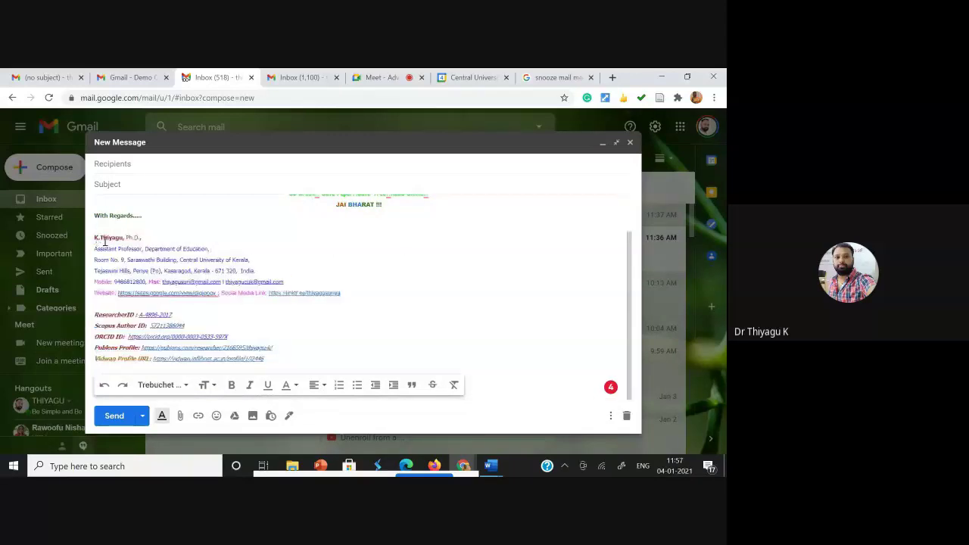
drag(96, 249, 342, 294)
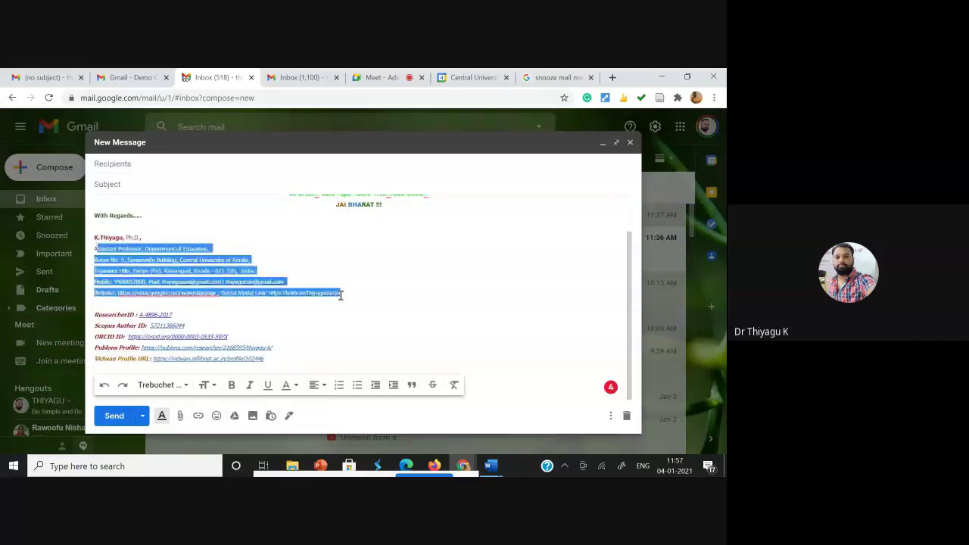
click(267, 311)
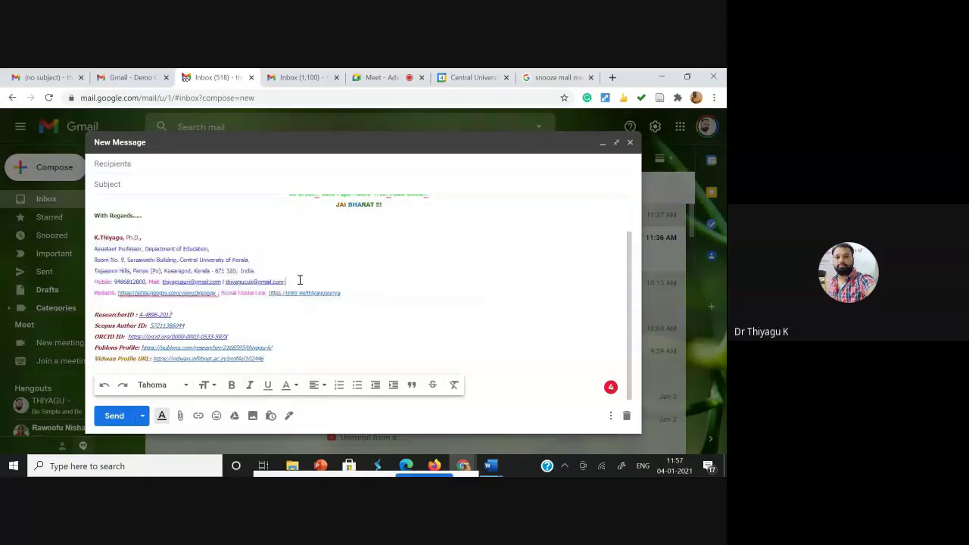
mouse_move(373, 299)
mouse_down()
mouse_move(117, 218)
mouse_move(95, 221)
mouse_up()
scroll(404, 261, up, 2)
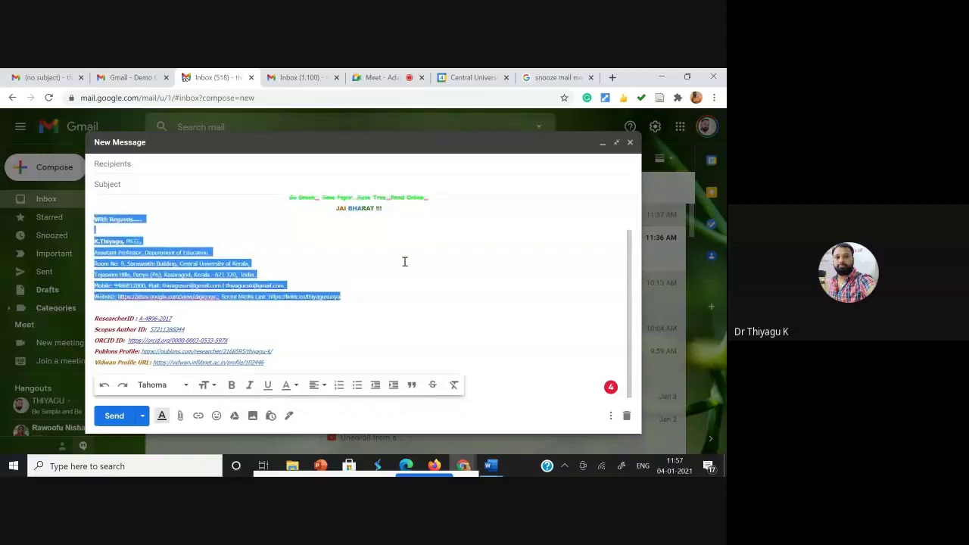
scroll(404, 262, up, 1)
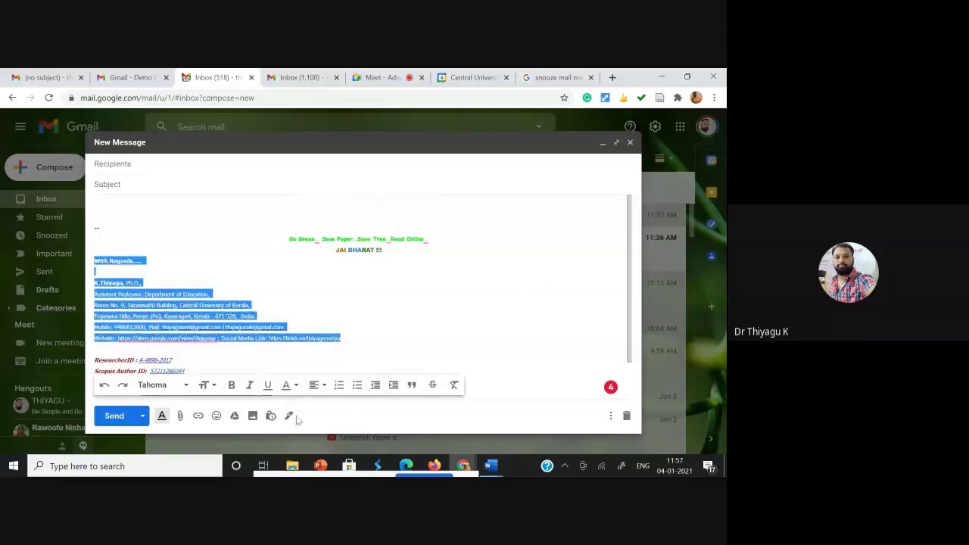
click(409, 286)
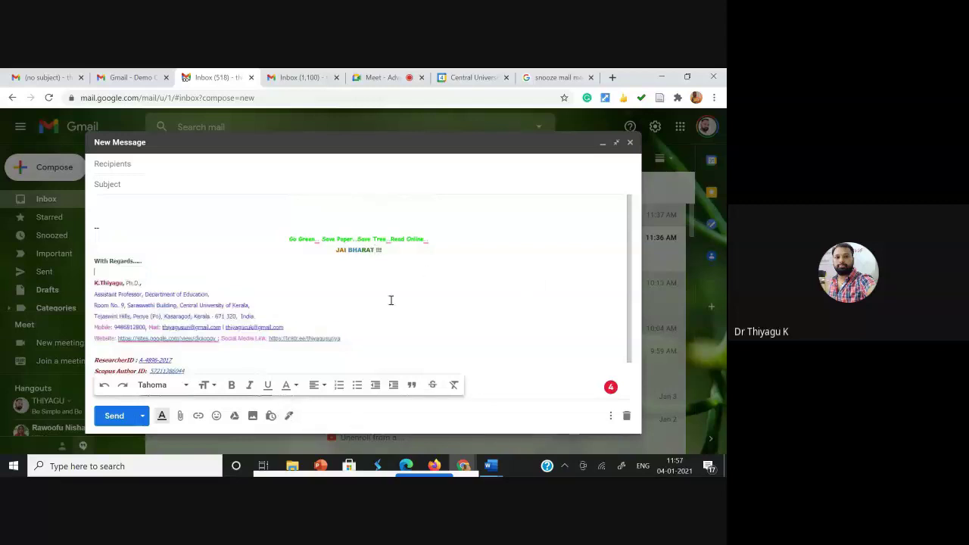
Show the signature choices: Manage signatures, No signature and My signature
scroll(382, 309, down, 1)
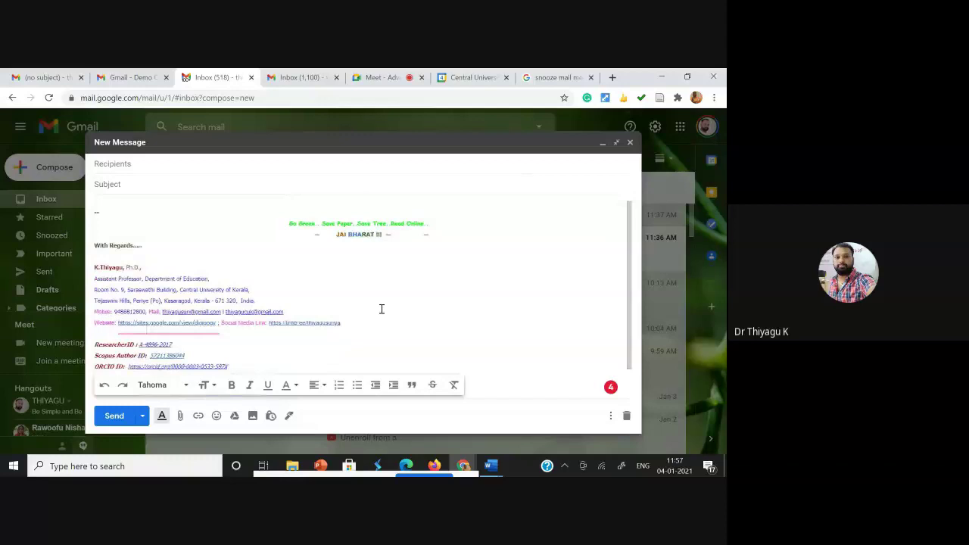
scroll(341, 348, down, 1)
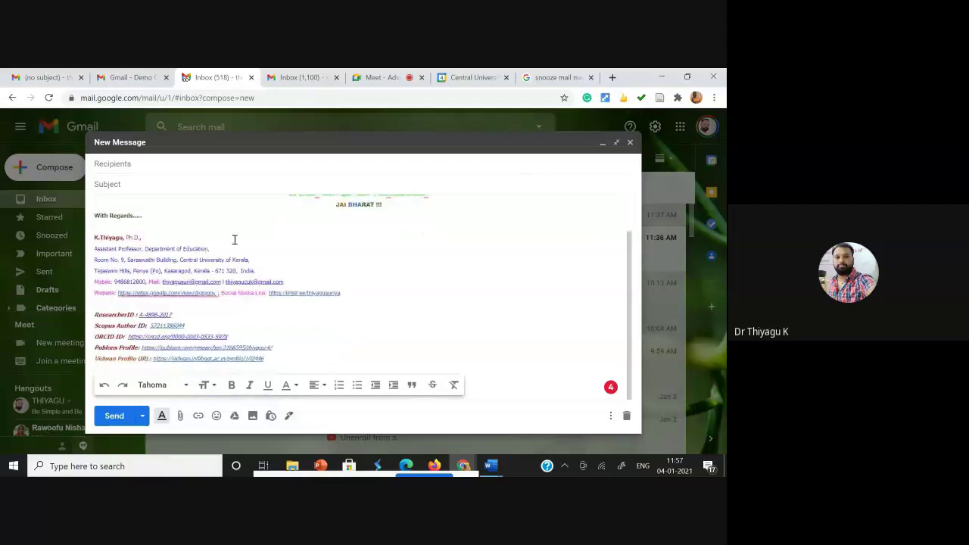
scroll(234, 239, up, 1)
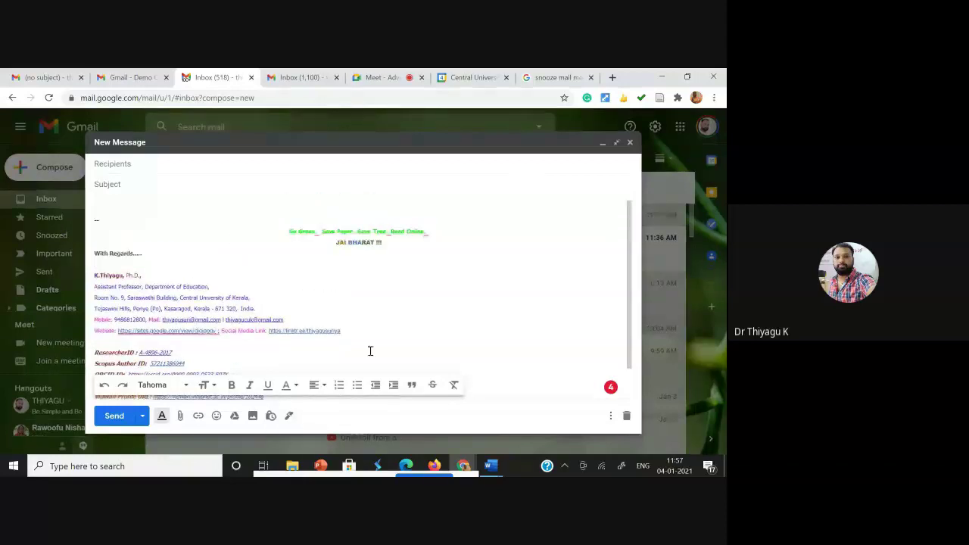
click(288, 415)
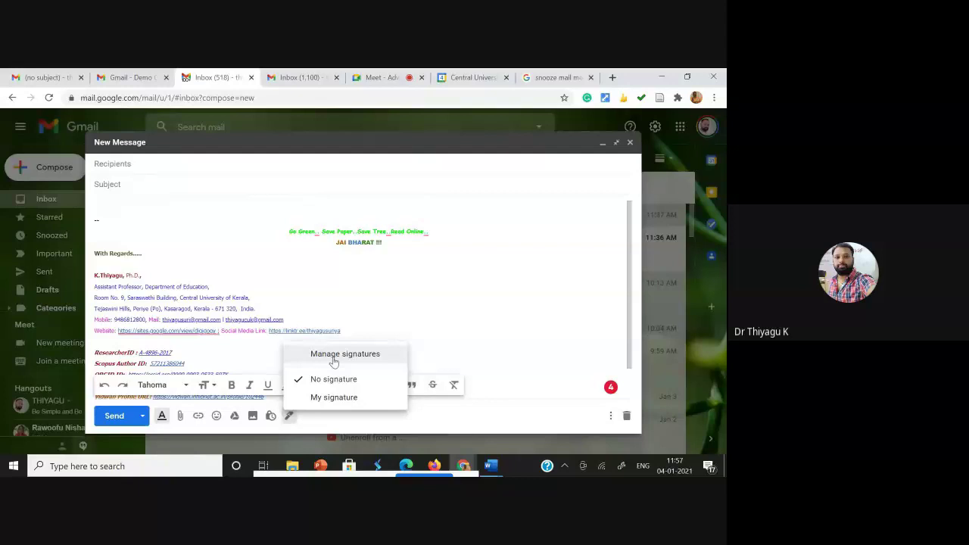
Go to Manage signatures, minimize the draft, and scroll to the saved My signature in Settings
click(333, 361)
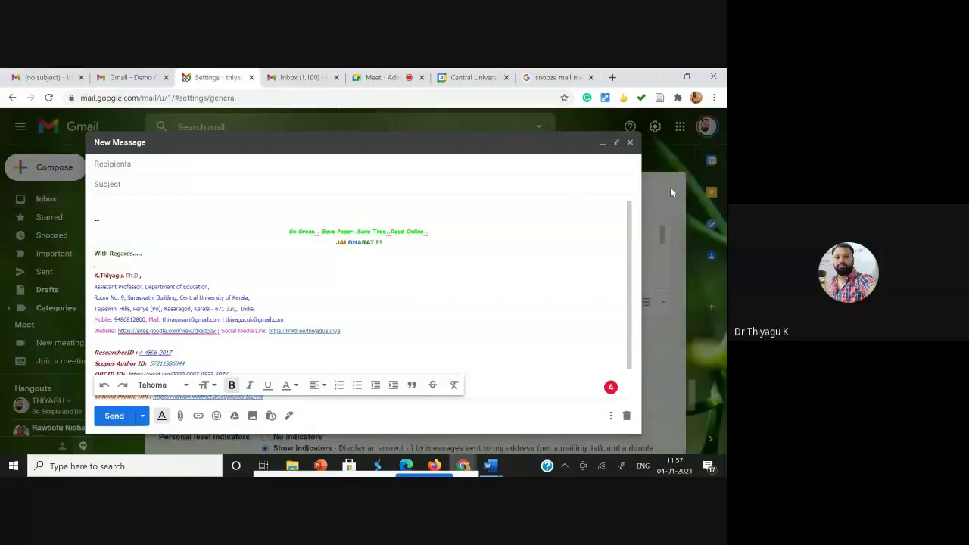
click(670, 192)
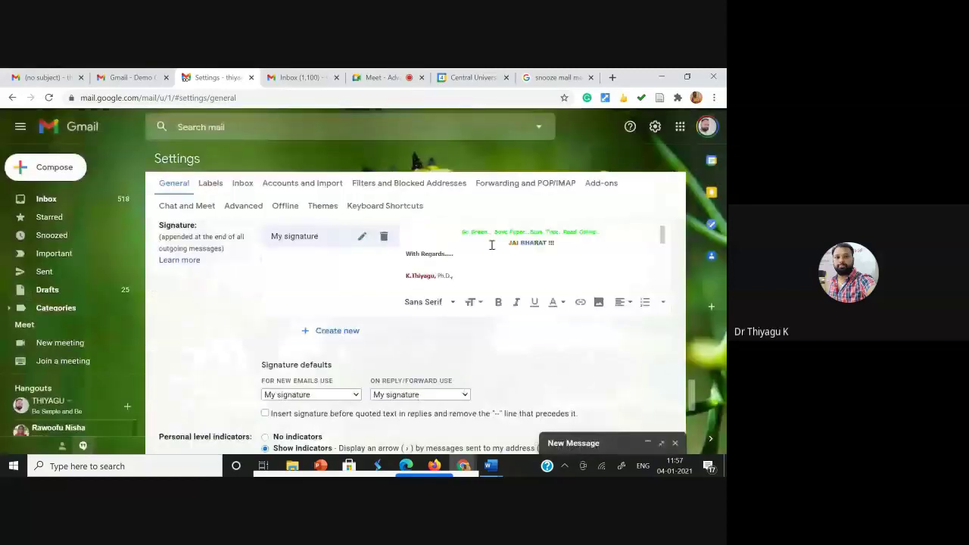
scroll(575, 326, down, 1)
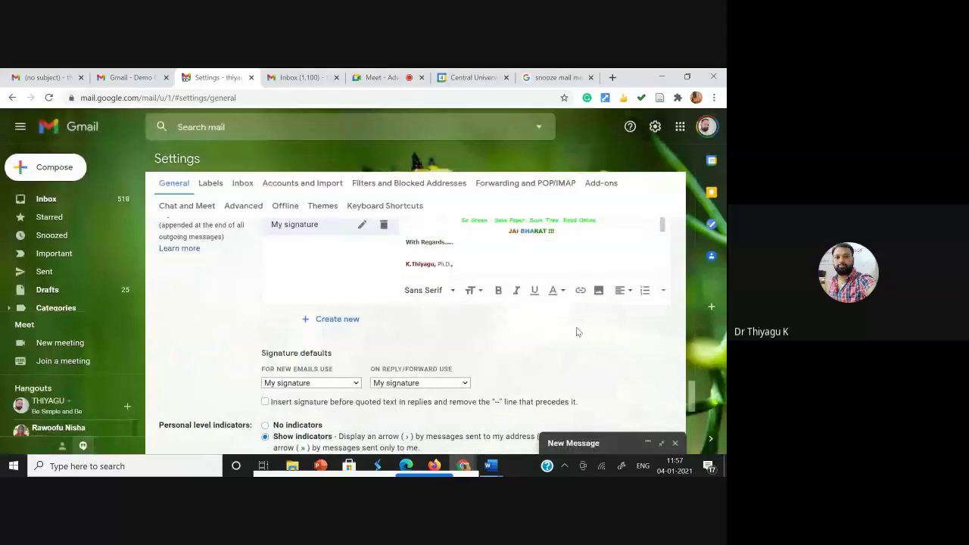
scroll(579, 333, down, 1)
scroll(530, 345, up, 2)
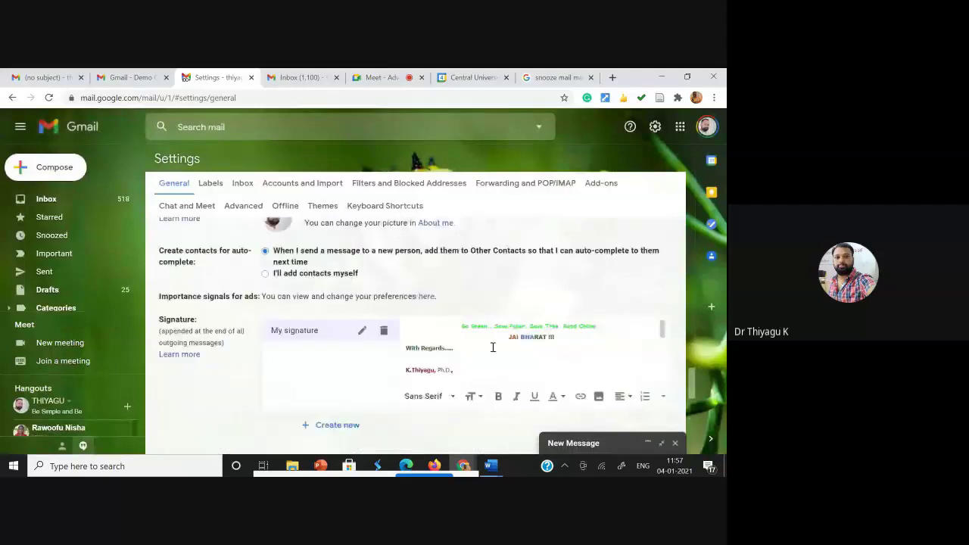
scroll(493, 347, down, 1)
scroll(364, 336, down, 1)
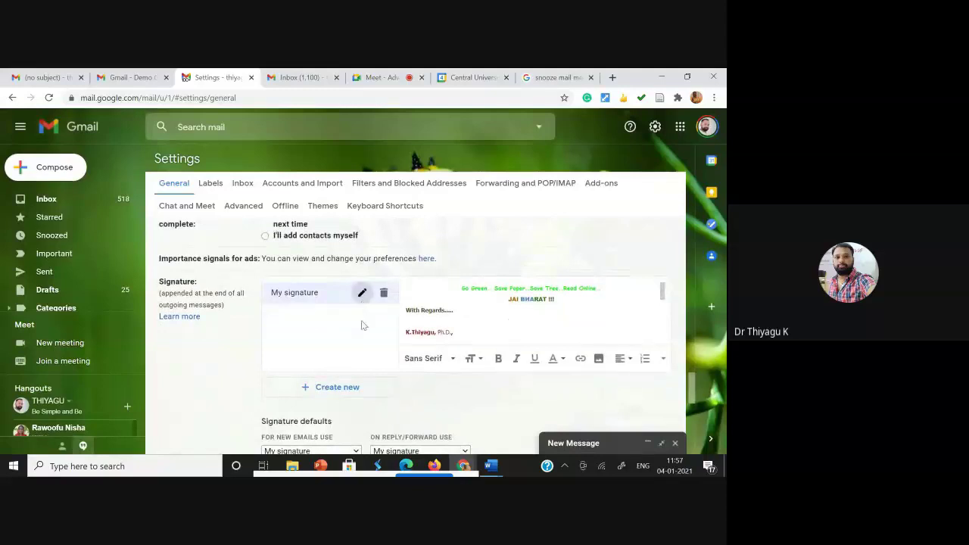
click(485, 303)
scroll(486, 308, down, 3)
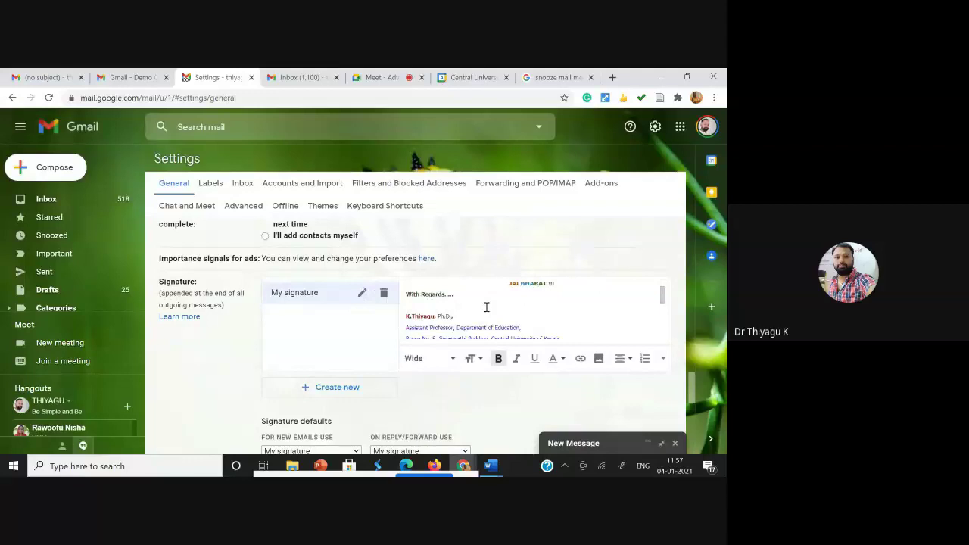
scroll(487, 306, up, 5)
mouse_move(419, 287)
mouse_down()
mouse_move(575, 299)
mouse_move(587, 318)
mouse_up()
click(482, 311)
scroll(482, 311, down, 1)
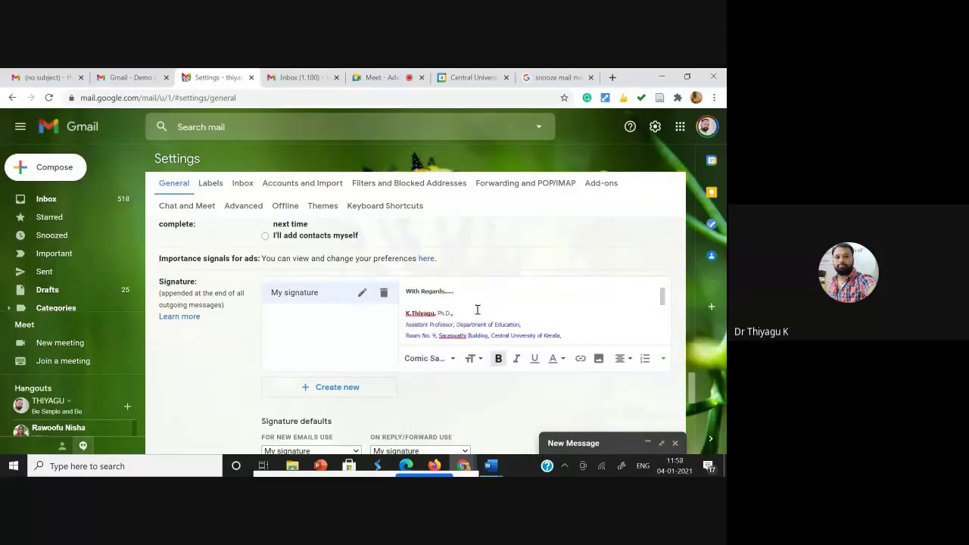
drag(412, 292, 468, 292)
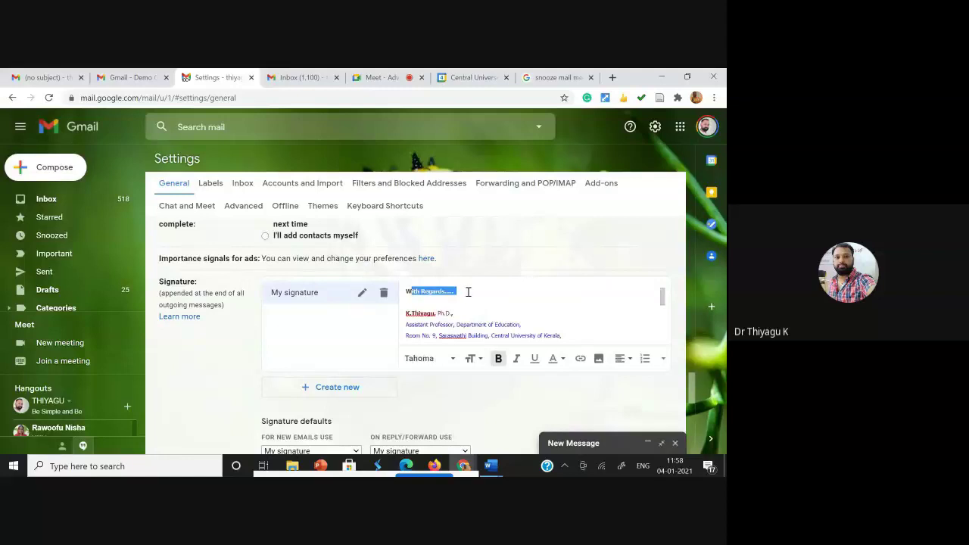
click(468, 295)
scroll(468, 296, down, 2)
scroll(468, 296, up, 1)
drag(418, 294, 565, 328)
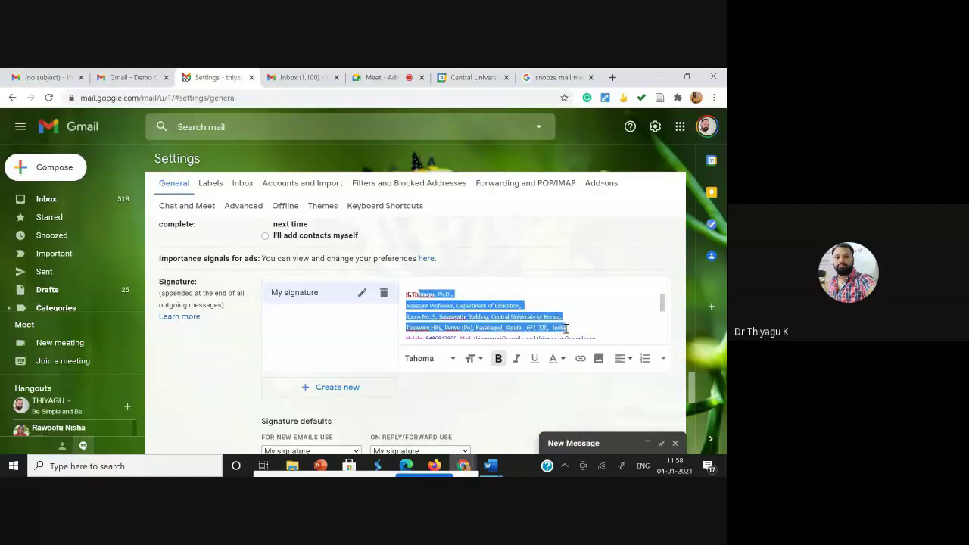
scroll(575, 325, down, 2)
scroll(598, 303, up, 2)
scroll(600, 306, down, 1)
scroll(609, 306, down, 1)
scroll(619, 305, up, 1)
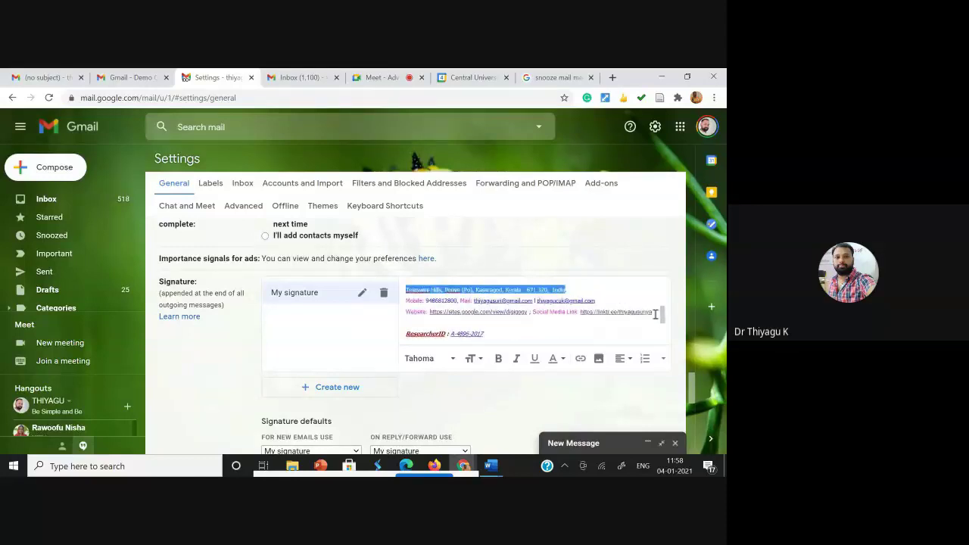
key(ctrl+a)
scroll(455, 302, up, 5)
scroll(486, 315, down, 2)
click(483, 312)
scroll(424, 318, down, 1)
scroll(424, 314, down, 2)
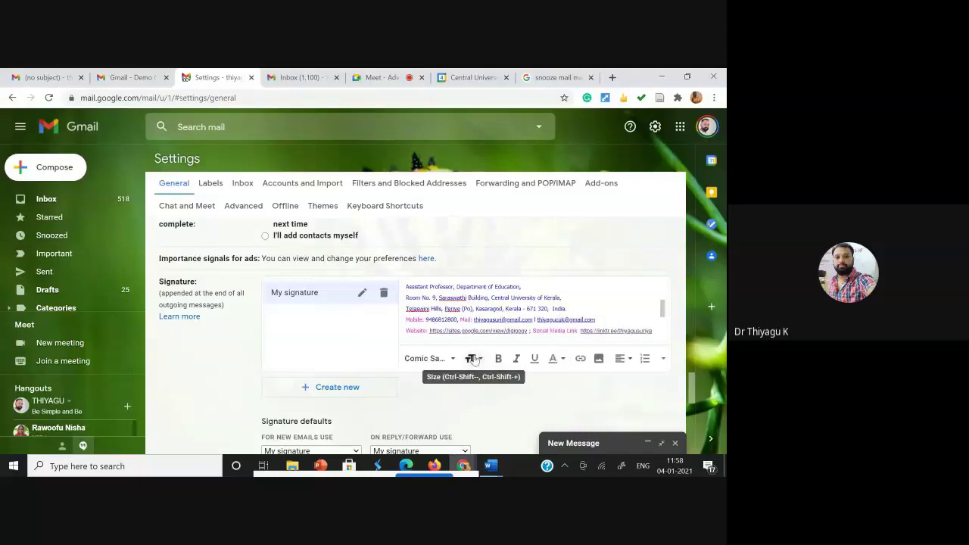
scroll(610, 311, down, 1)
scroll(614, 313, up, 4)
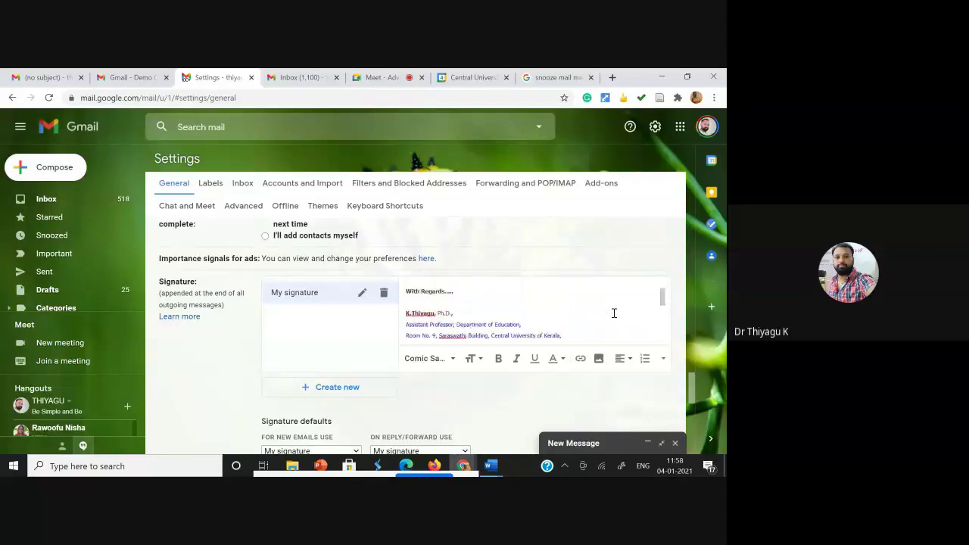
scroll(572, 323, down, 1)
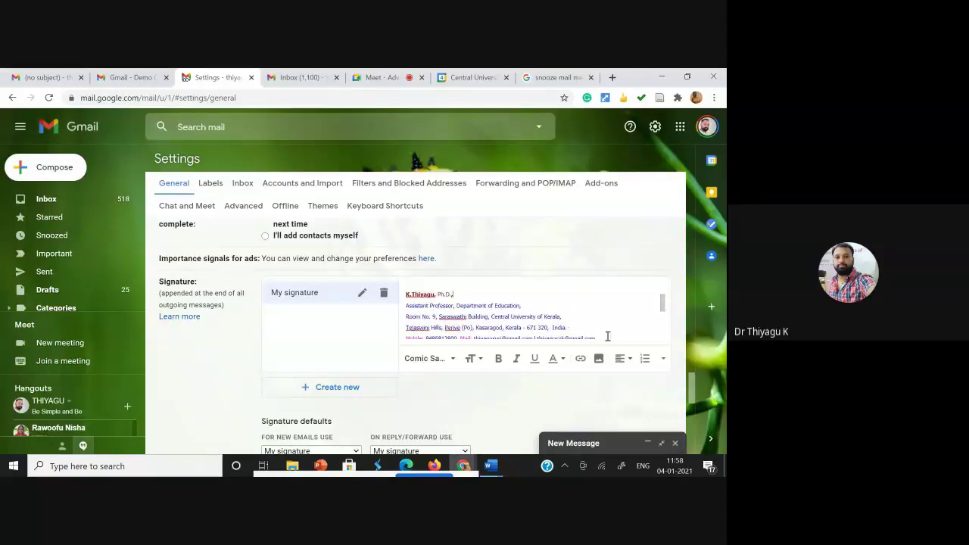
scroll(600, 332, down, 1)
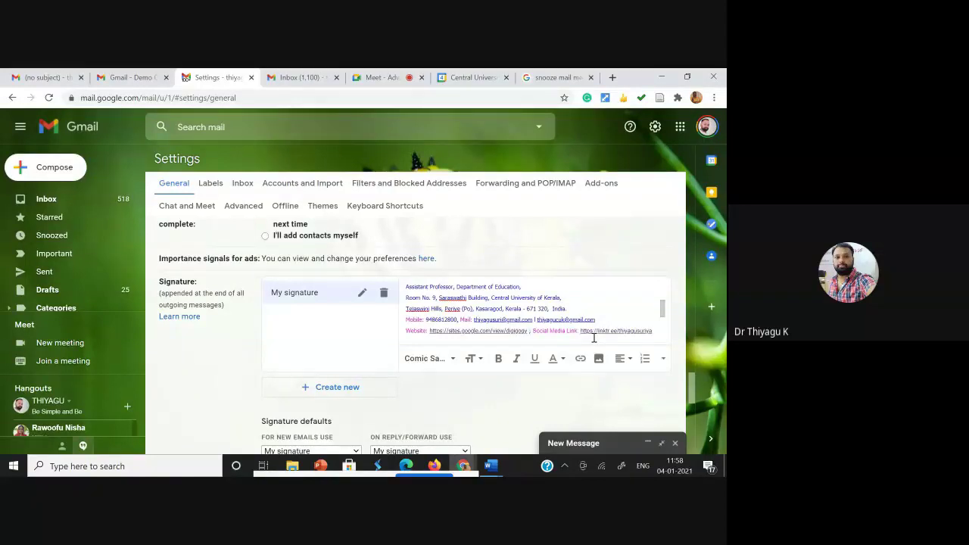
scroll(530, 325, up, 5)
scroll(473, 322, down, 10)
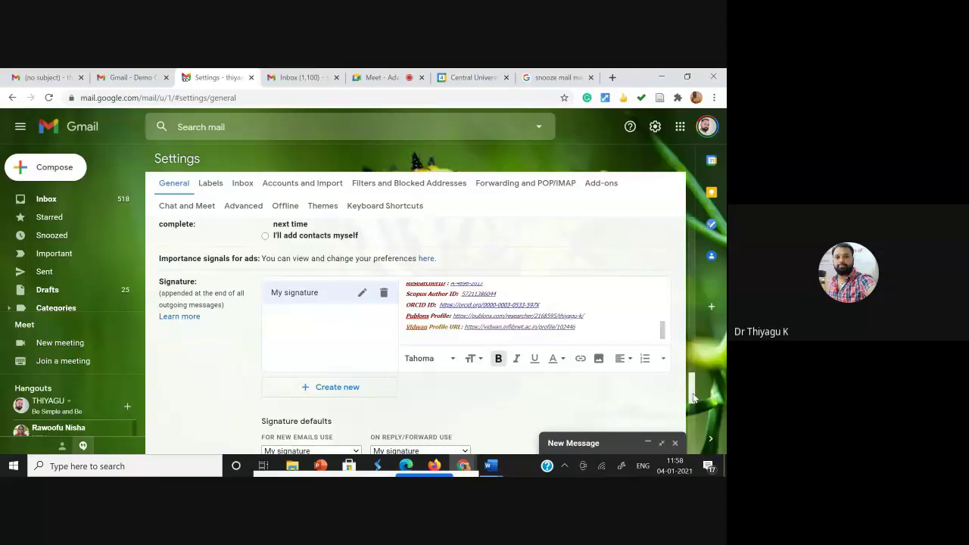
scroll(693, 421, down, 2)
scroll(694, 421, down, 8)
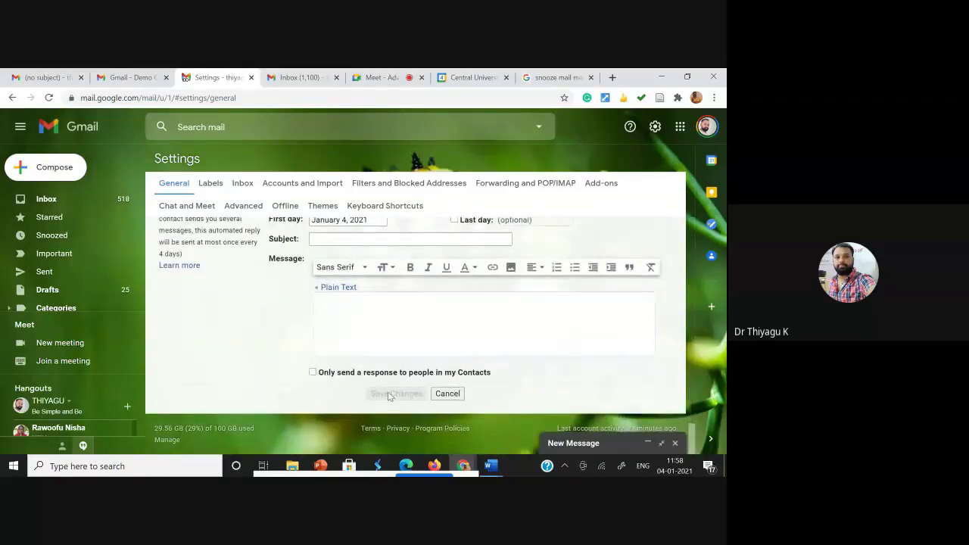
Add a new line 'thankyou al' after the Vidwan line in the signature
drag(694, 417, 680, 226)
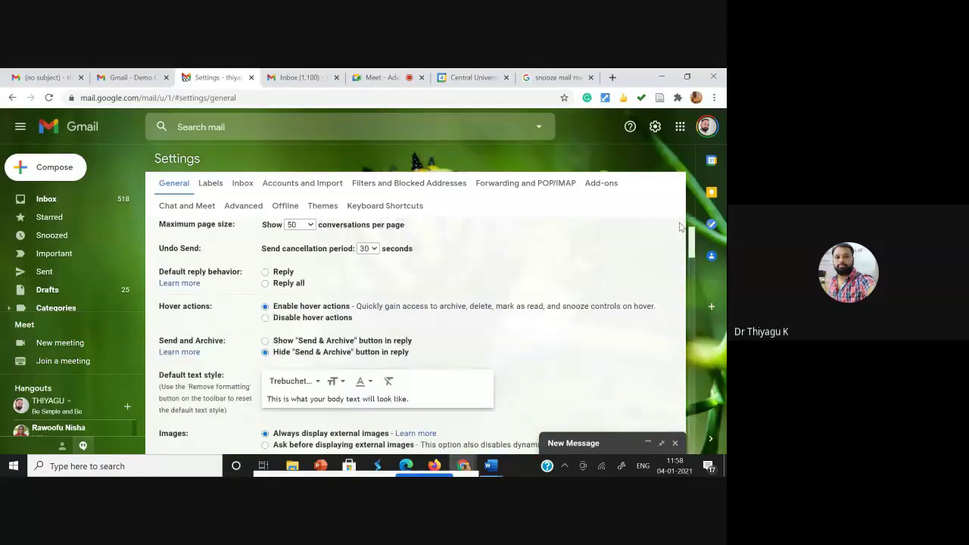
scroll(649, 262, up, 1)
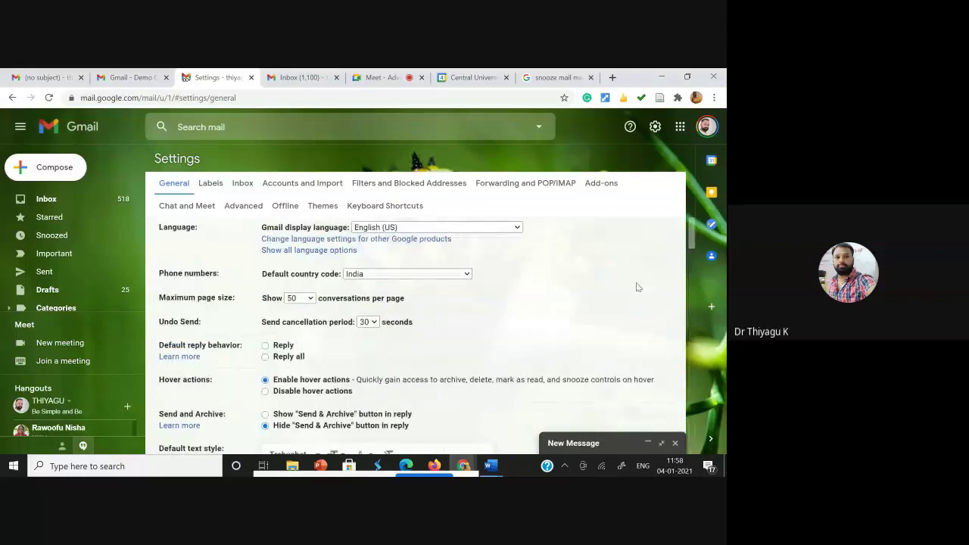
scroll(637, 287, down, 6)
scroll(530, 333, down, 10)
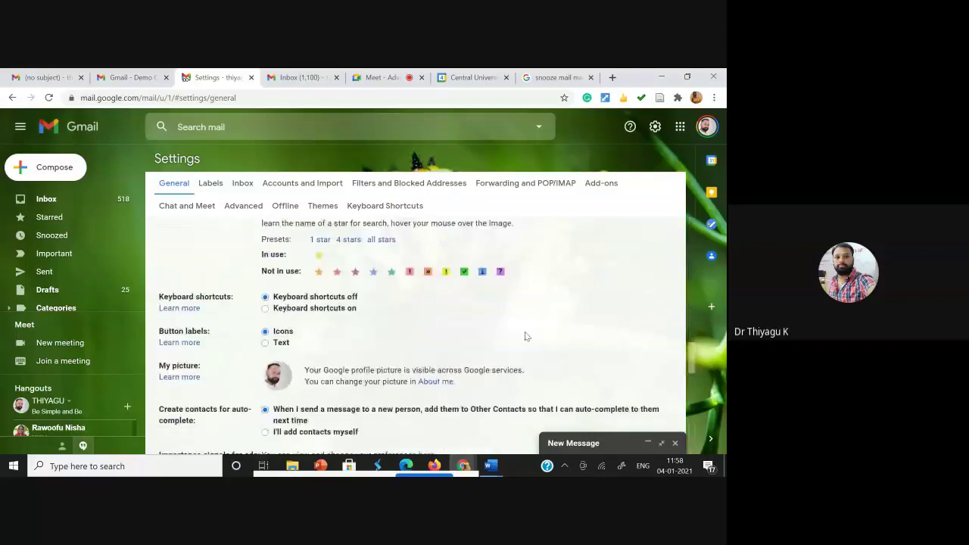
click(584, 285)
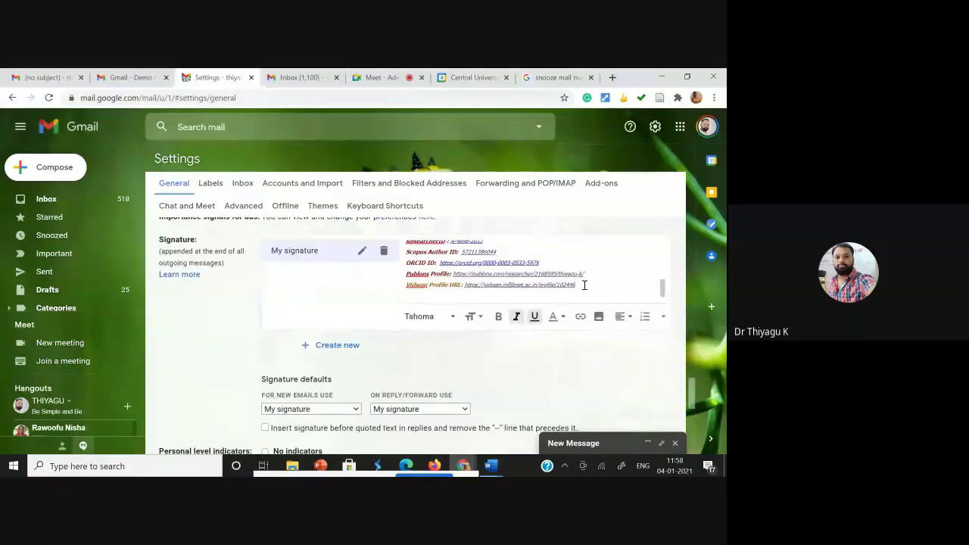
key(Return)
text(thankyou all)
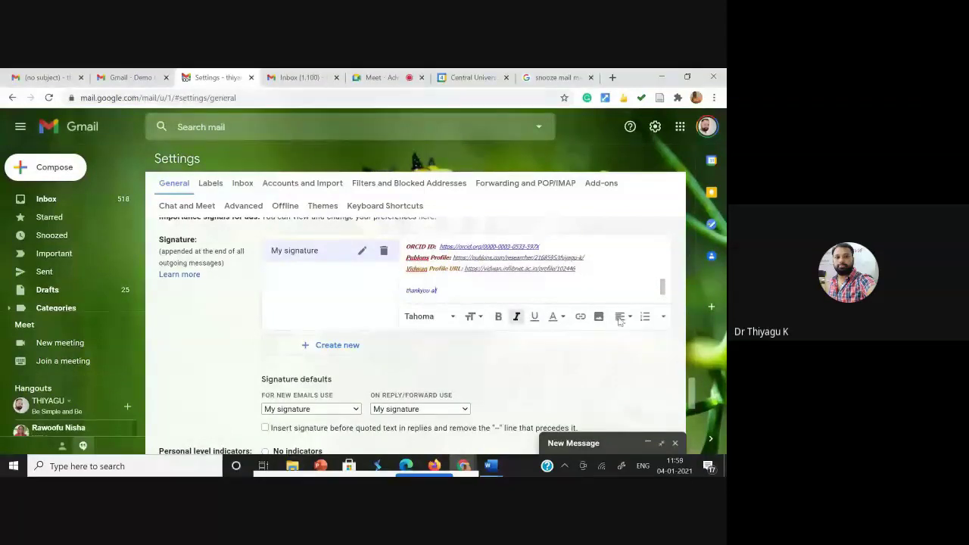
Delete the Thankyou line and the blank line, then save the settings
scroll(565, 347, down, 1)
scroll(564, 347, down, 5)
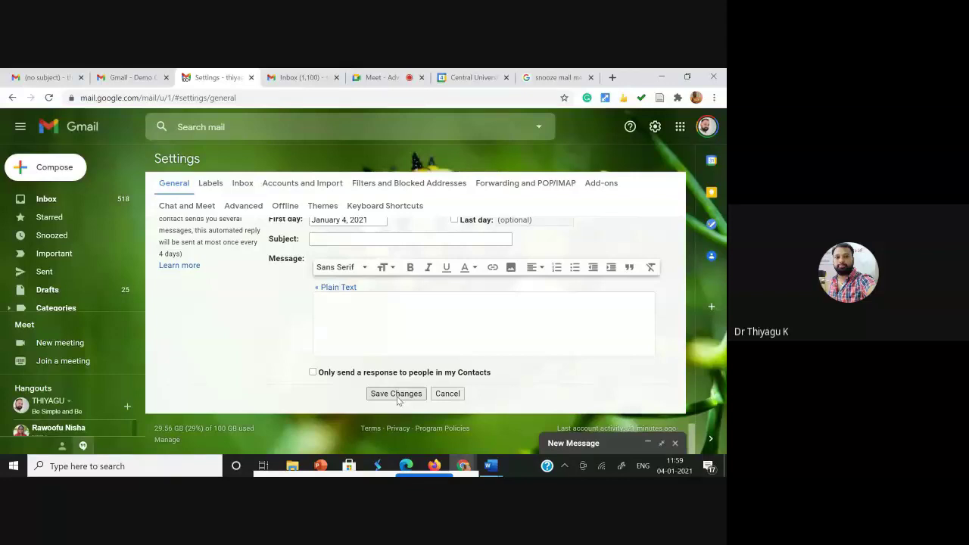
scroll(593, 321, up, 1)
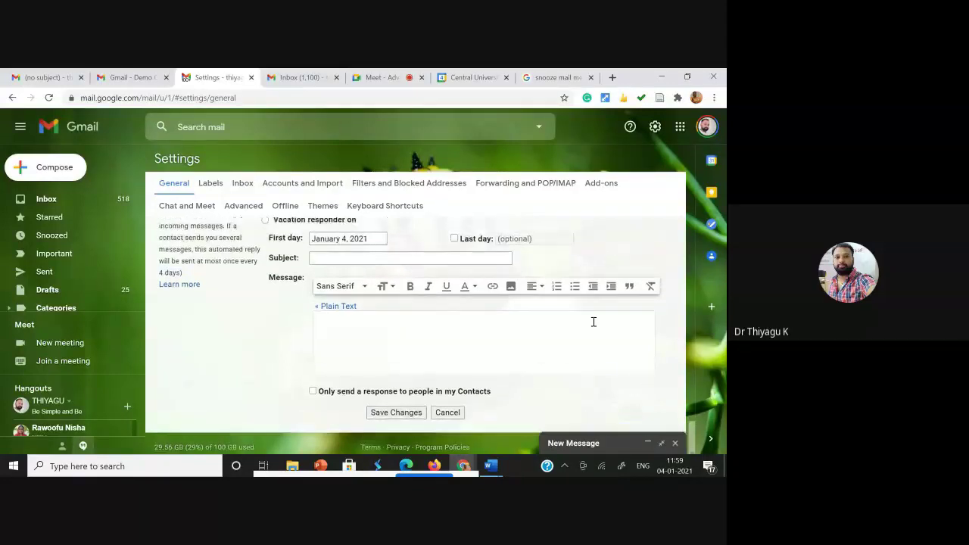
scroll(454, 314, up, 2)
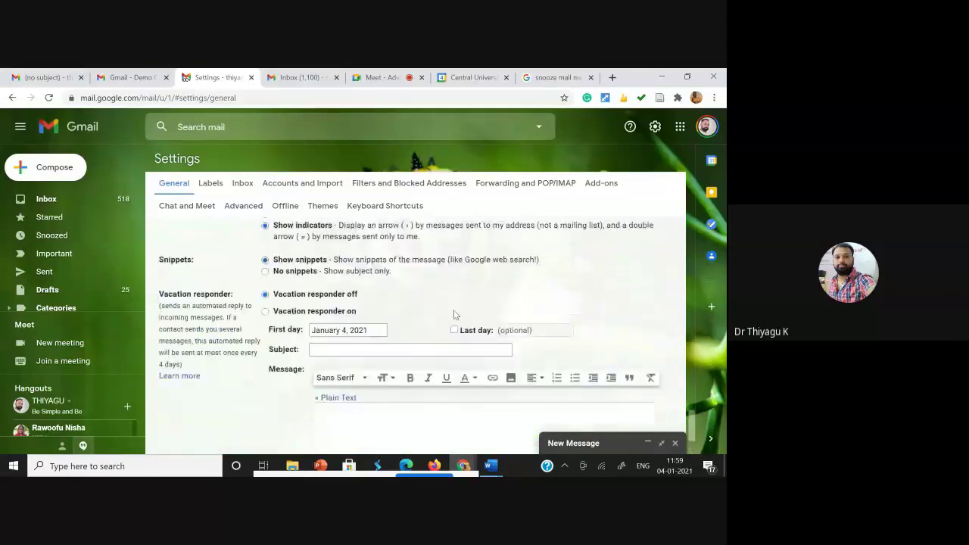
scroll(455, 314, up, 5)
drag(454, 318, 408, 304)
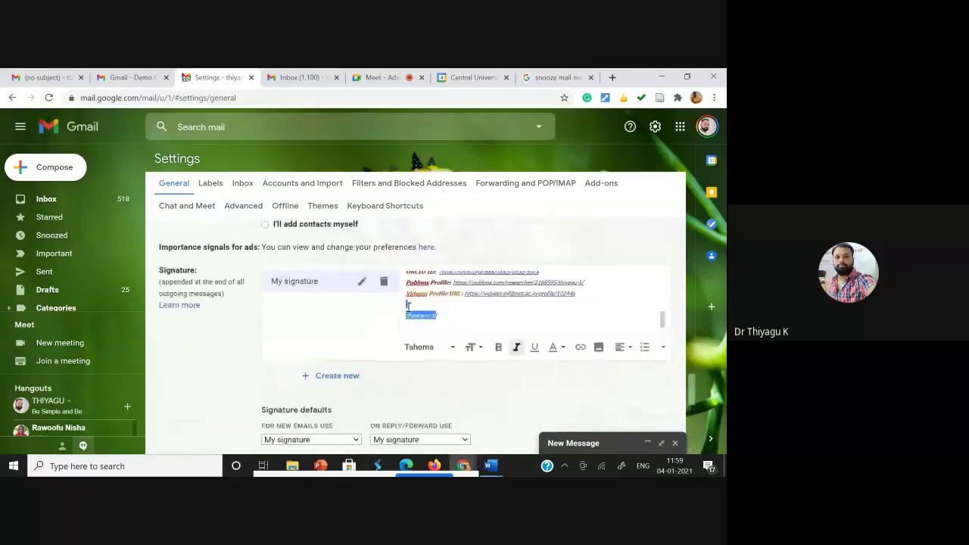
key(BackSpace)
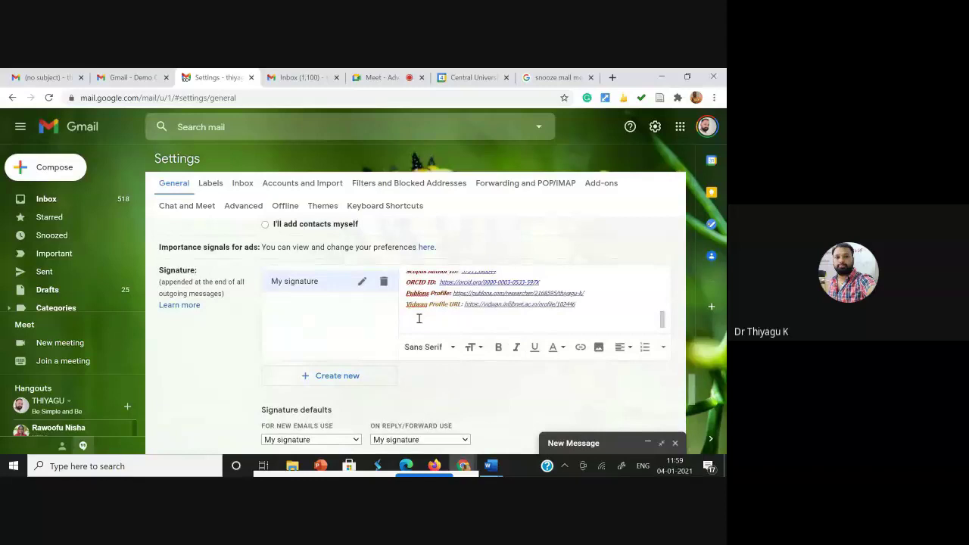
key(BackSpace)
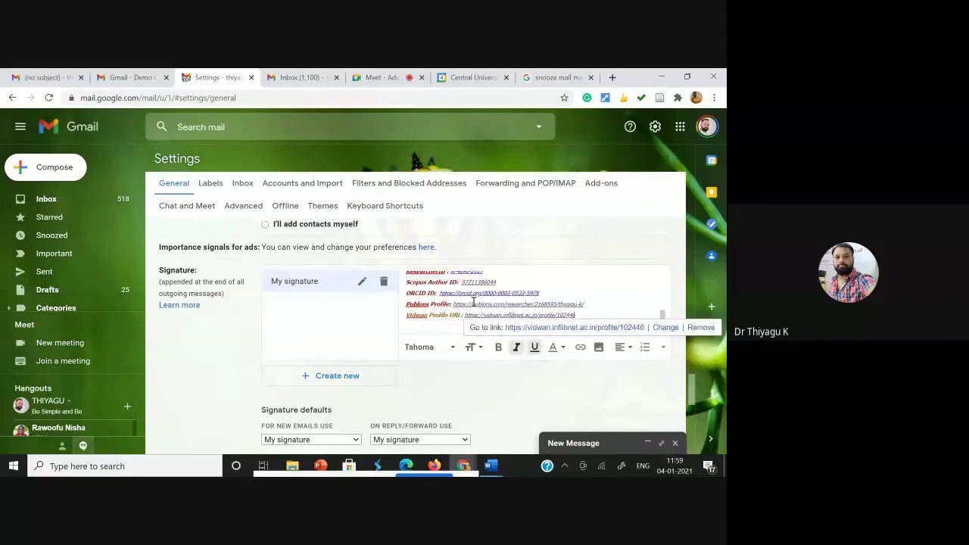
scroll(424, 318, down, 8)
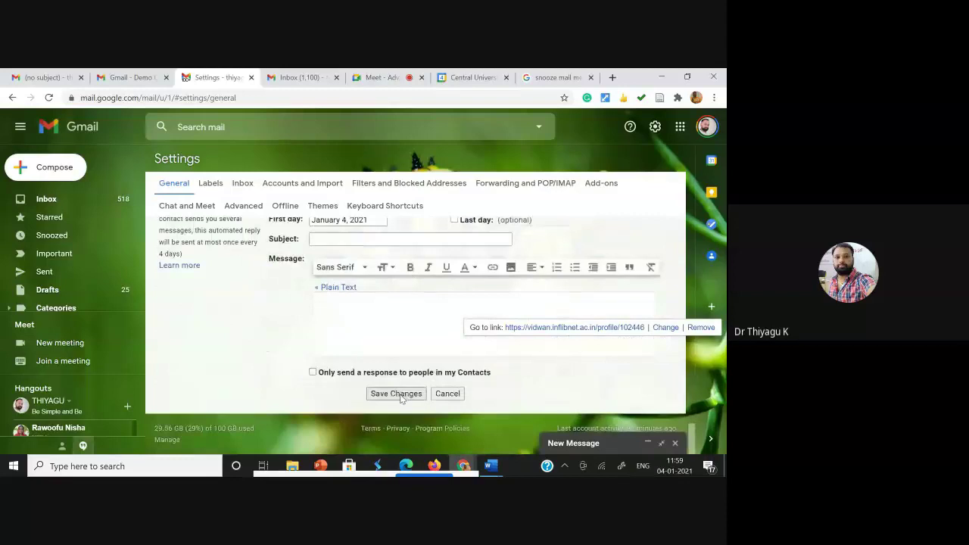
click(402, 396)
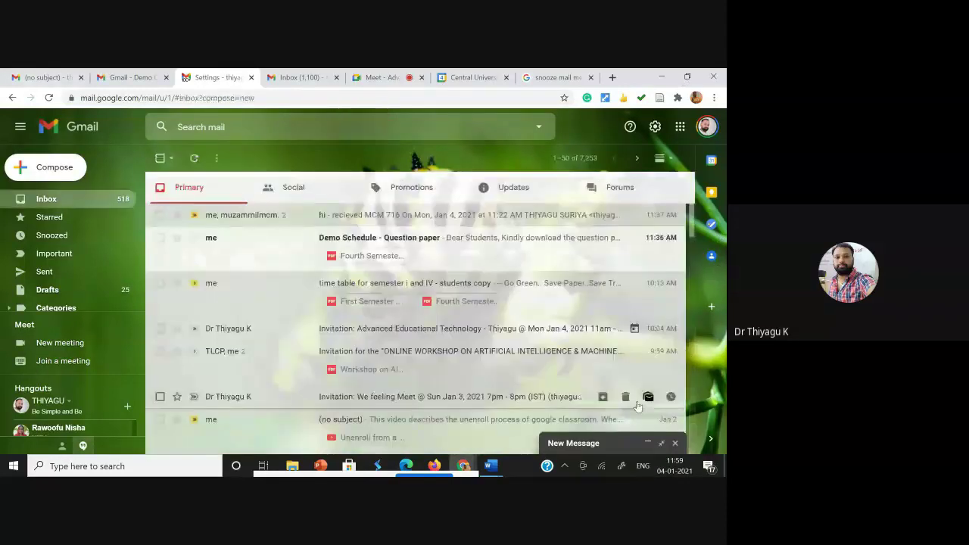
Start a new message and type the greeting 'Hi...,' above the signature
click(49, 171)
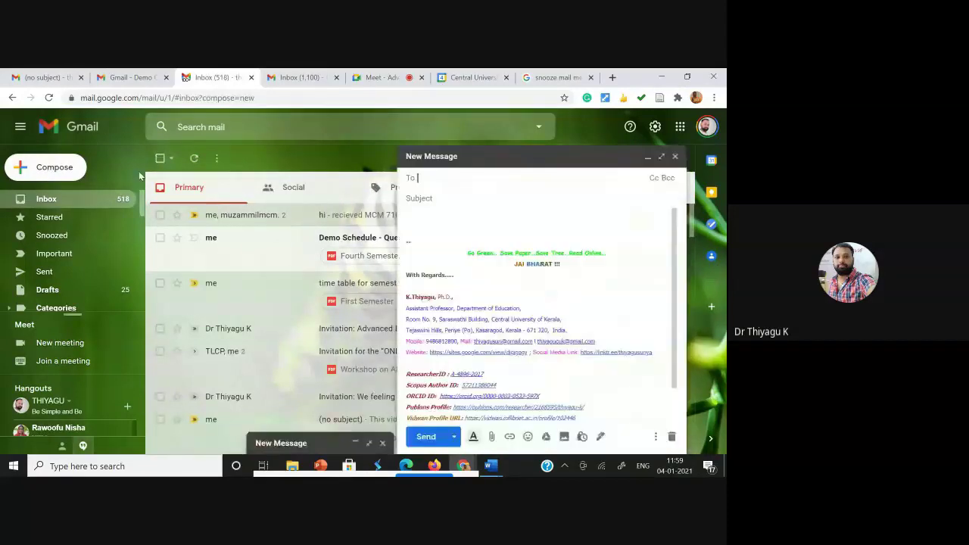
click(560, 373)
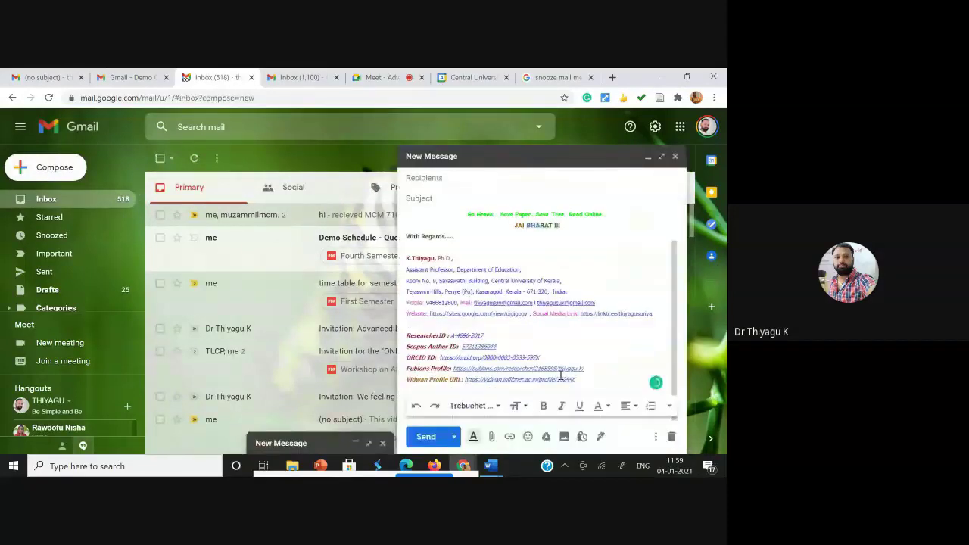
mouse_move(560, 375)
mouse_down()
mouse_move(492, 212)
mouse_move(443, 220)
mouse_up()
click(442, 221)
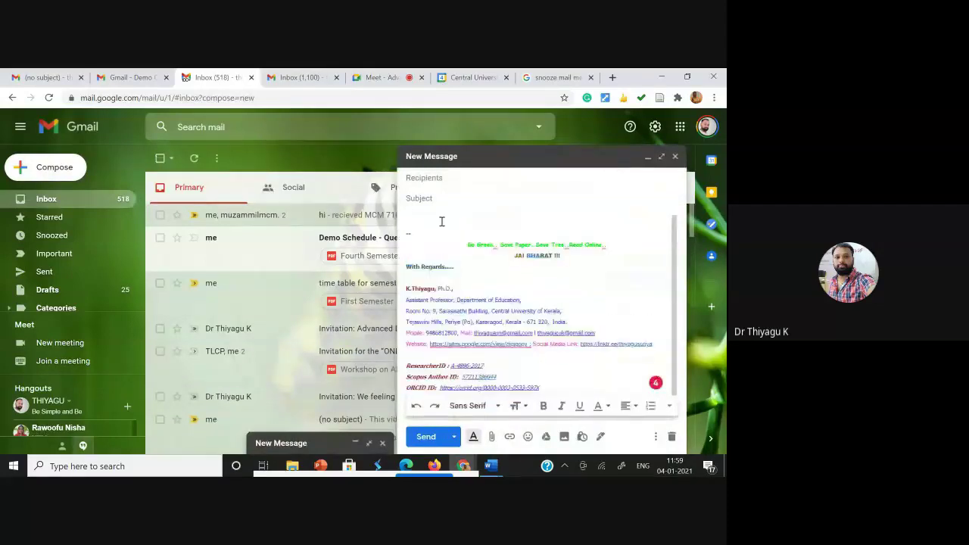
click(416, 218)
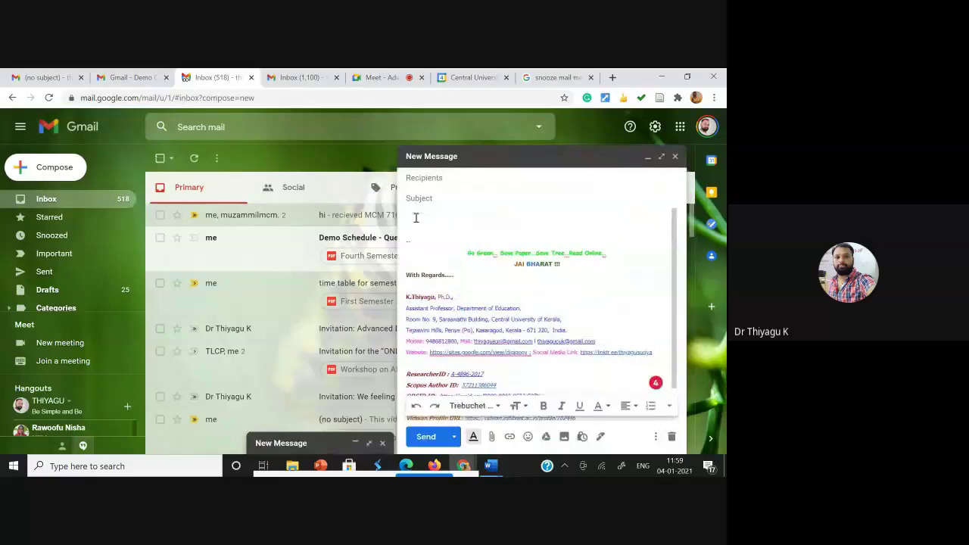
text(Hi...,)
key(Return)
text(the)
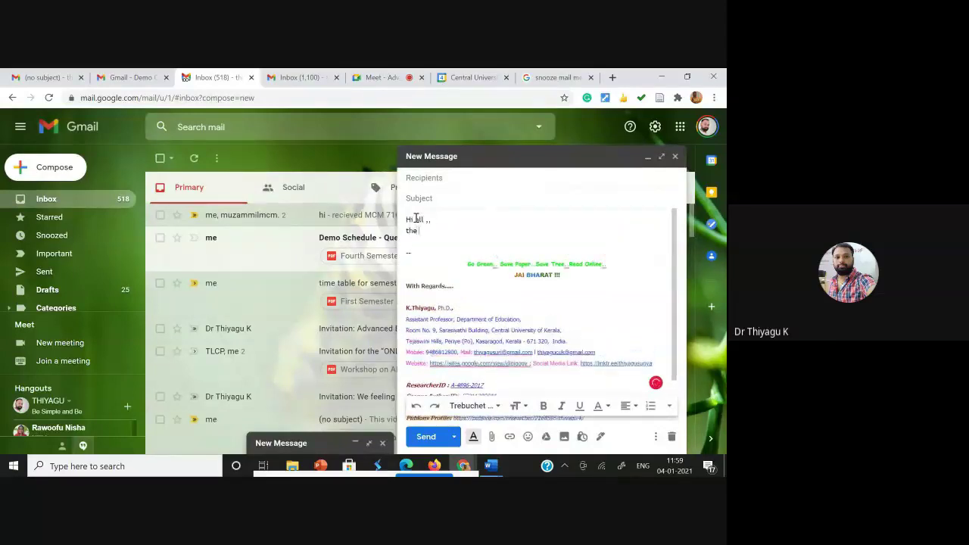
key(BackSpace)
key(BackSpace)
key(BackSpace)
Set subject 'Signature demo', paste the recipient list, add a suggested contact, and send
click(430, 201)
text(Signature demo)
click(439, 181)
key(ctrl+v)
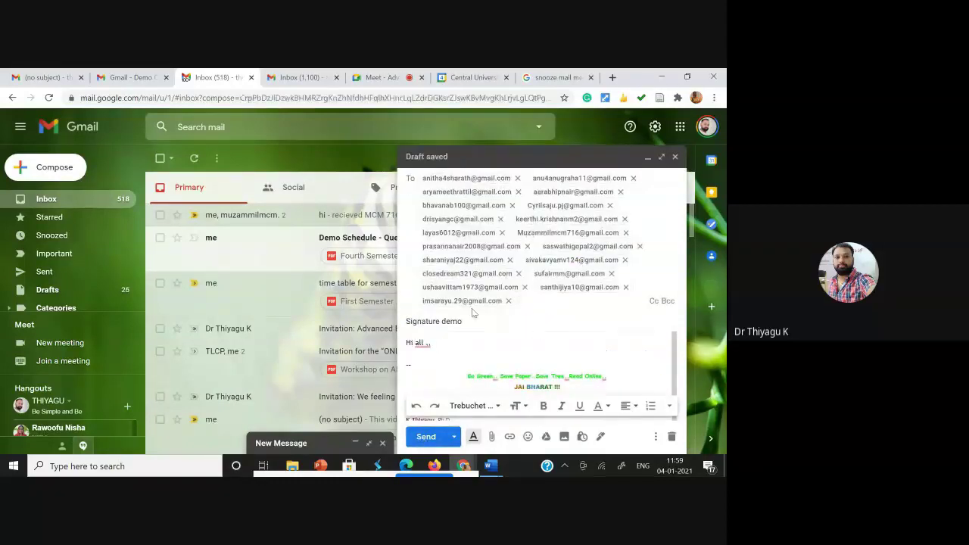
text(thiy)
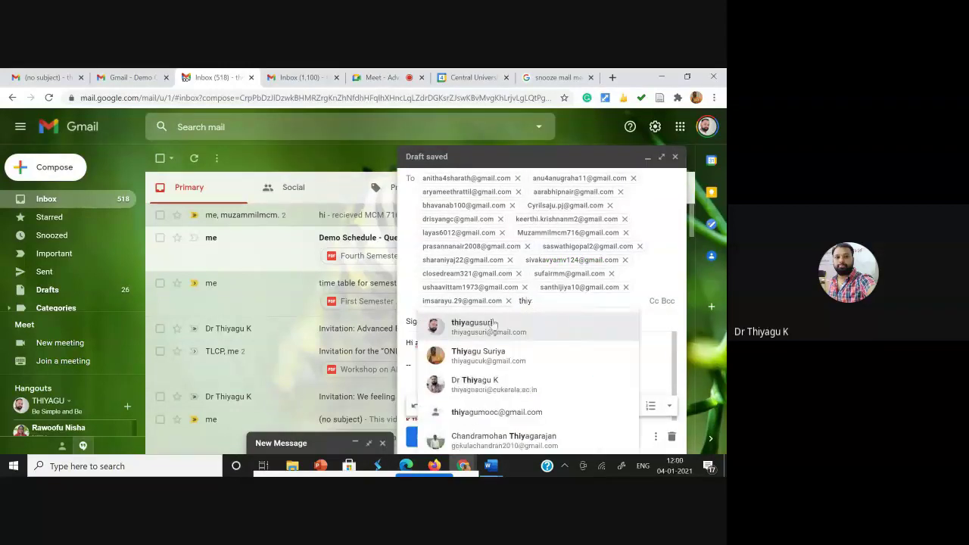
click(478, 354)
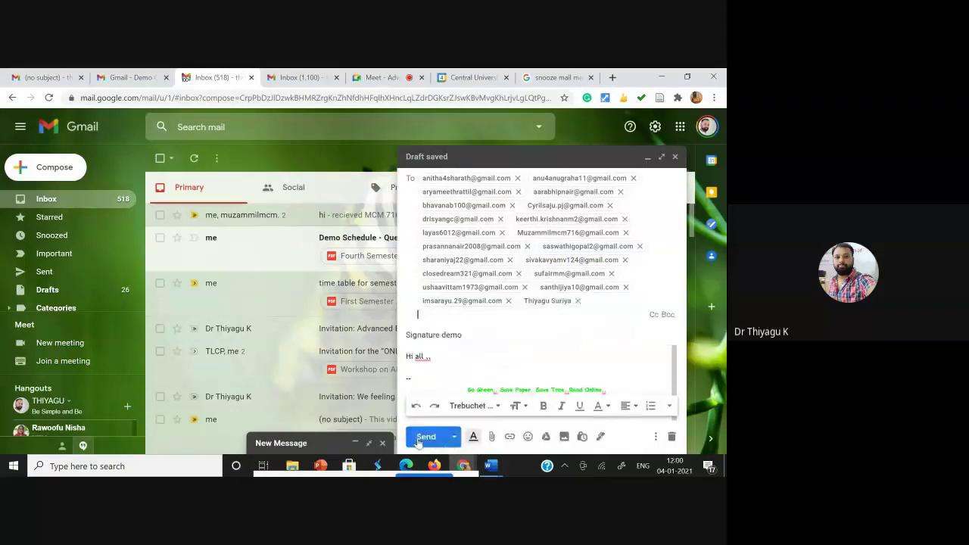
click(425, 437)
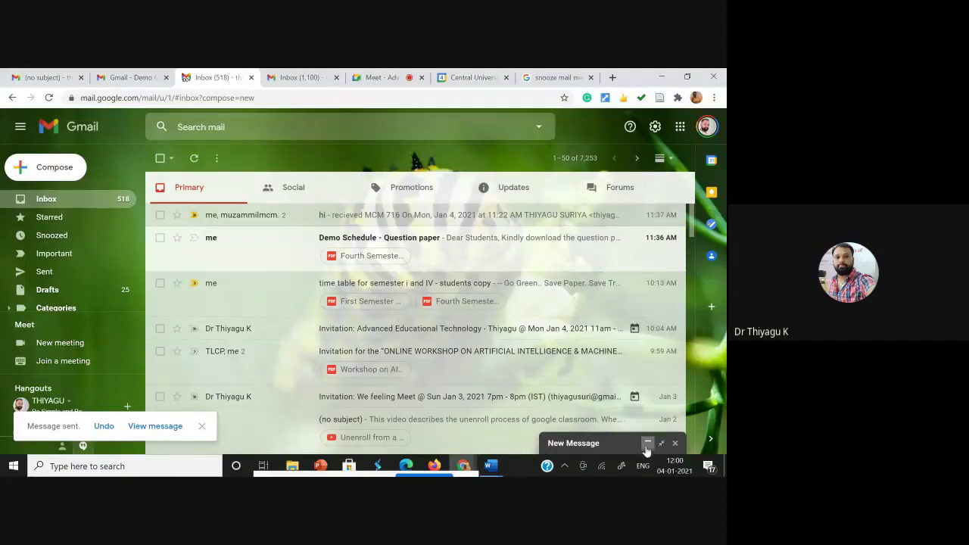
Start a new message, expand it to full size, and browse the signature choices
click(47, 175)
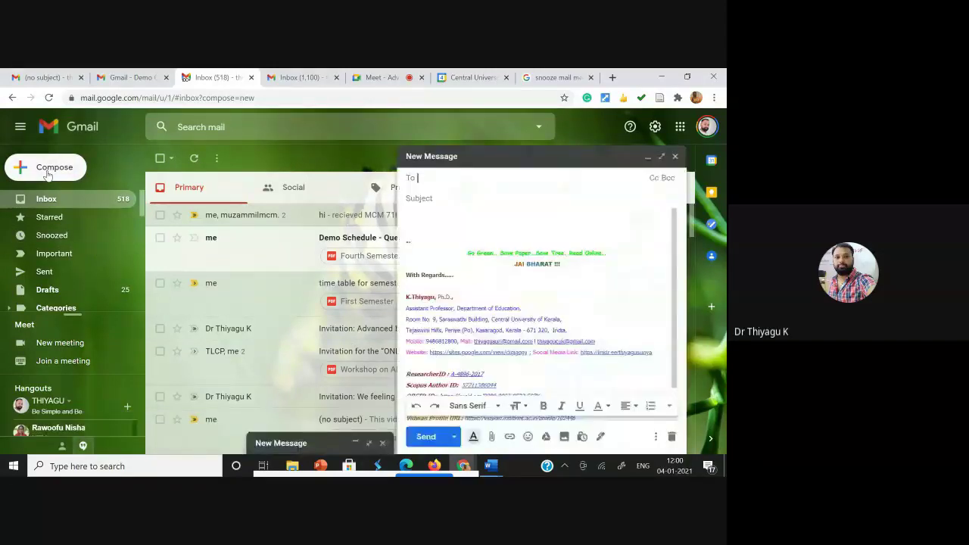
click(661, 158)
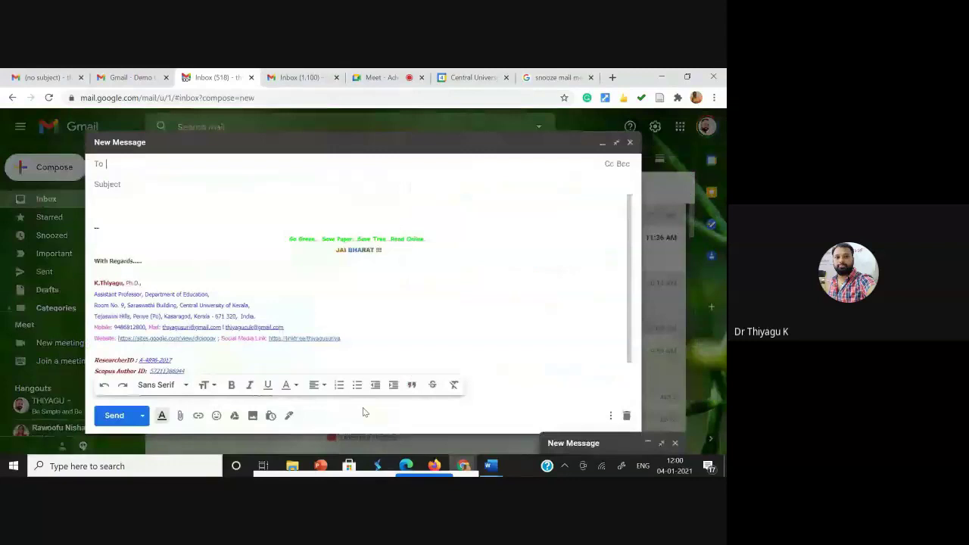
click(287, 421)
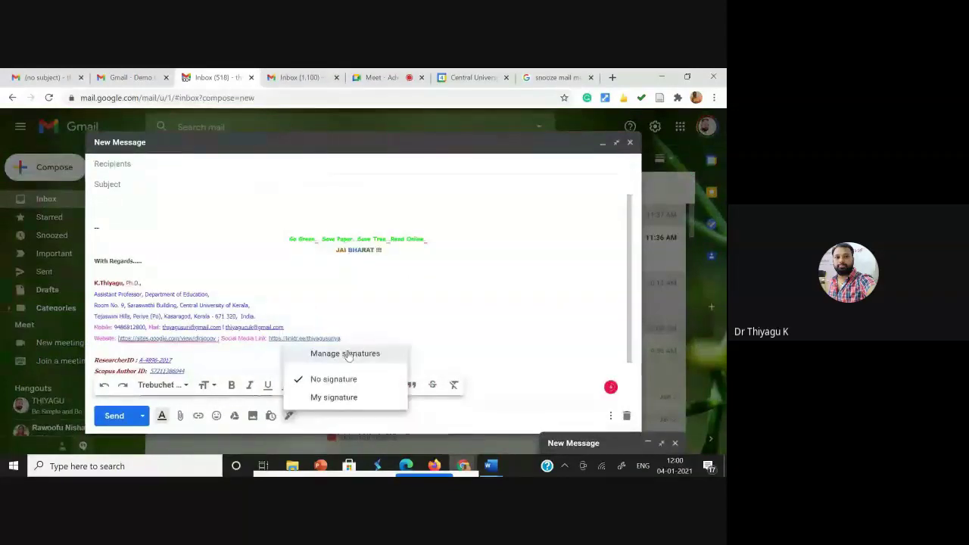
click(333, 379)
click(288, 415)
click(313, 397)
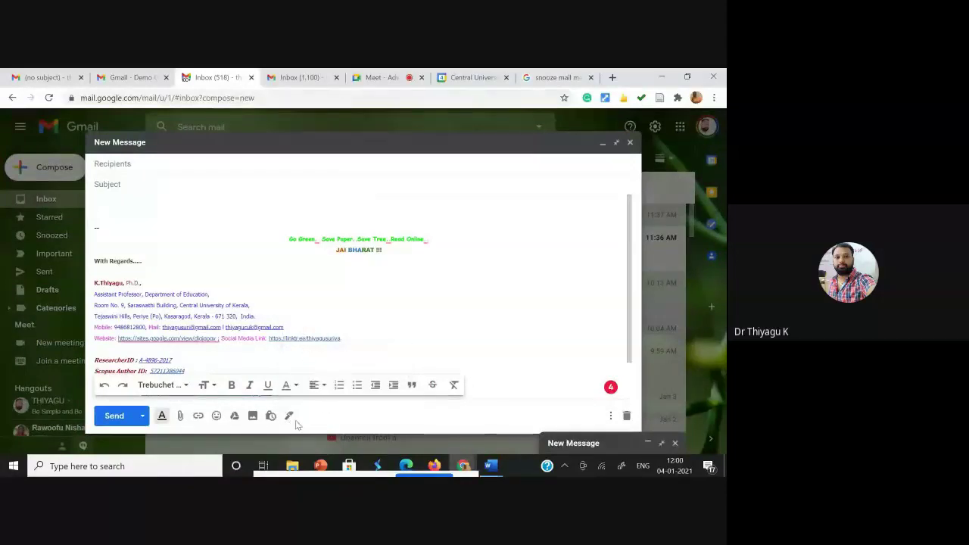
Switch the message to No signature, then insert My signature
click(288, 416)
click(322, 379)
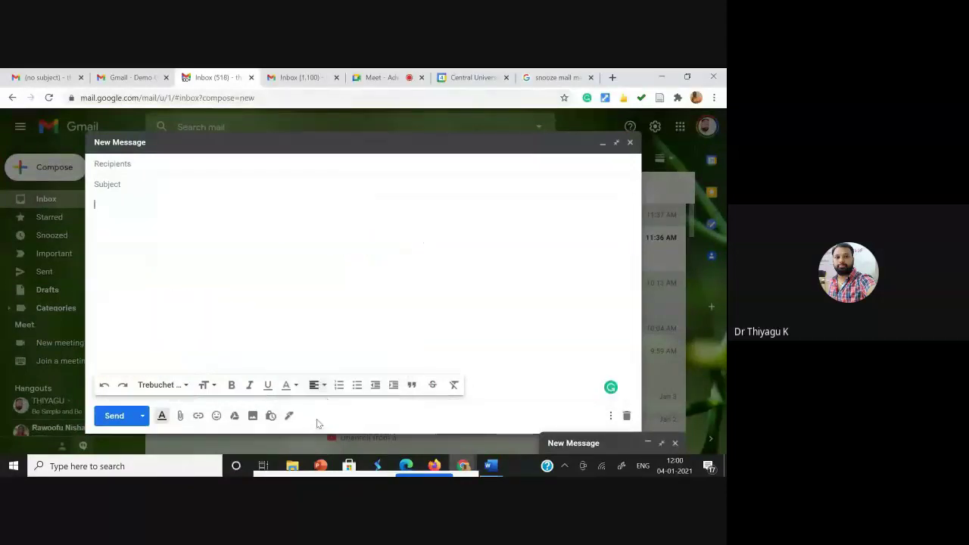
click(289, 415)
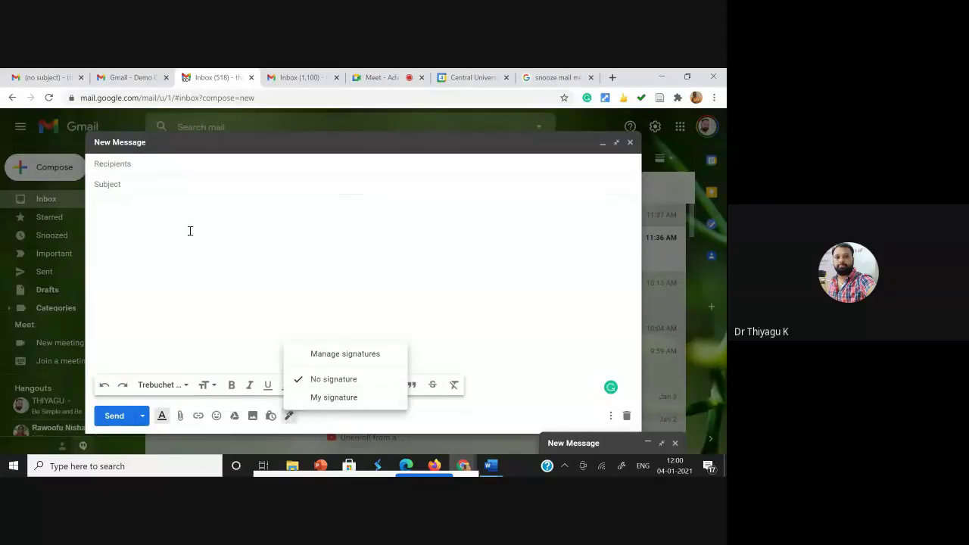
click(325, 397)
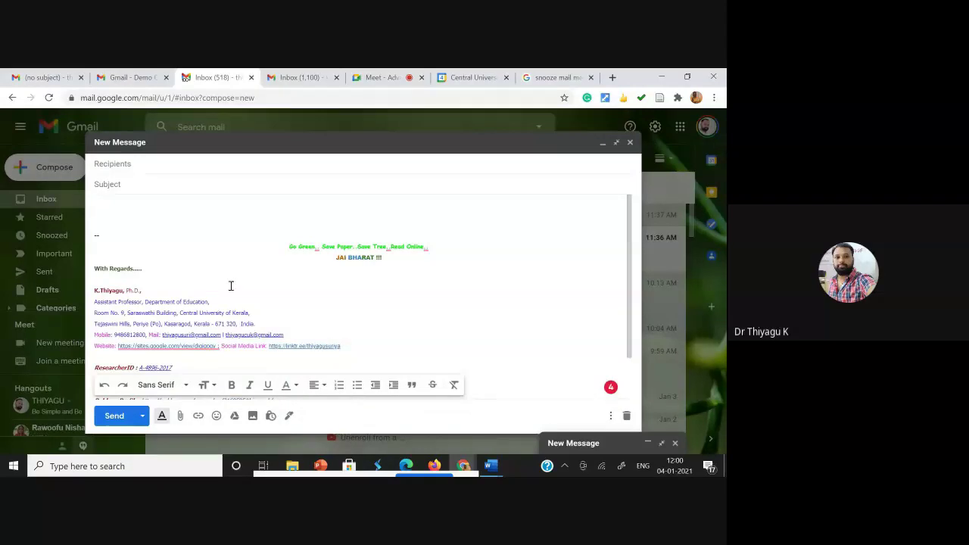
Remove the signature once more, restore My signature, and close the expanded window
click(290, 417)
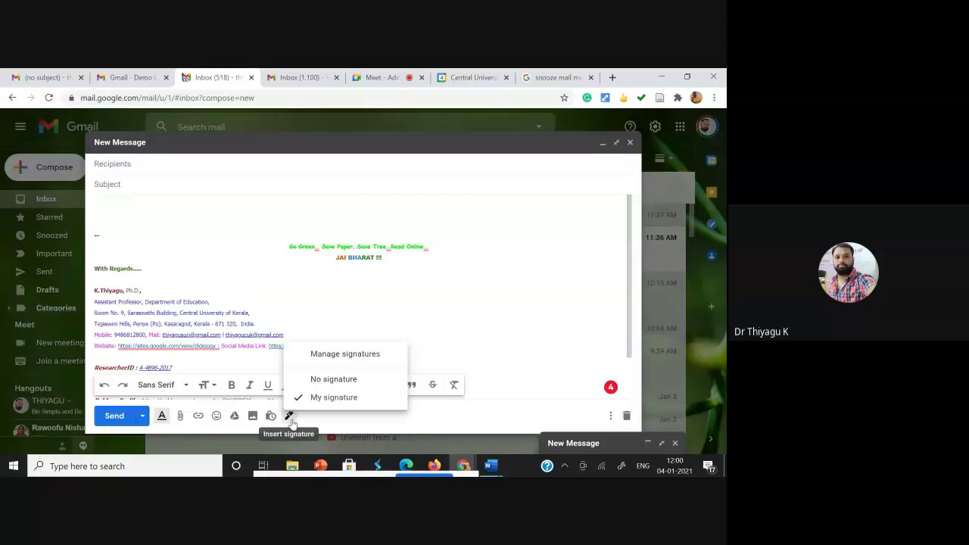
click(321, 380)
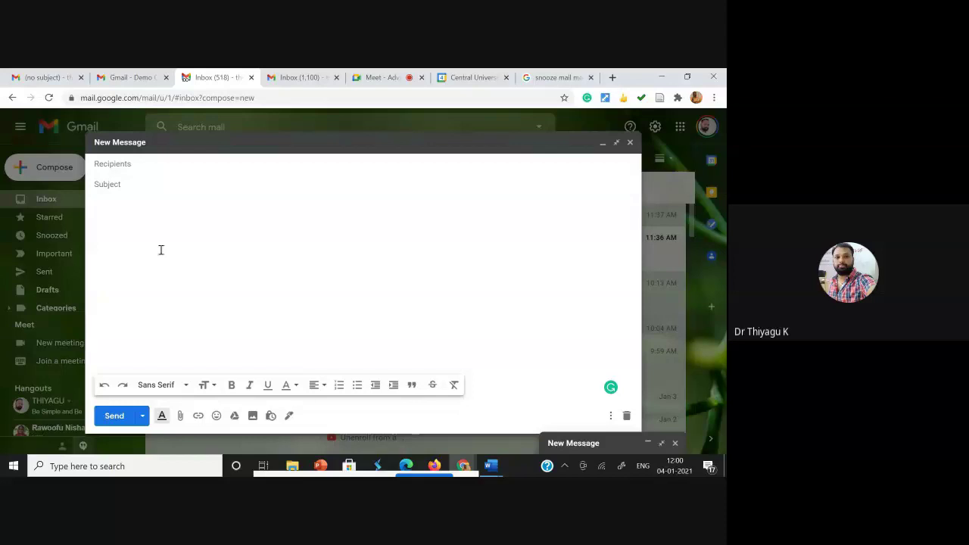
click(289, 418)
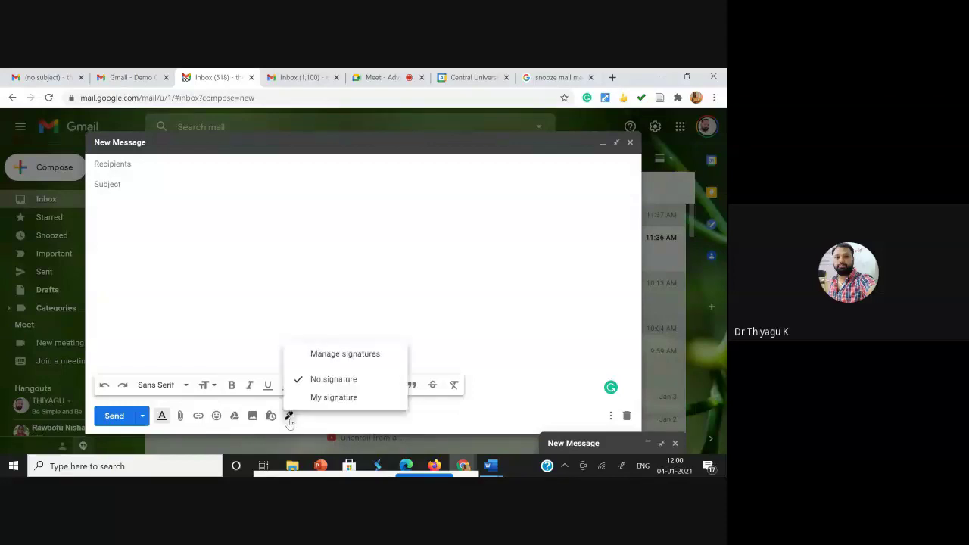
click(334, 398)
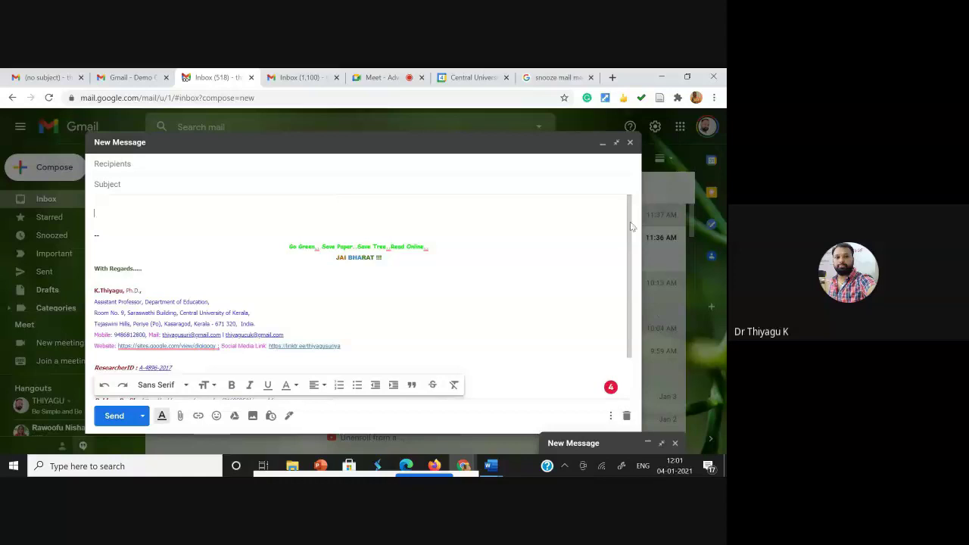
click(629, 144)
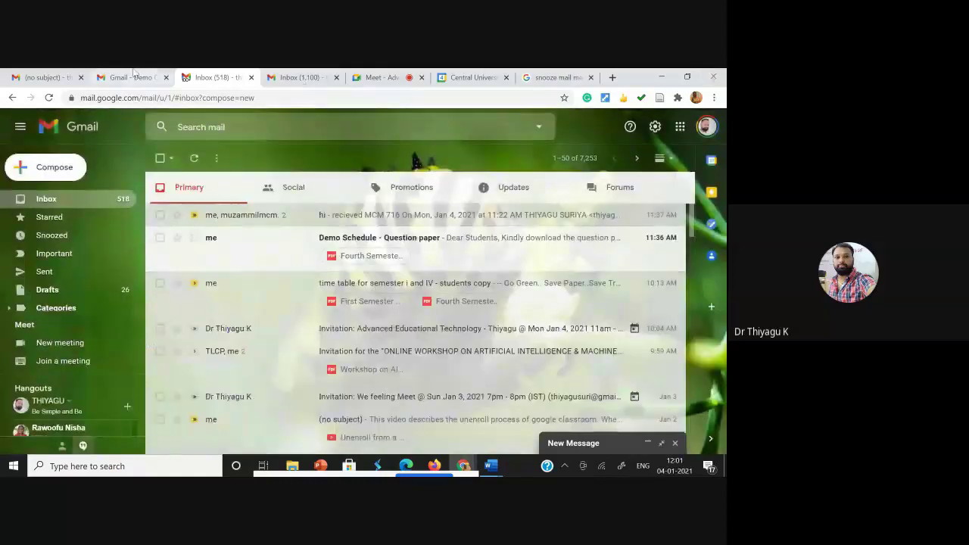
Discard the minimized new message, reload the inbox list, and bring up Quick settings
click(674, 443)
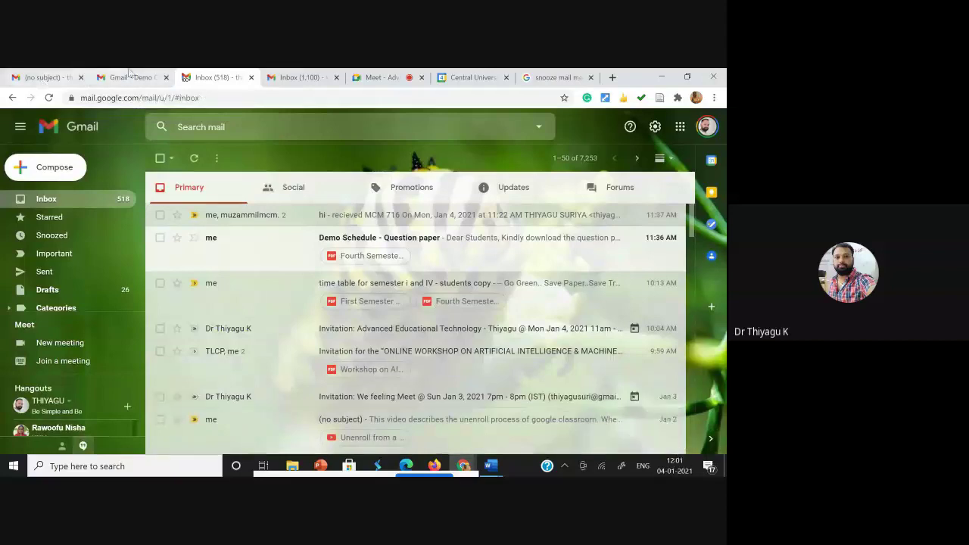
click(48, 196)
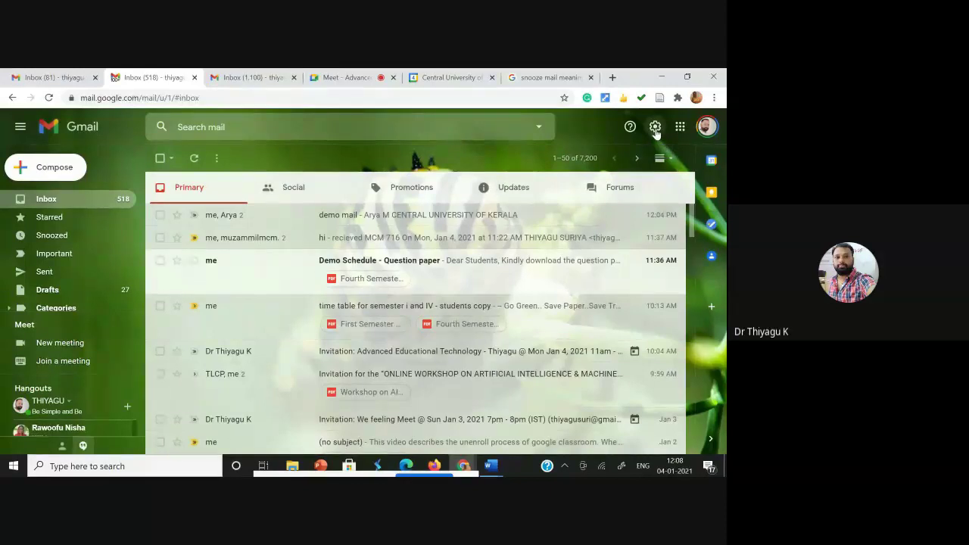
click(656, 128)
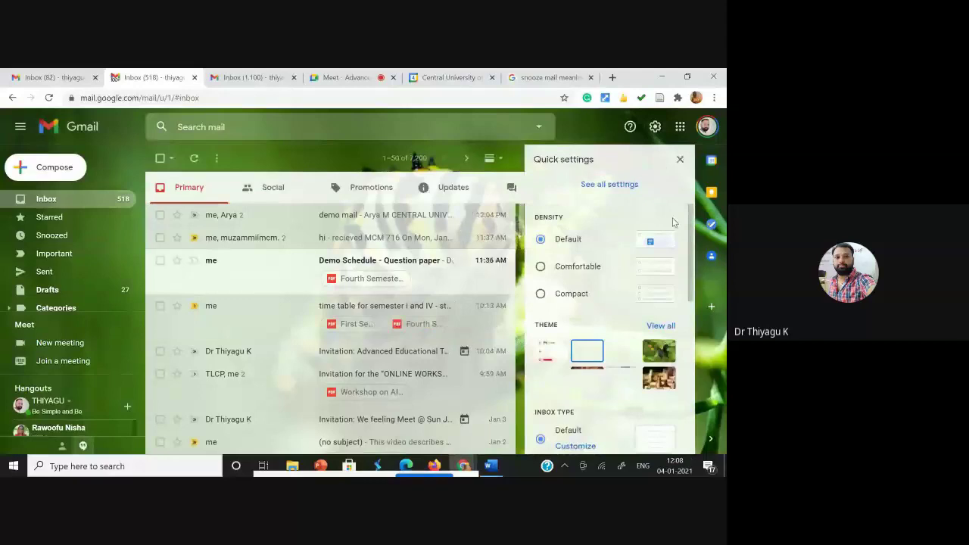
Scroll through the Quick settings options and open the full theme gallery
scroll(674, 227, down, 1)
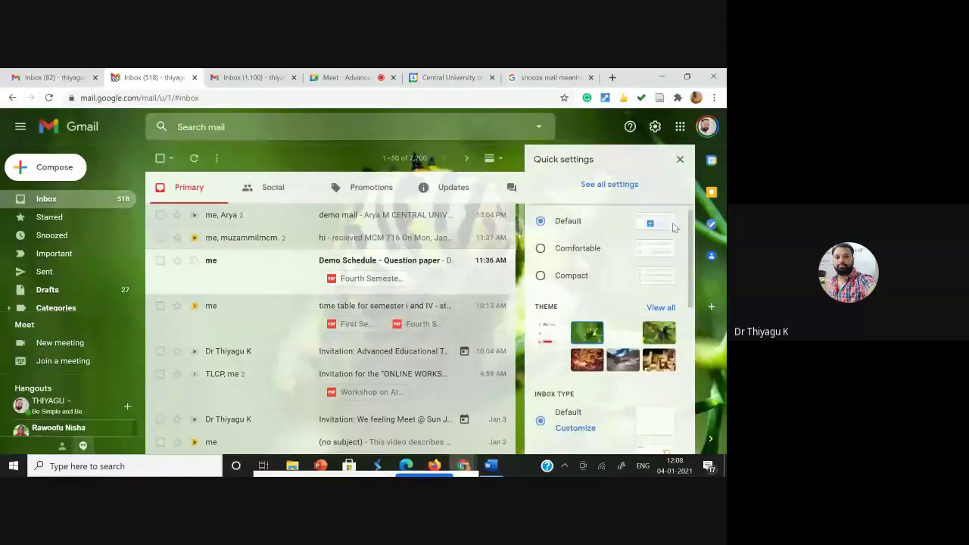
scroll(674, 231, down, 1)
scroll(676, 232, down, 1)
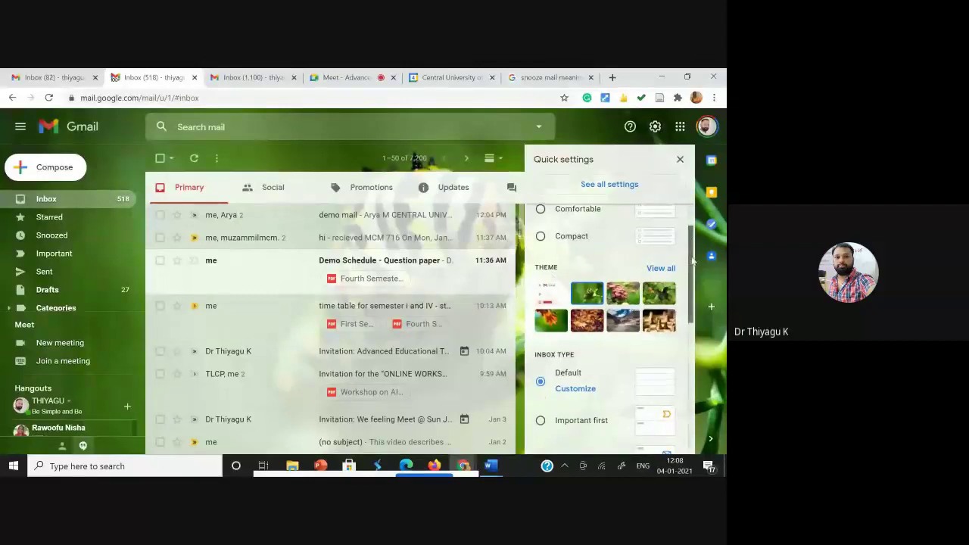
scroll(691, 252, down, 5)
drag(700, 373, 698, 223)
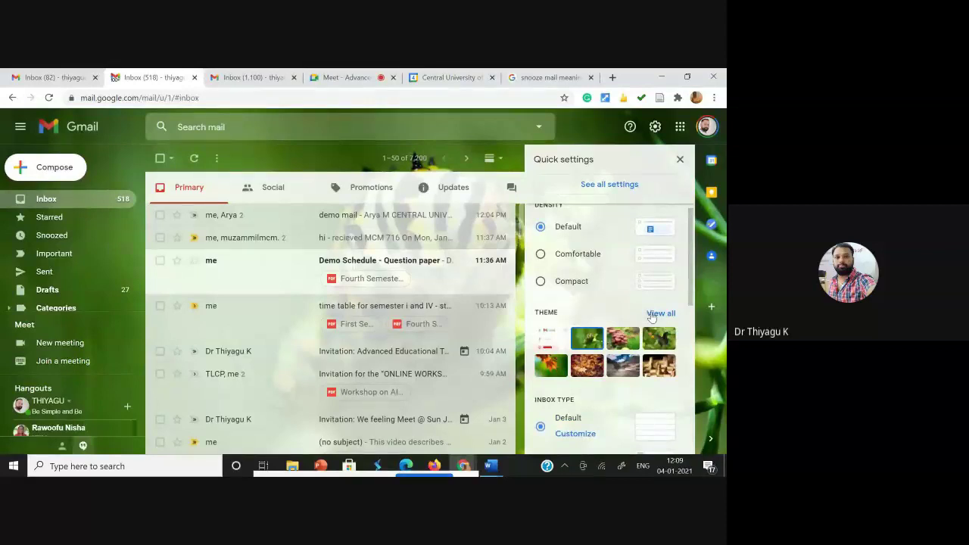
click(659, 313)
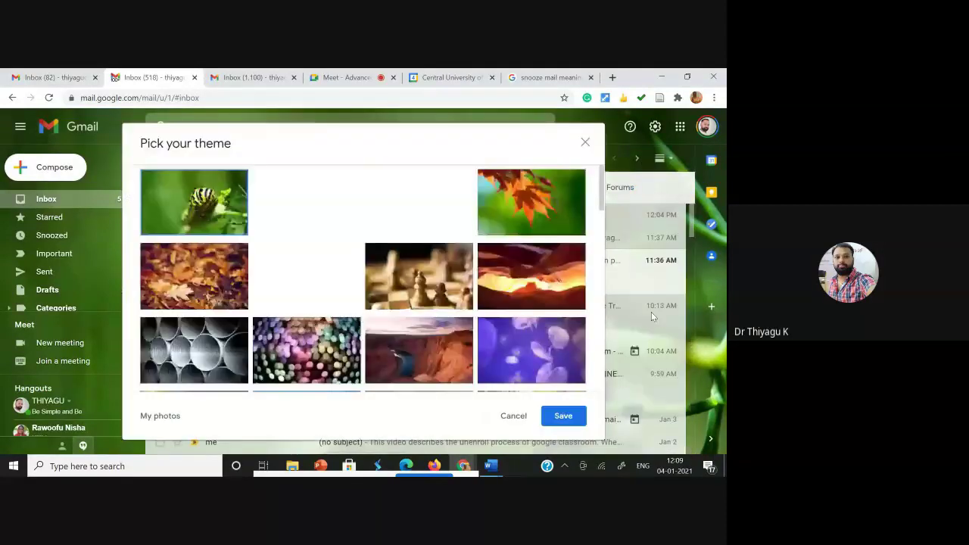
Browse the theme gallery, then select the coffee-cup desk photo from My photos' October 23, 2020 album
scroll(474, 240, down, 4)
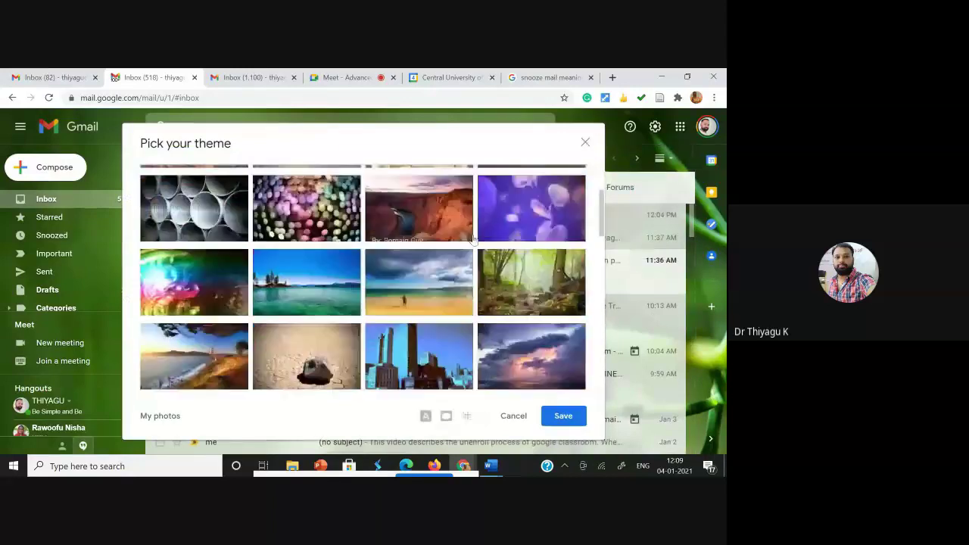
scroll(474, 240, down, 4)
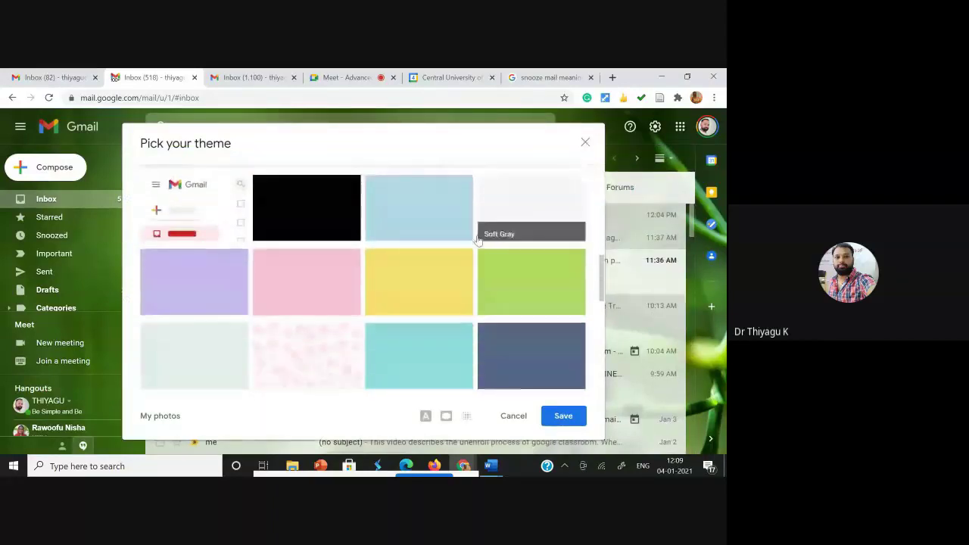
scroll(477, 240, down, 1)
scroll(479, 242, up, 4)
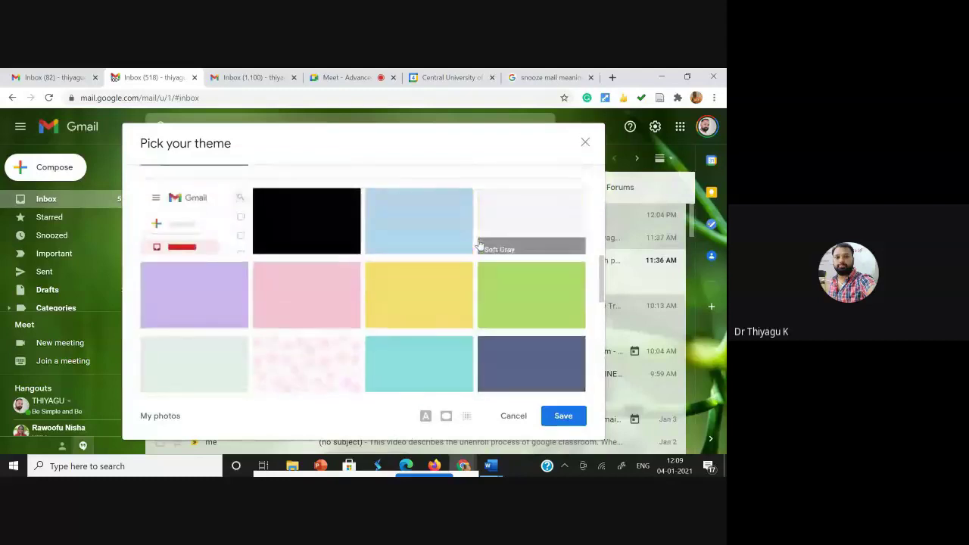
scroll(480, 242, up, 2)
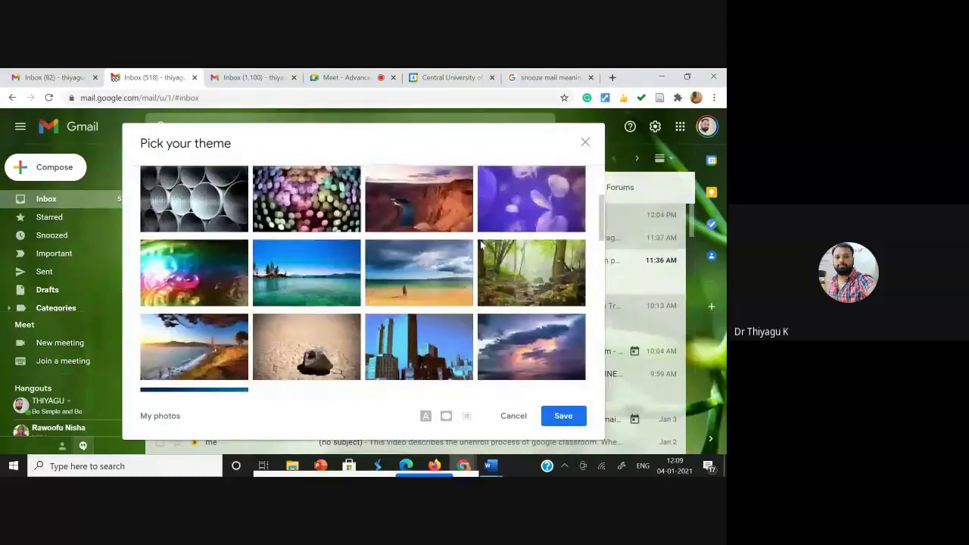
scroll(480, 242, up, 2)
scroll(481, 243, down, 5)
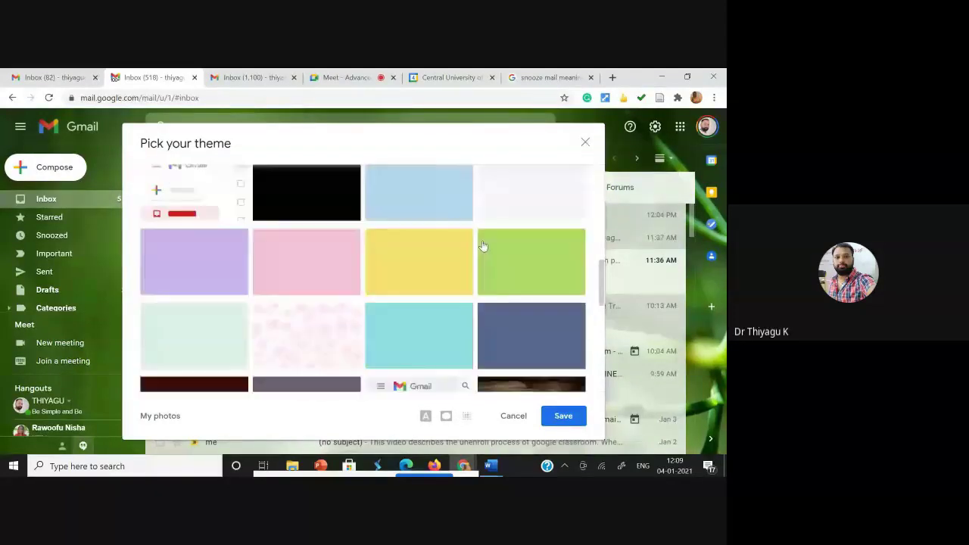
scroll(482, 245, down, 8)
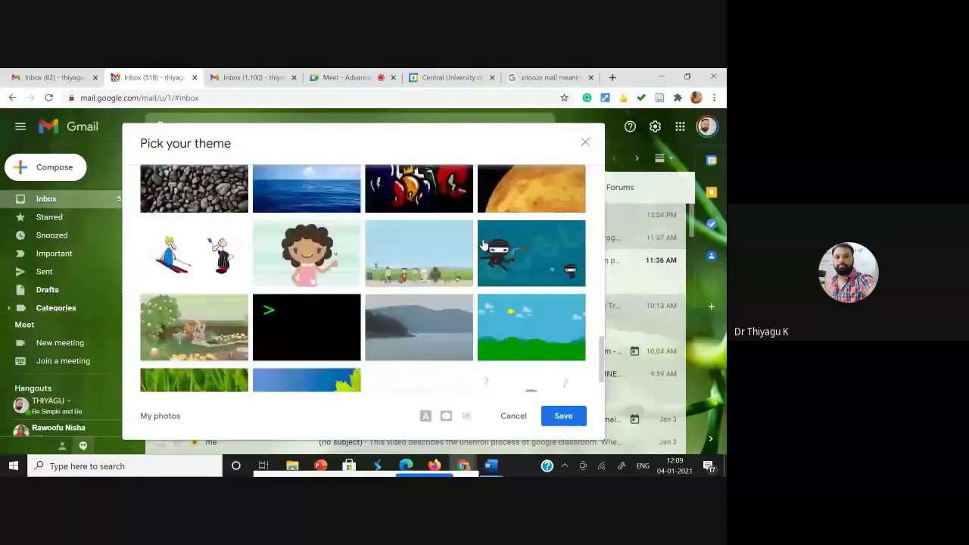
click(154, 419)
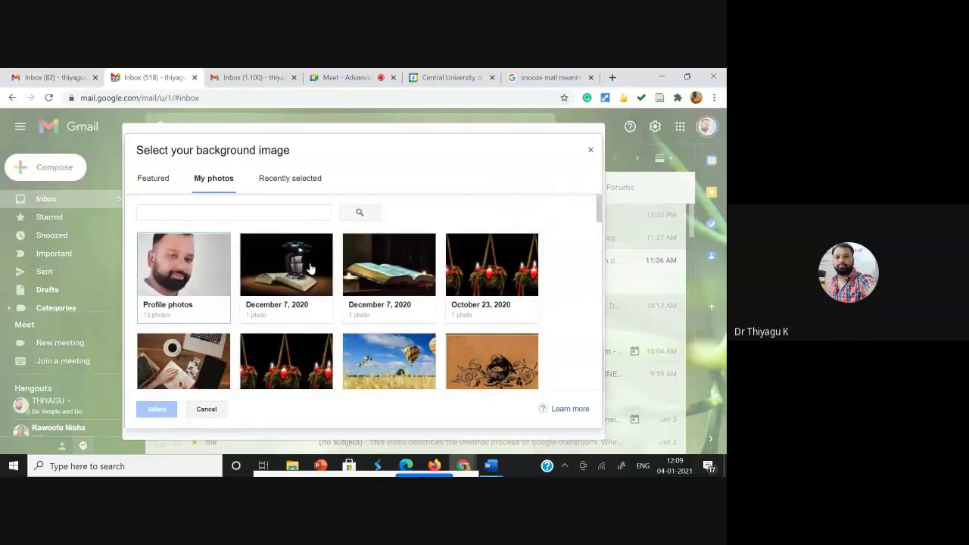
click(217, 370)
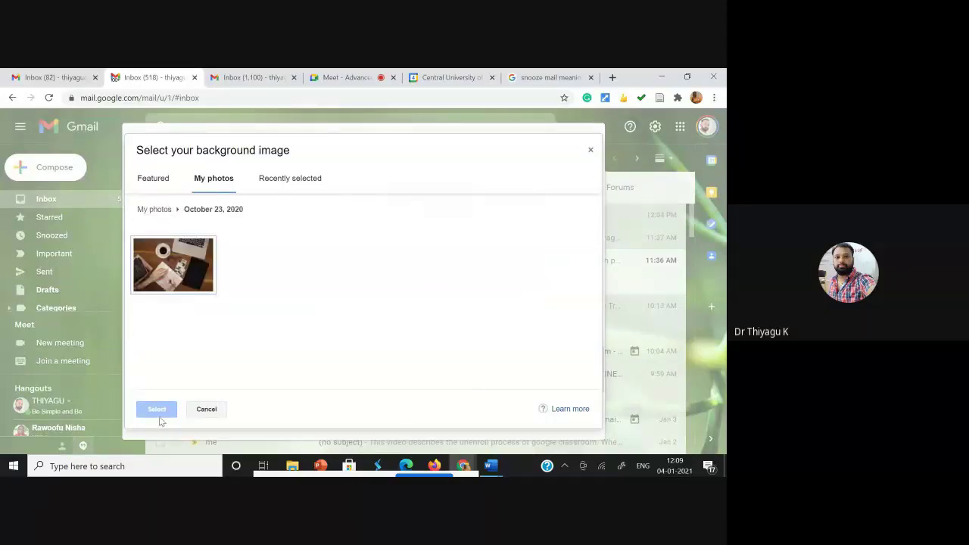
click(191, 277)
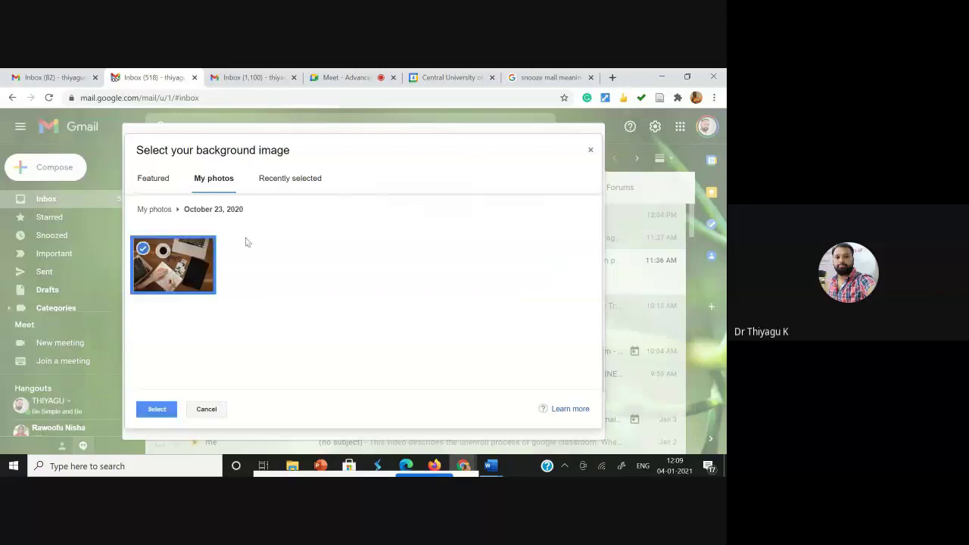
click(160, 411)
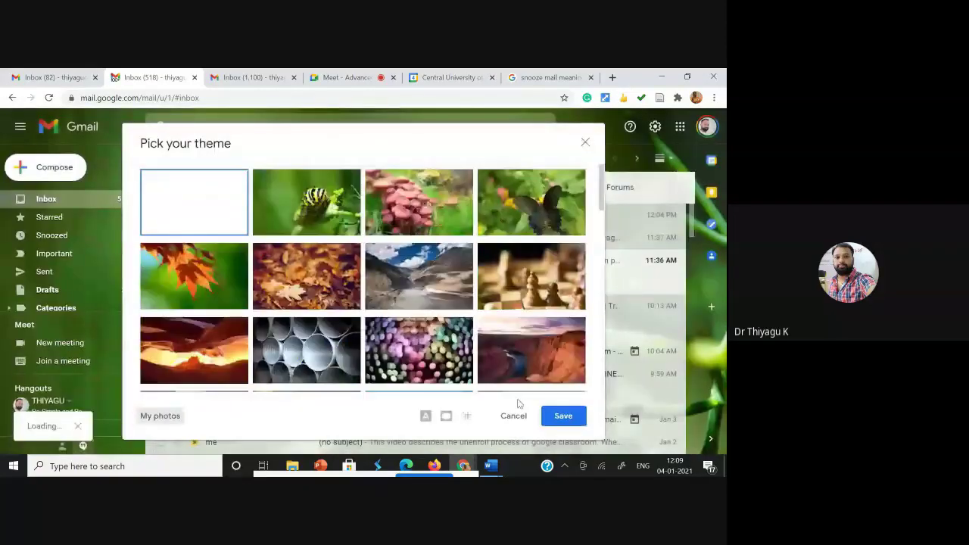
Save the coffee-cup desk photo theme and check the sort choices without changing order
click(563, 416)
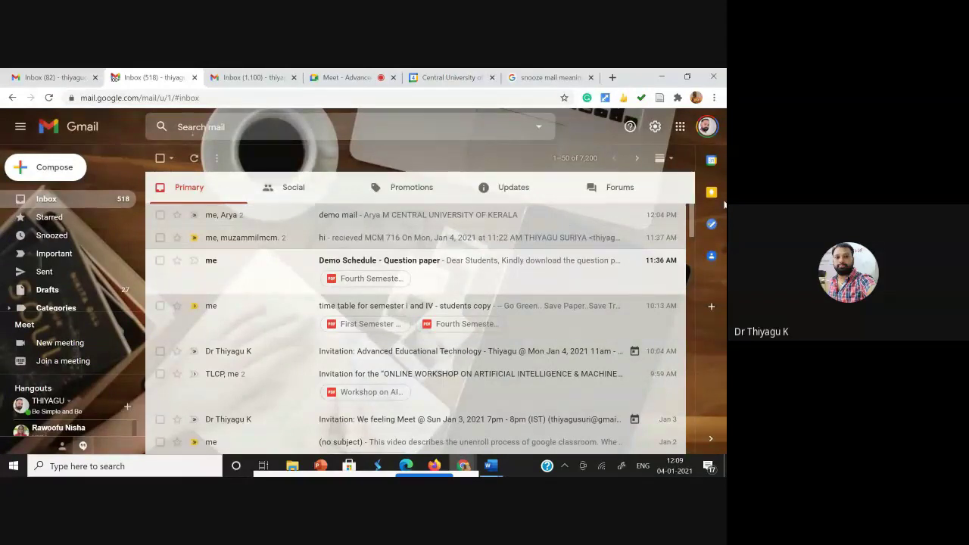
click(576, 158)
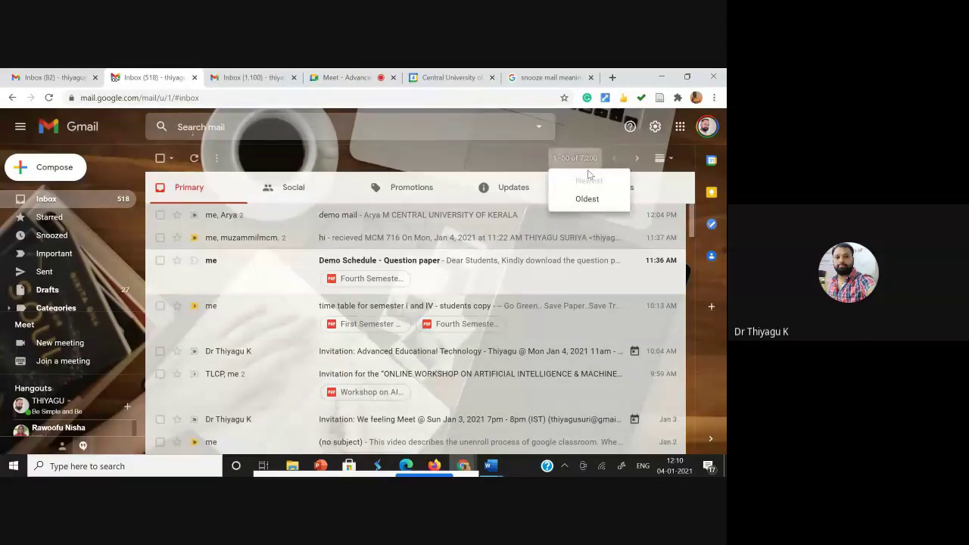
click(589, 176)
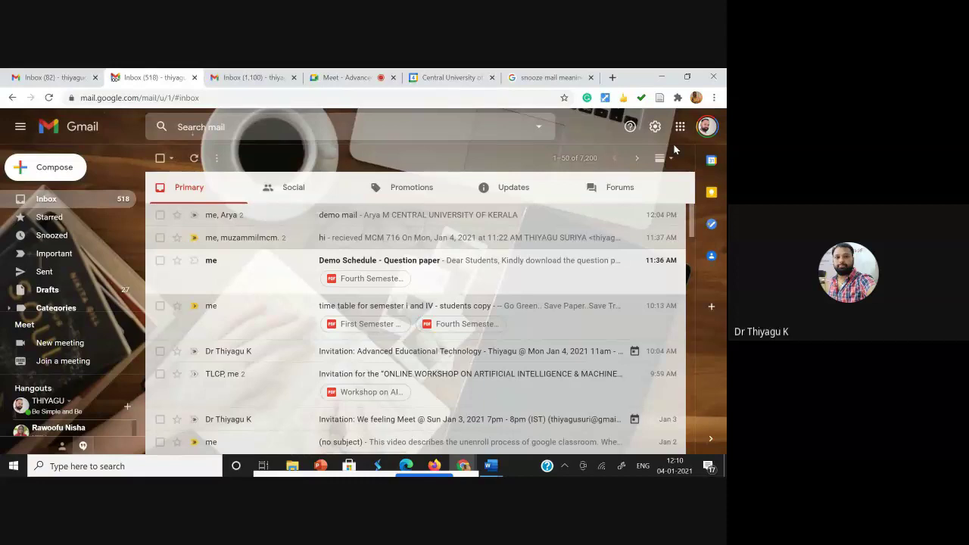
Glance at the Google apps grid, then reopen Quick settings
click(679, 128)
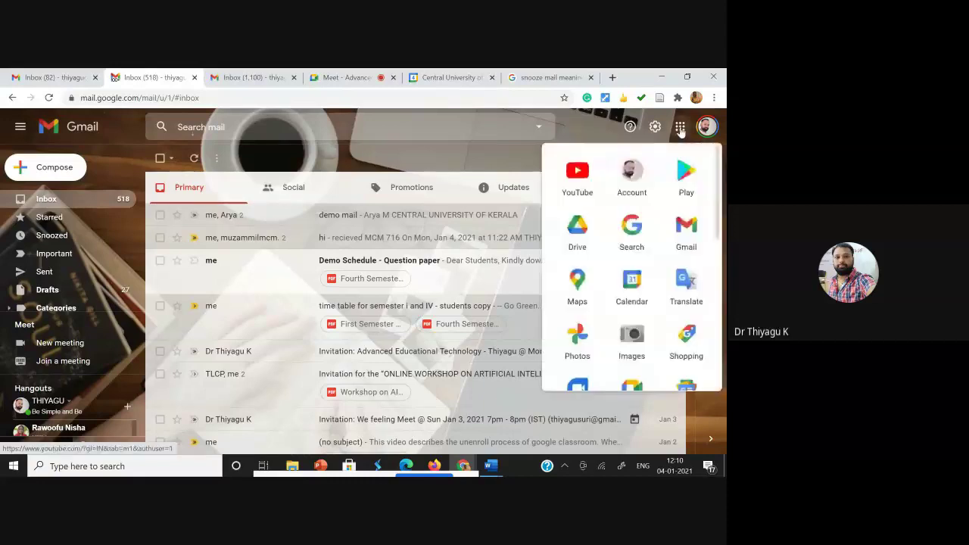
click(529, 141)
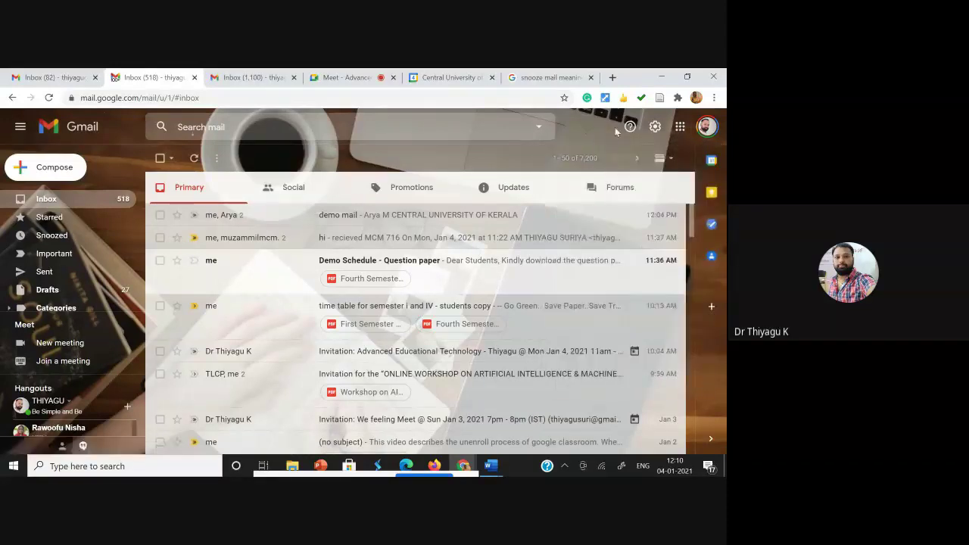
click(657, 128)
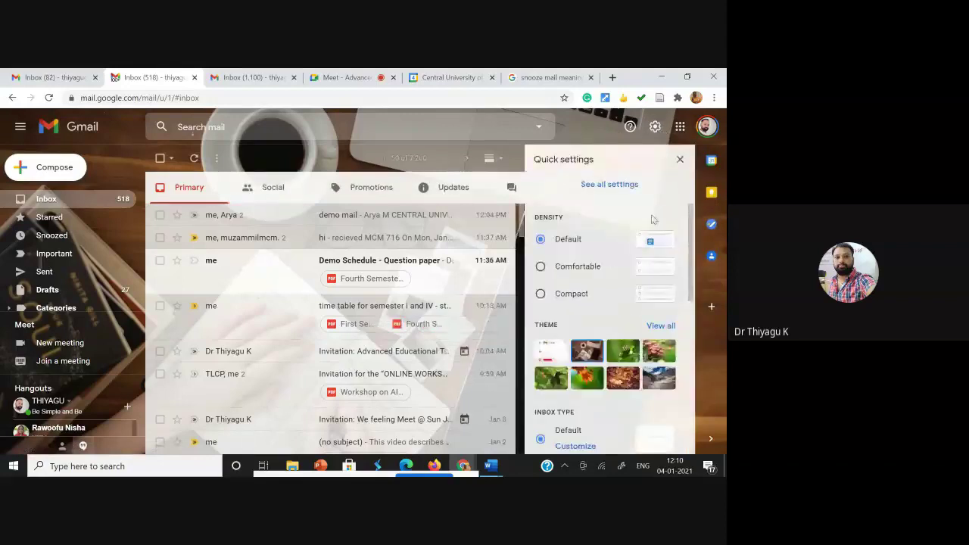
Pick the orange autumn-leaf photo in the theme gallery and save it as the background
scroll(613, 361, down, 1)
scroll(613, 361, down, 1)
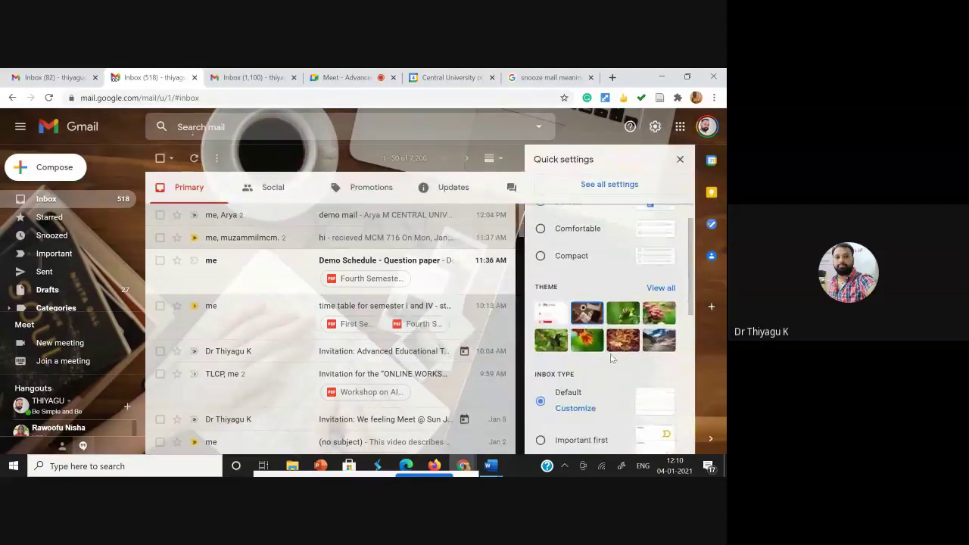
click(660, 287)
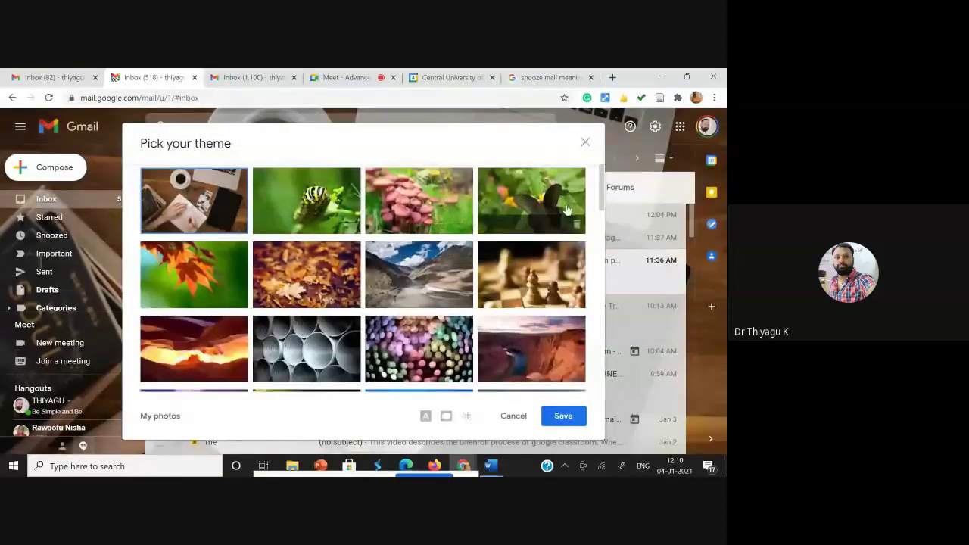
scroll(566, 210, down, 8)
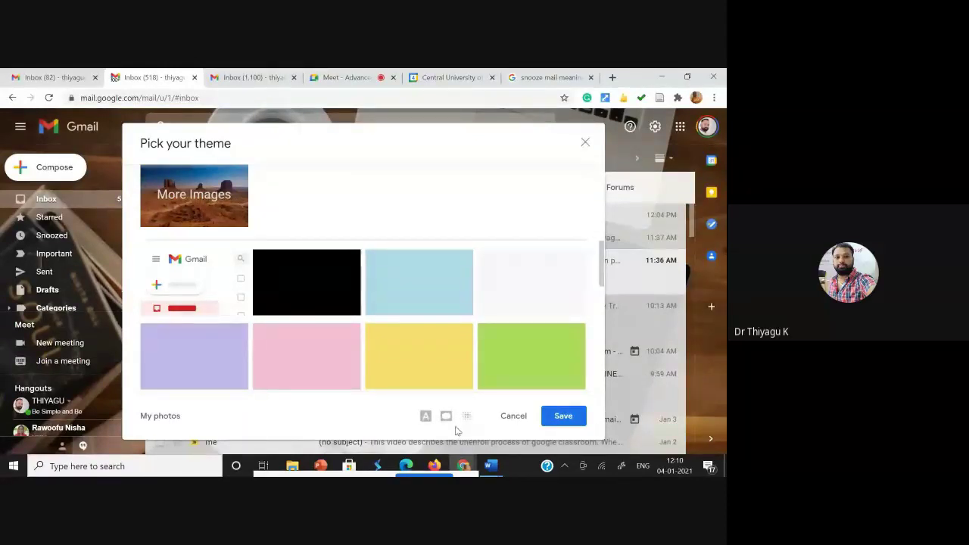
scroll(259, 257, up, 1)
scroll(259, 257, up, 5)
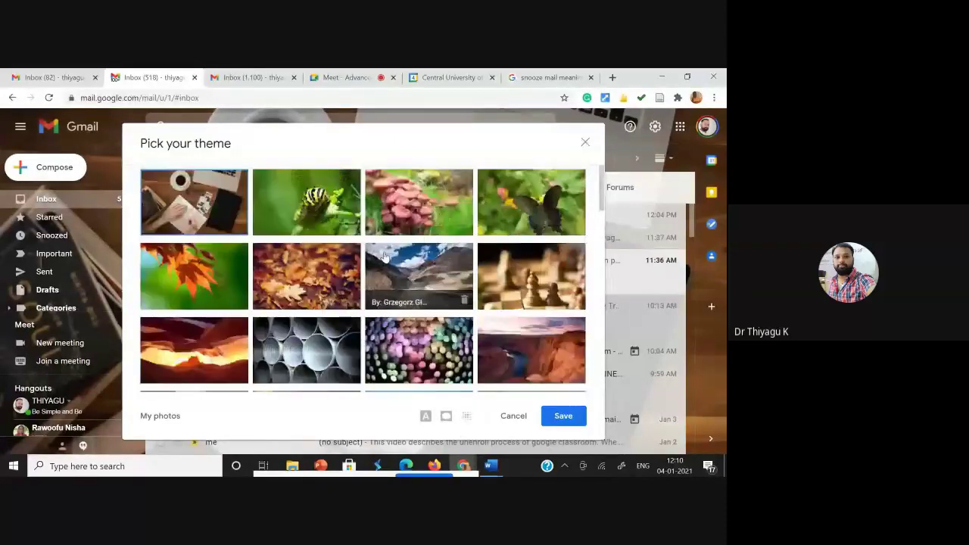
click(193, 267)
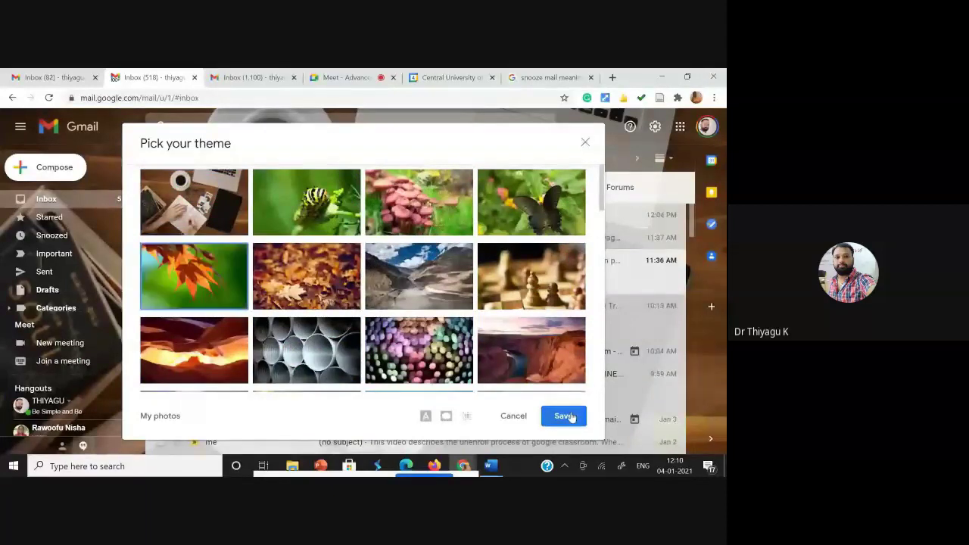
click(564, 416)
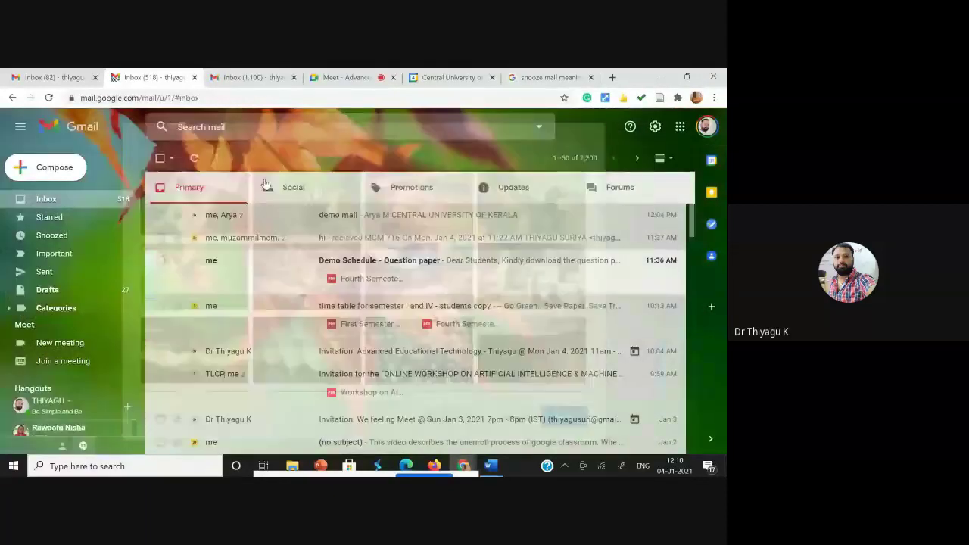
Zoom the page out and save the orange-leaf theme with a moderate, mid-slider blur
key(ctrl+minus)
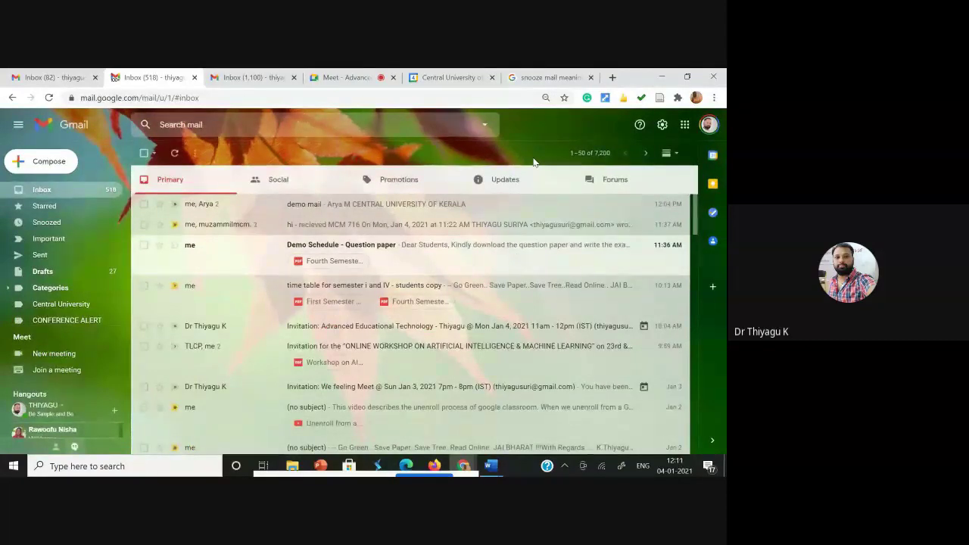
click(663, 125)
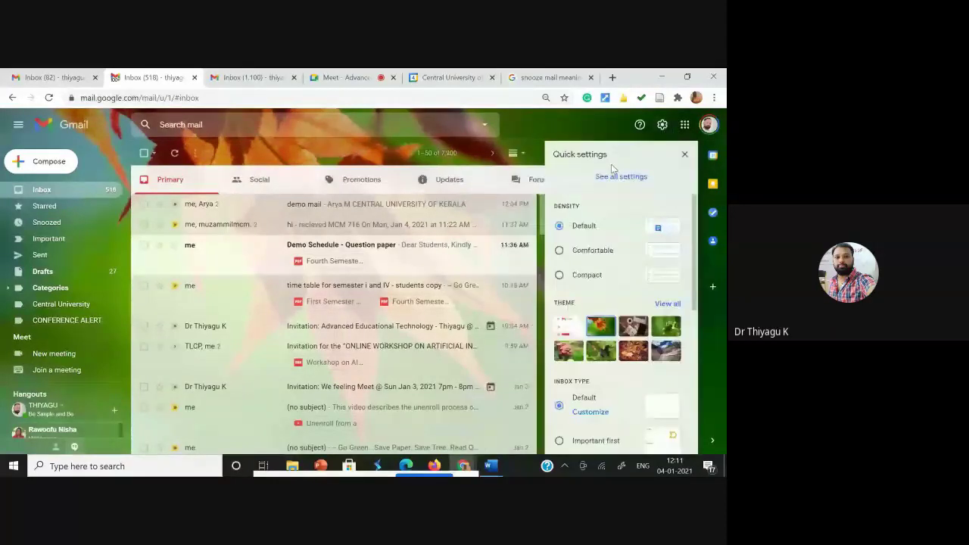
scroll(595, 215, down, 2)
scroll(595, 215, up, 1)
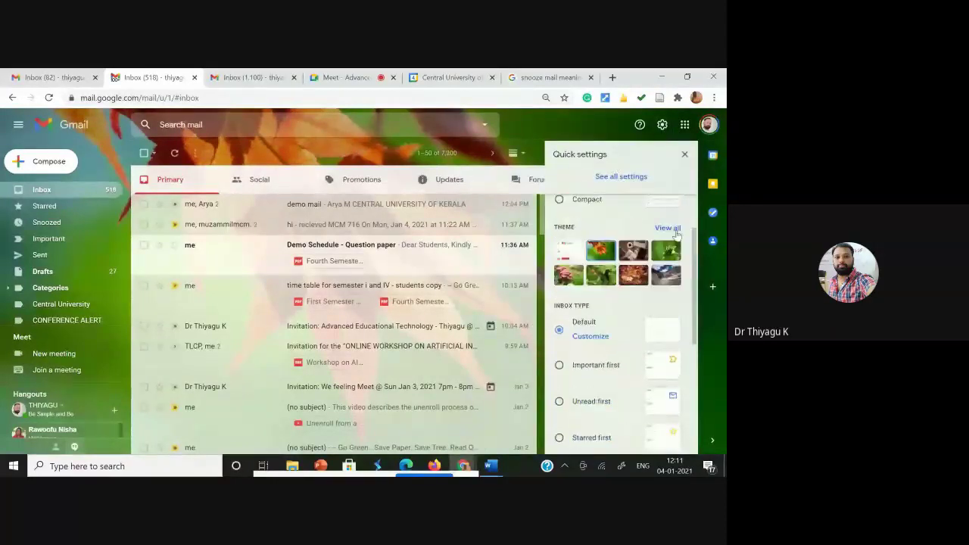
click(670, 227)
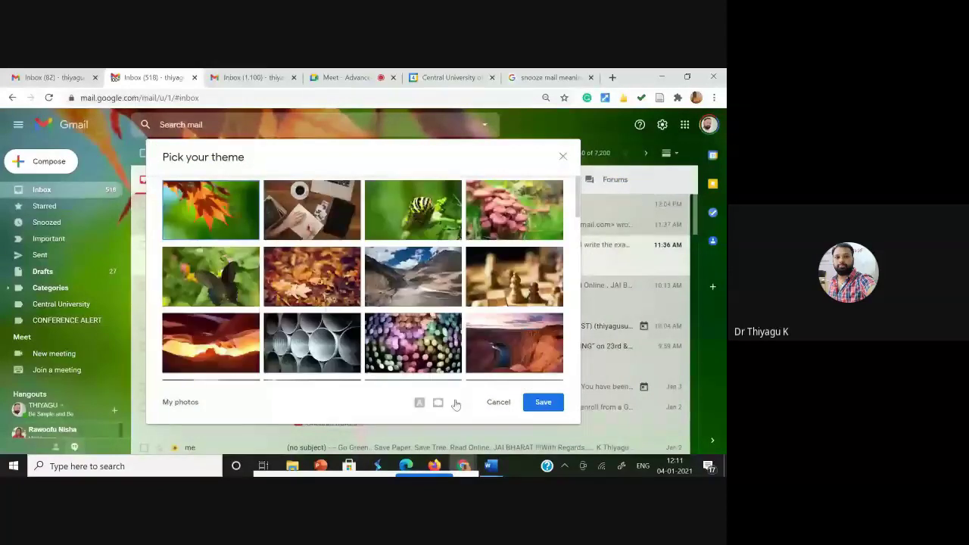
click(455, 402)
drag(426, 370, 454, 371)
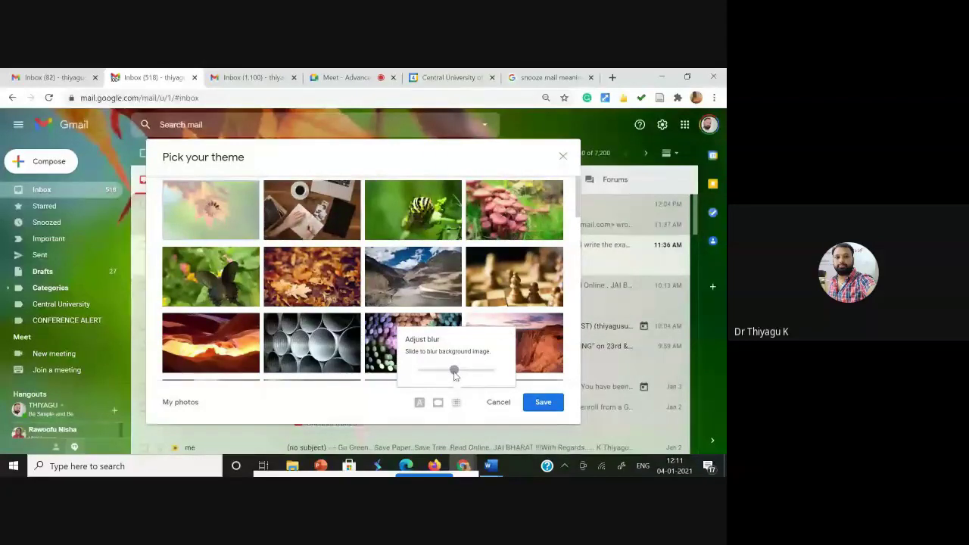
drag(454, 372, 466, 373)
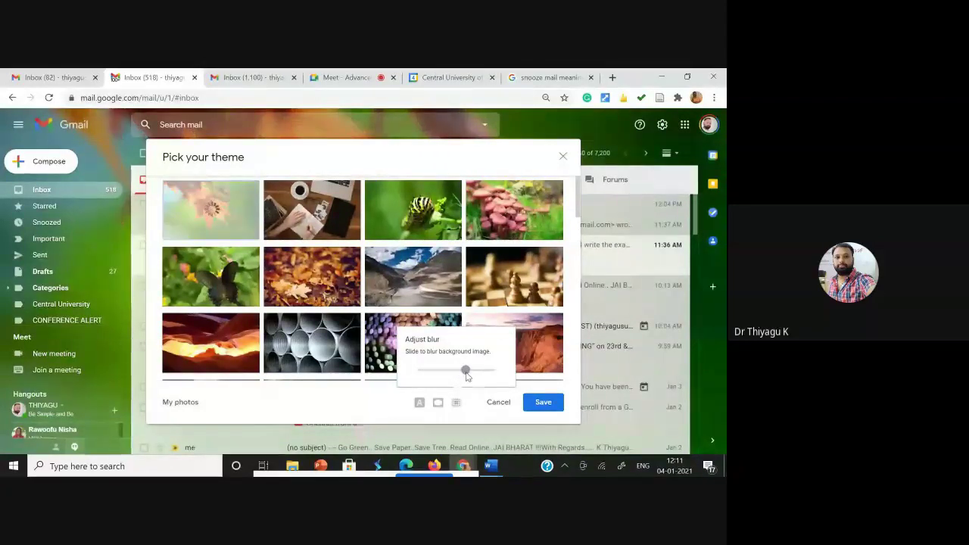
click(547, 402)
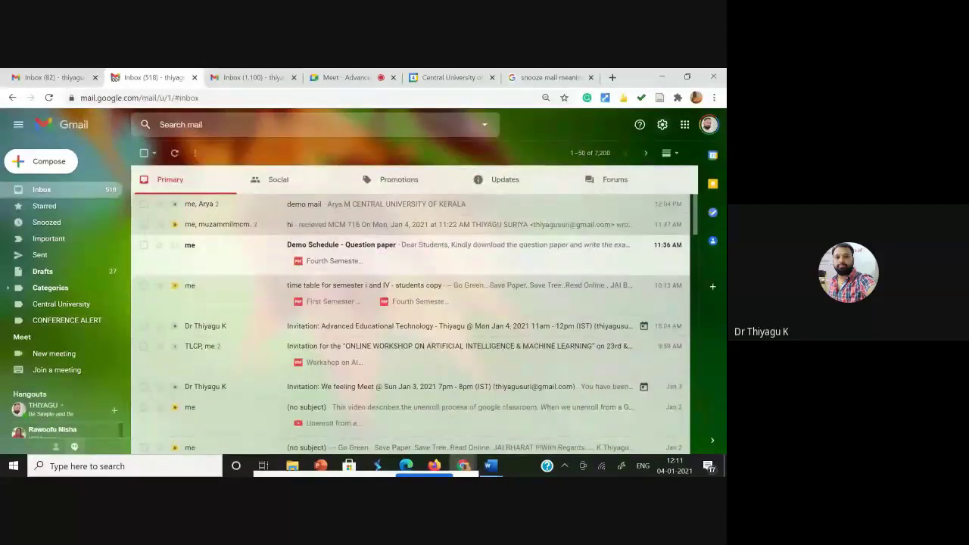
Open the full theme gallery from Quick settings and scroll down to its photo options
click(663, 126)
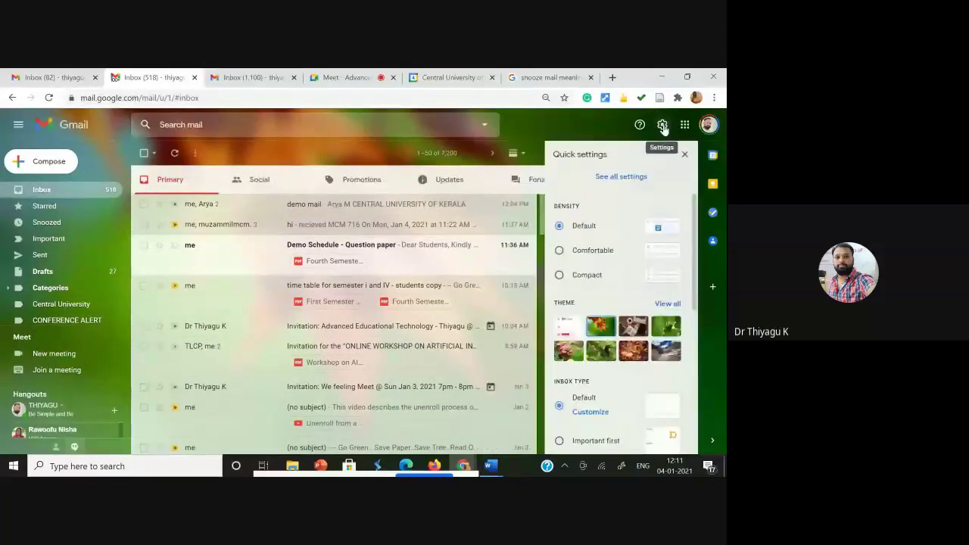
click(664, 305)
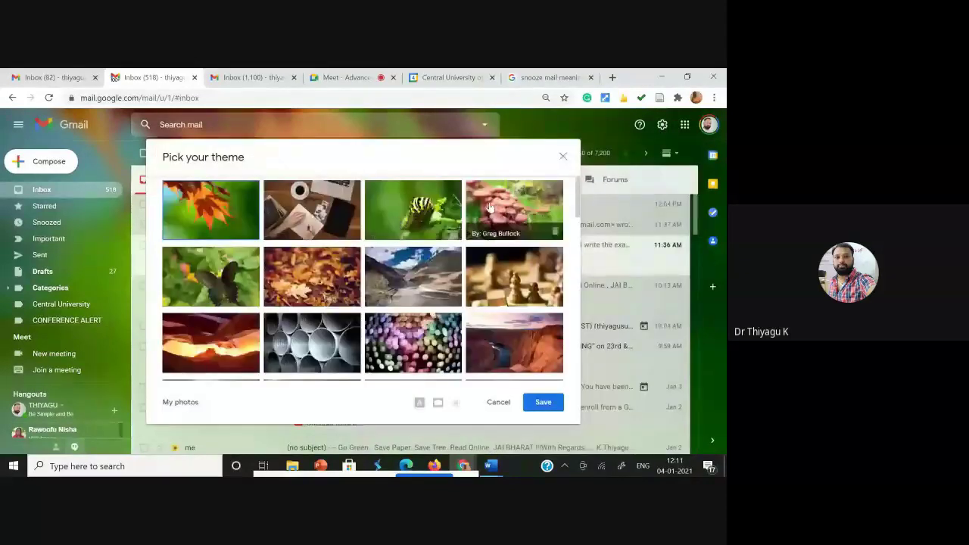
scroll(490, 227, down, 1)
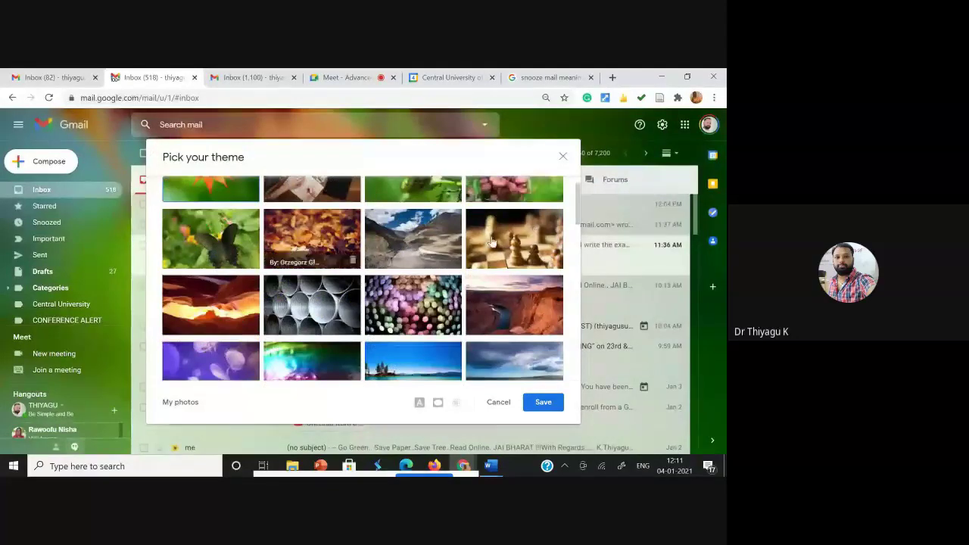
scroll(500, 242, down, 2)
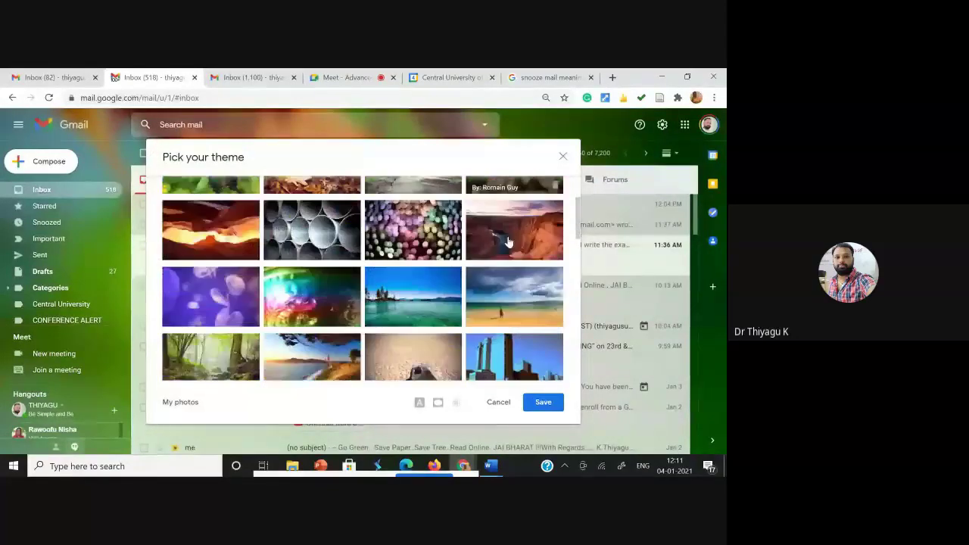
scroll(508, 242, down, 3)
scroll(370, 252, down, 2)
scroll(501, 303, down, 5)
scroll(504, 302, down, 1)
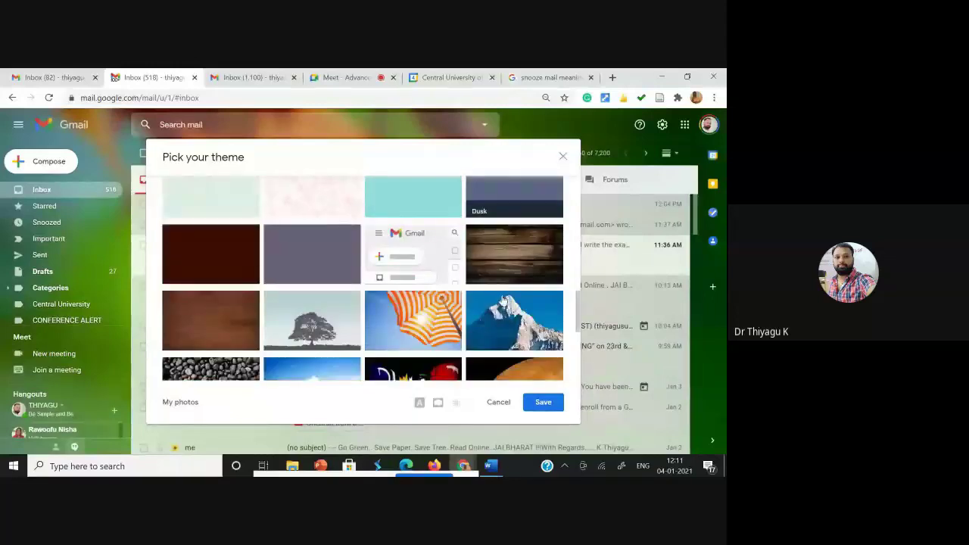
scroll(504, 301, down, 5)
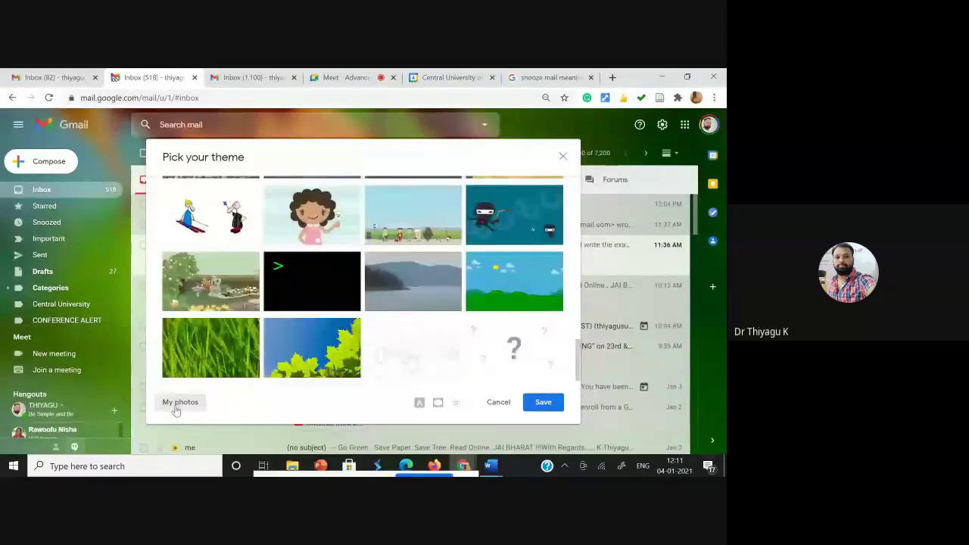
Choose the open-book photo from My photos' October 23, 2020 album and save it as the theme
click(179, 402)
scroll(383, 289, down, 2)
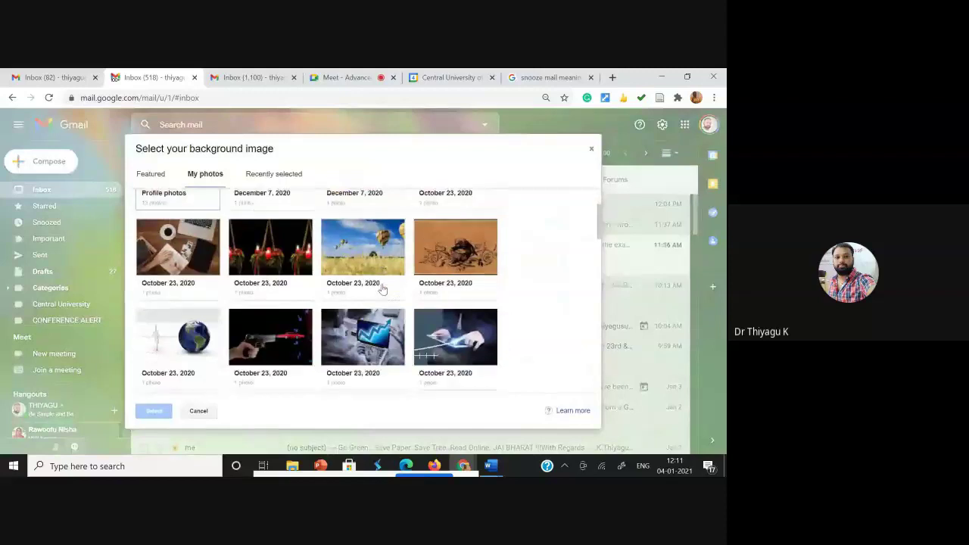
scroll(382, 288, down, 2)
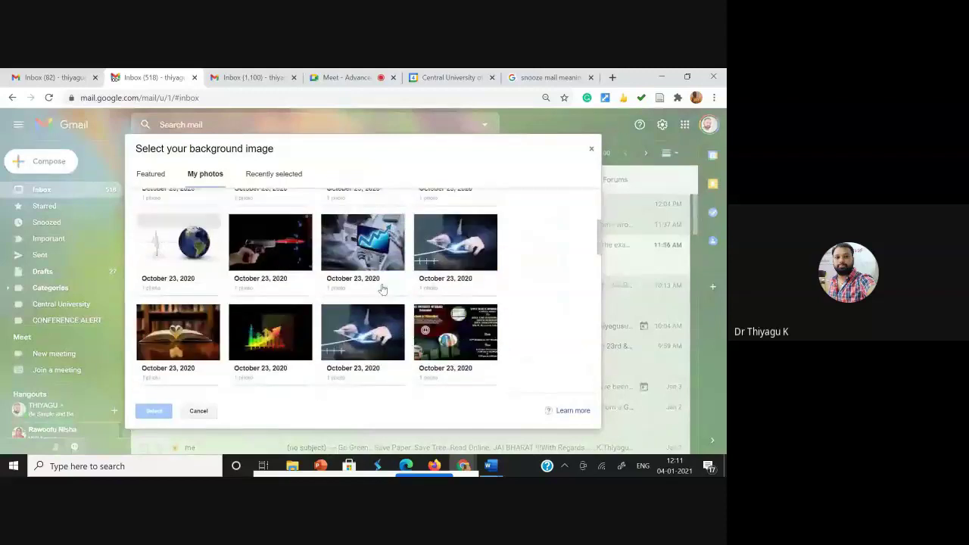
scroll(383, 288, down, 1)
click(194, 303)
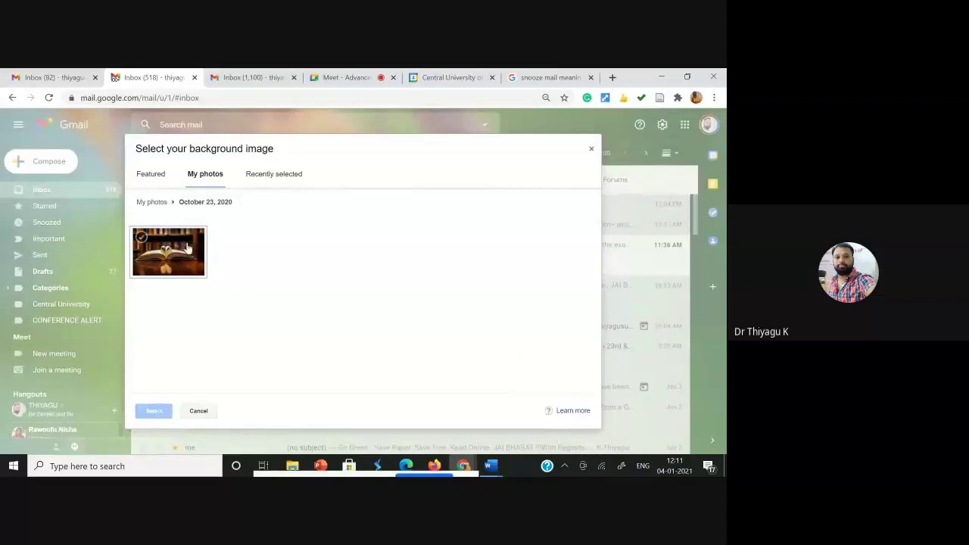
click(174, 261)
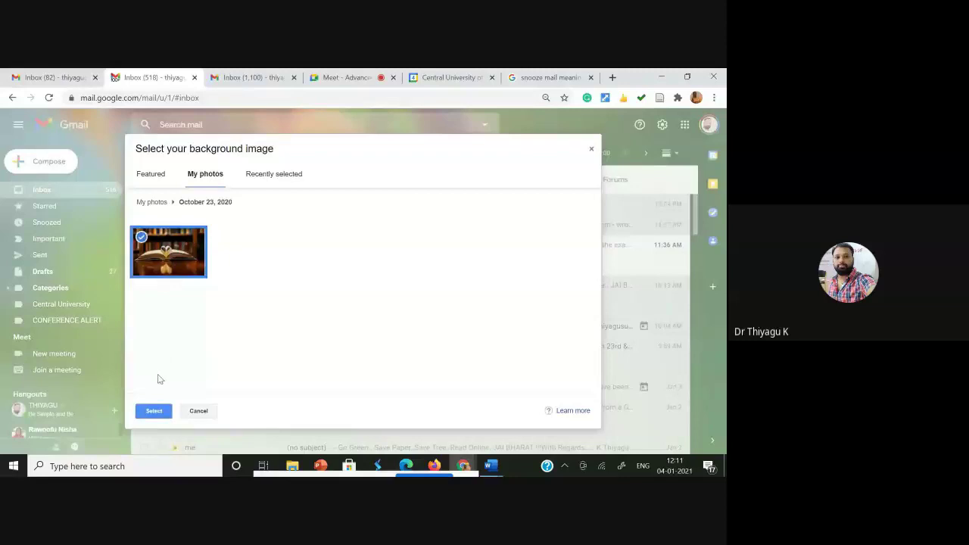
click(154, 412)
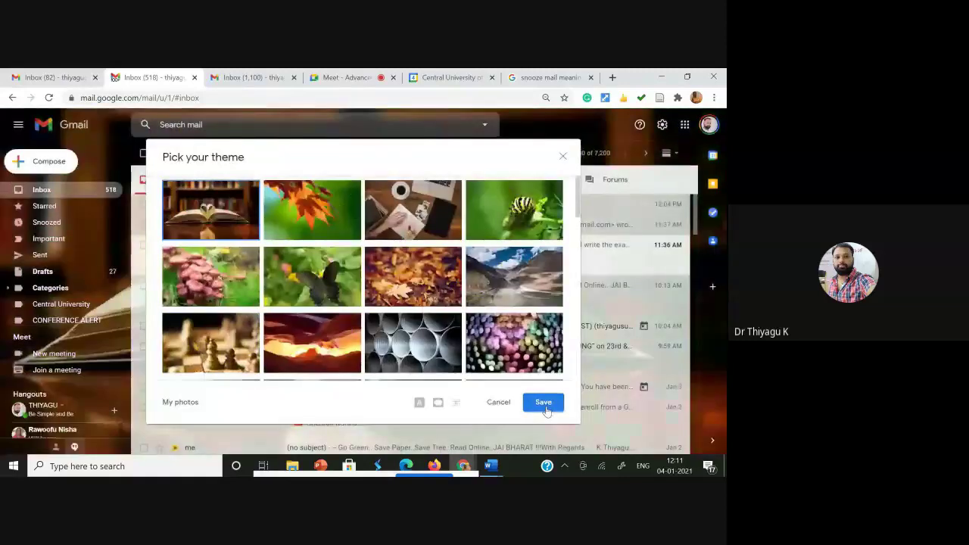
click(545, 406)
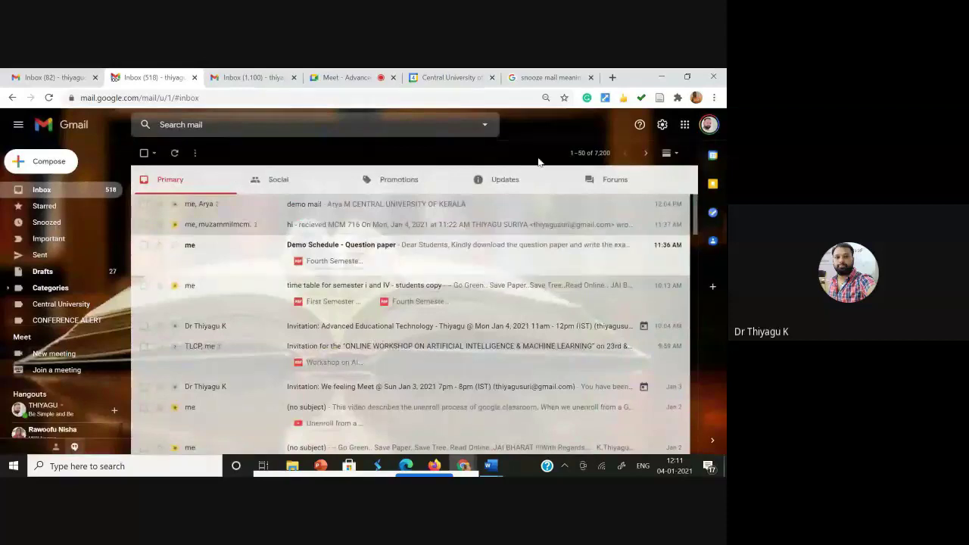
key(ctrl+minus)
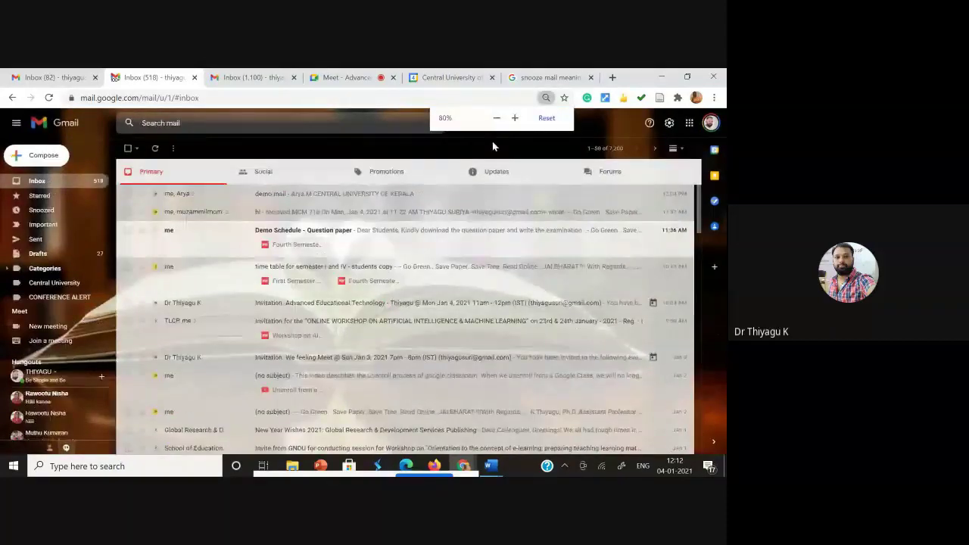
key(ctrl+plus)
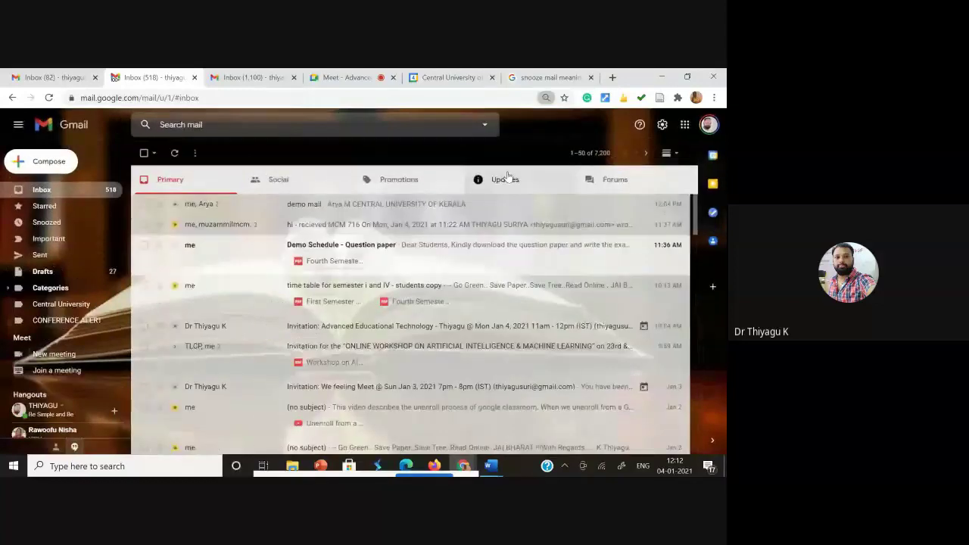
click(252, 75)
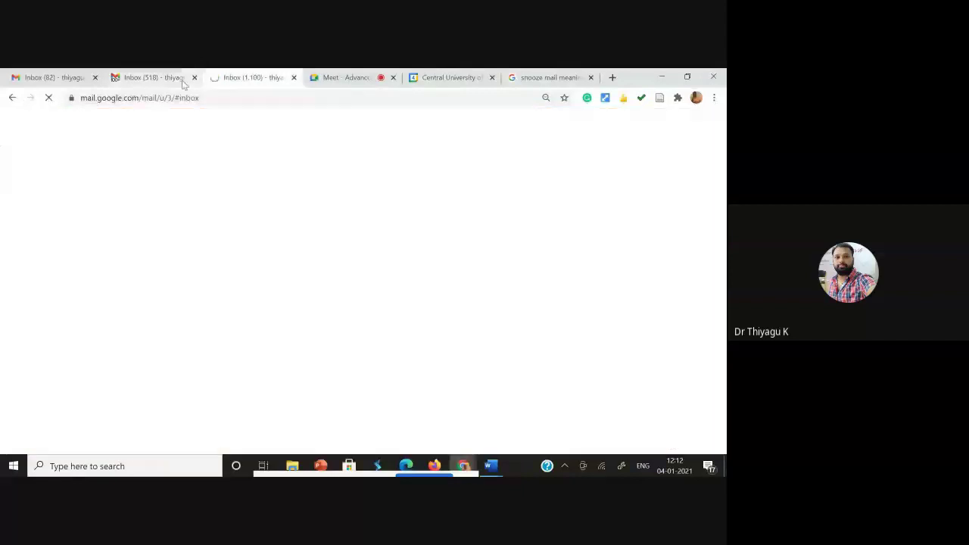
click(161, 79)
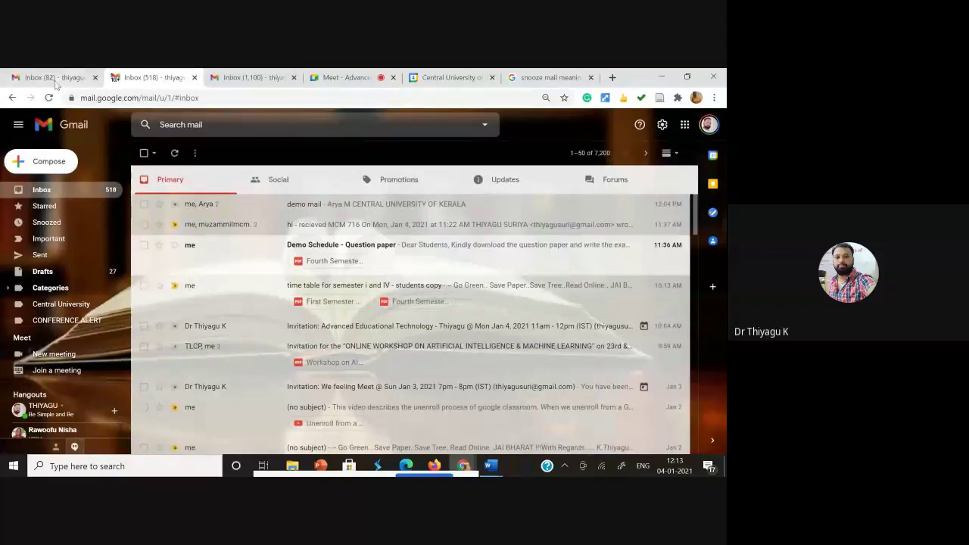
click(422, 207)
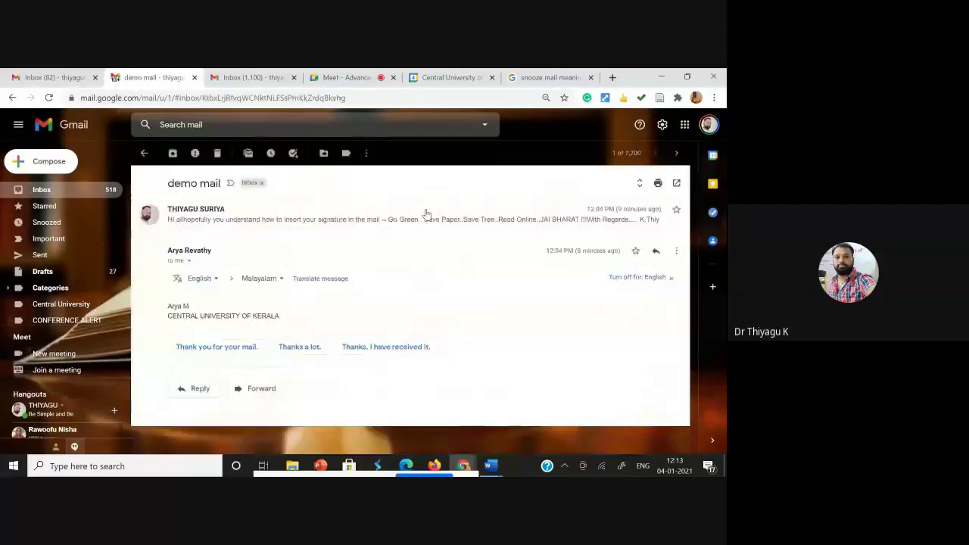
click(676, 250)
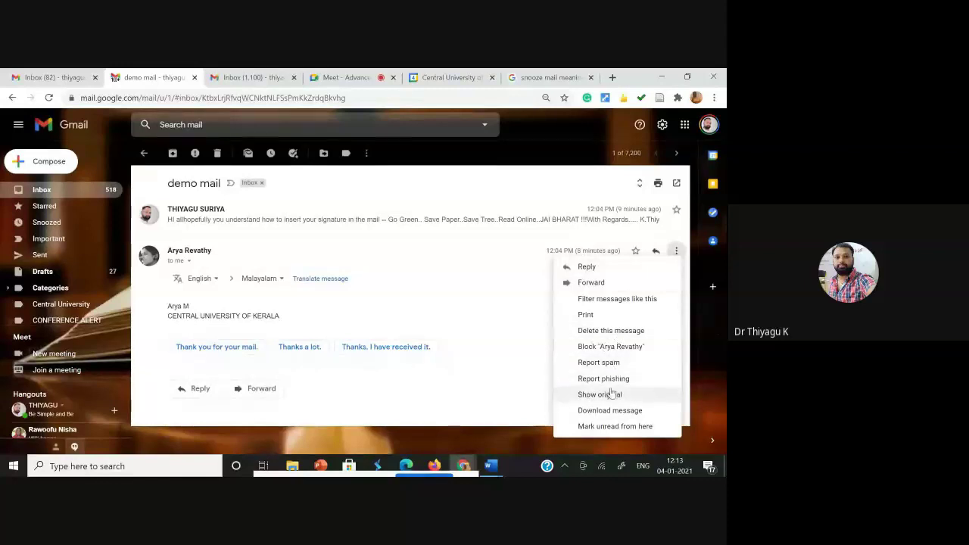
click(522, 438)
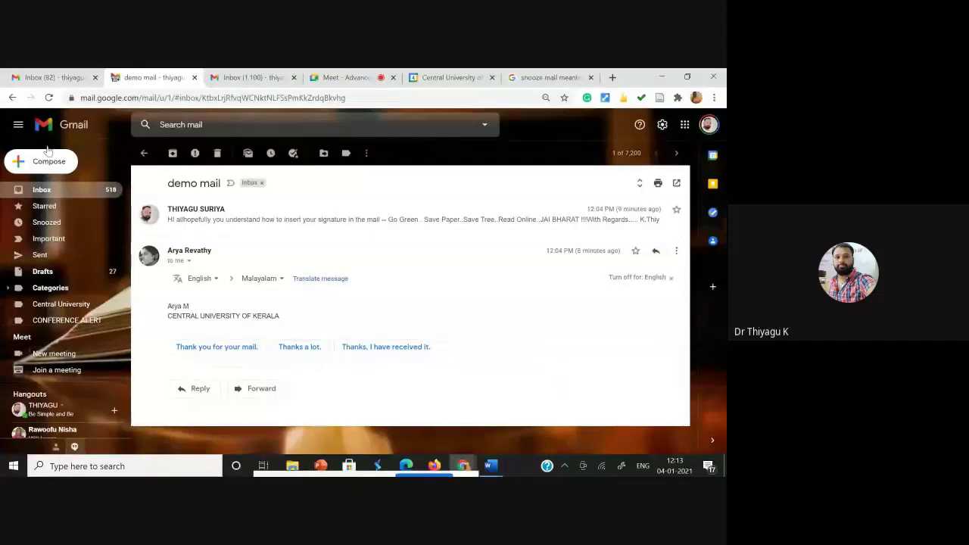
click(43, 190)
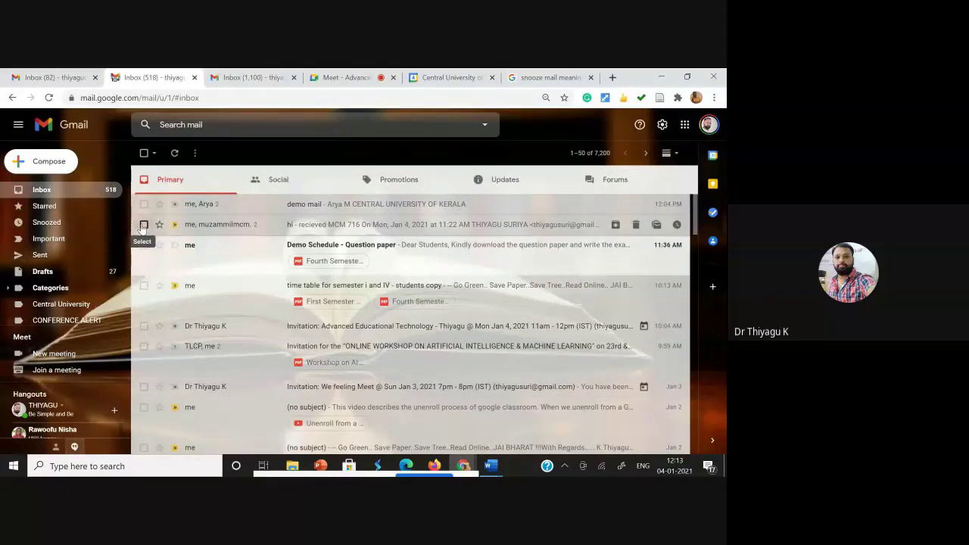
right_click(142, 228)
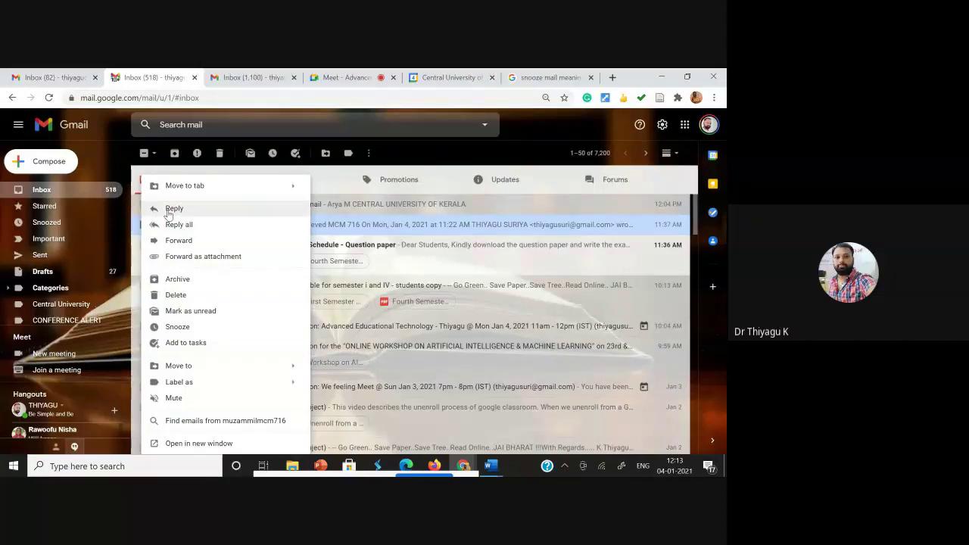
click(171, 209)
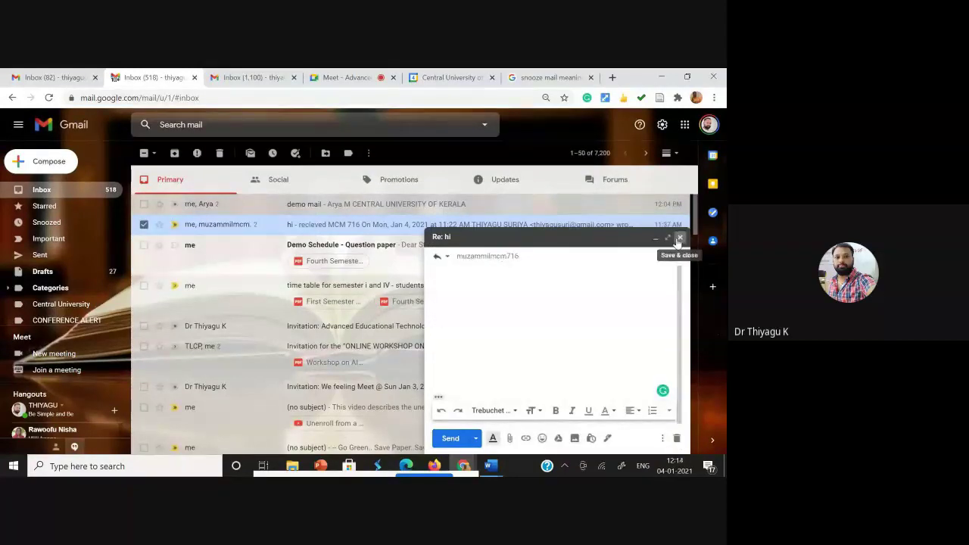
click(679, 237)
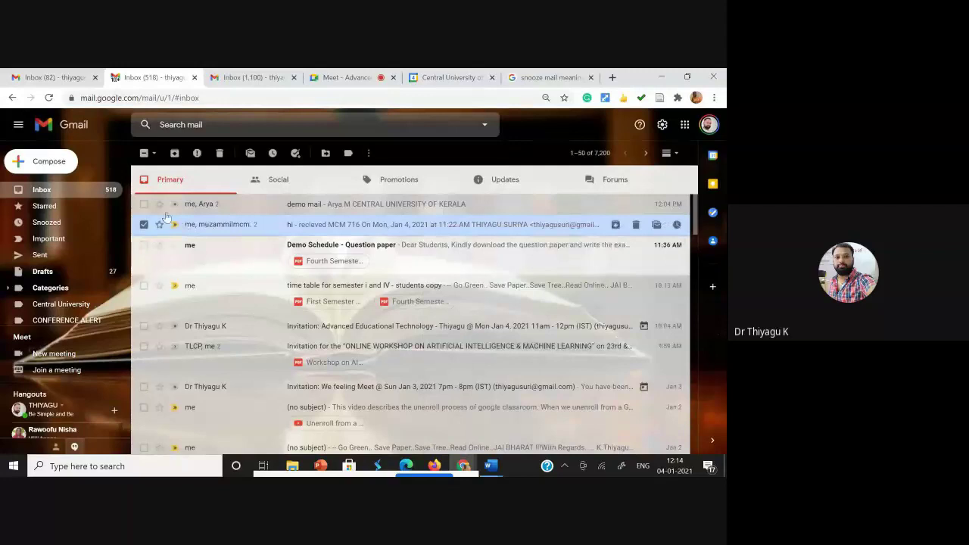
right_click(144, 224)
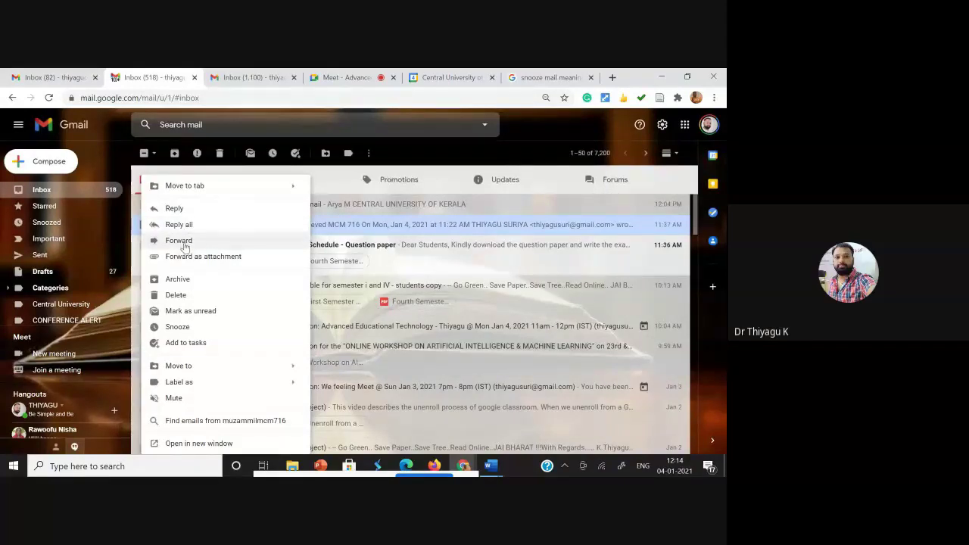
click(180, 240)
scroll(529, 325, down, 2)
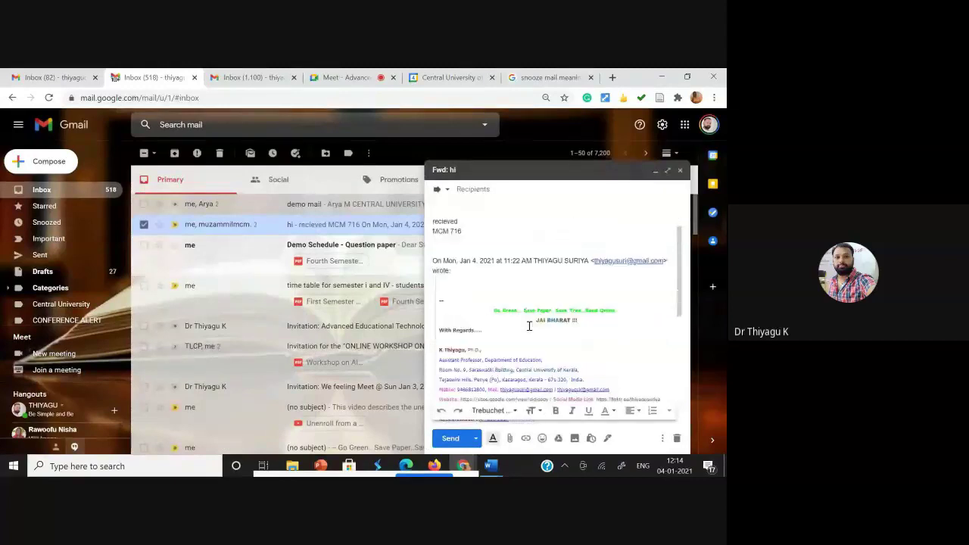
scroll(529, 318, up, 3)
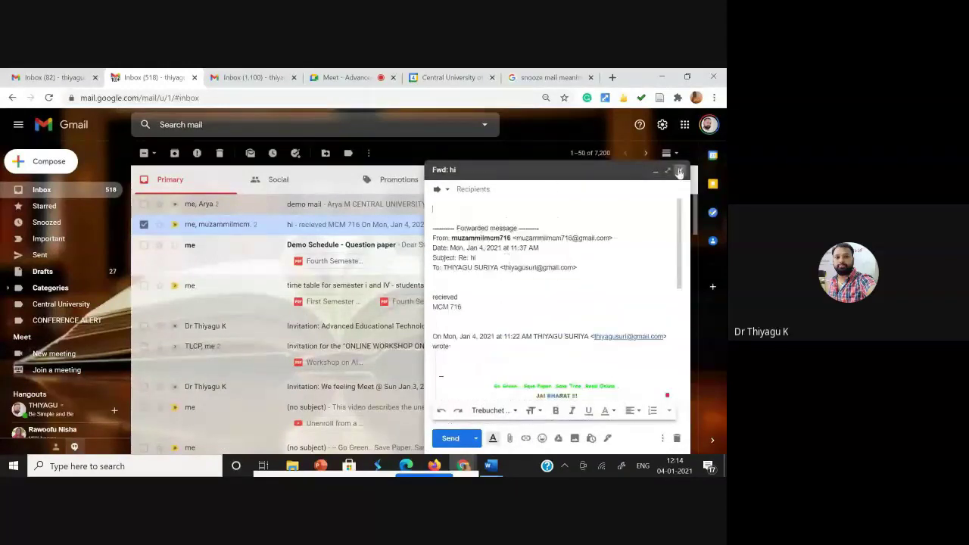
click(679, 171)
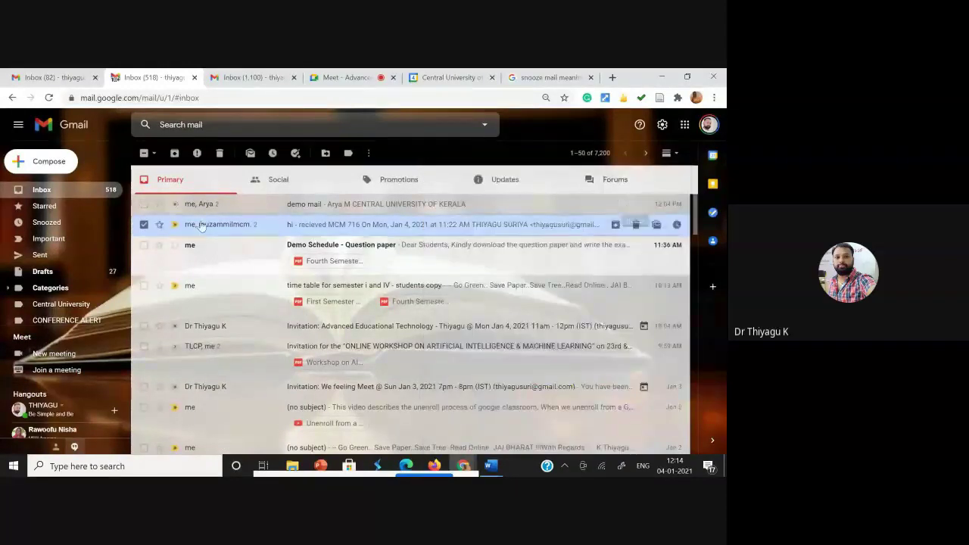
Delete the 'hi' conversation from its context menu, then open the demo mail's actions menu
right_click(144, 231)
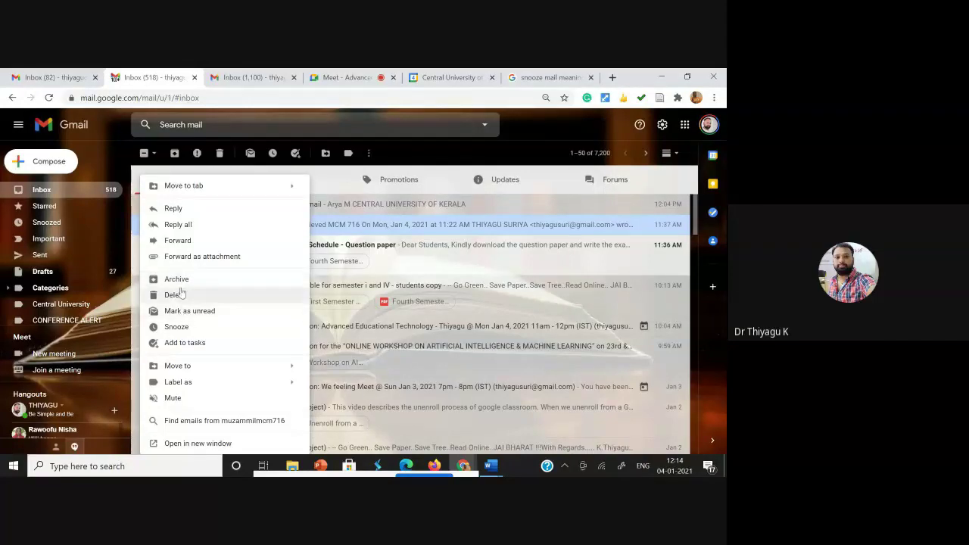
click(180, 296)
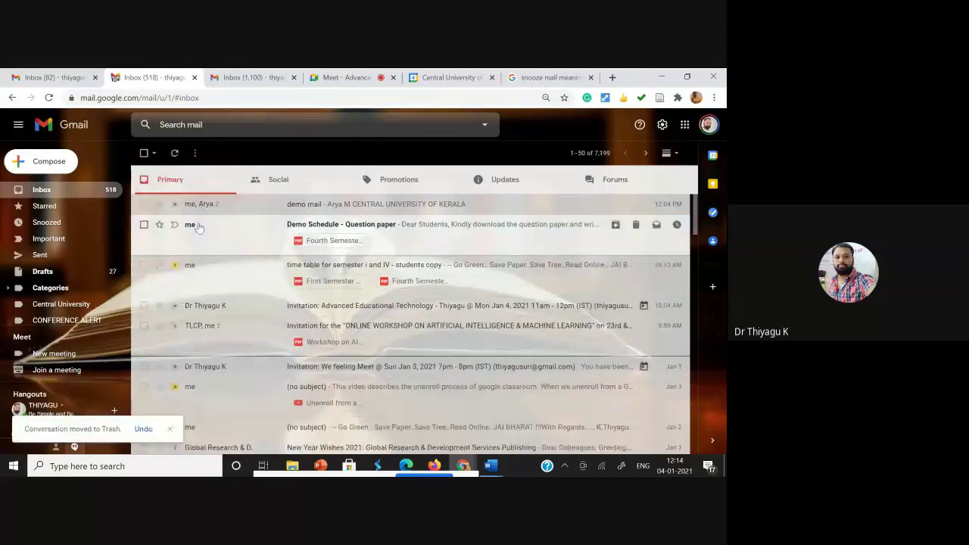
right_click(148, 206)
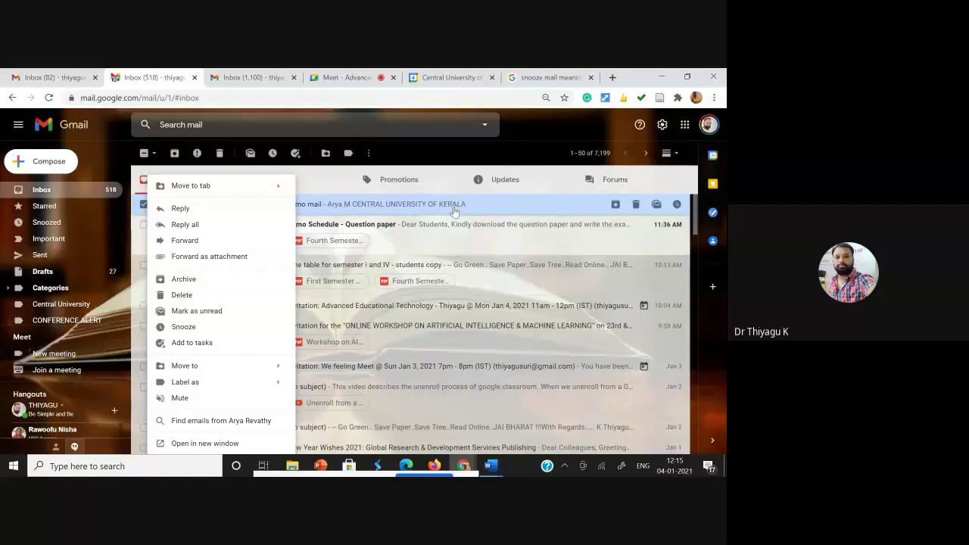
click(232, 328)
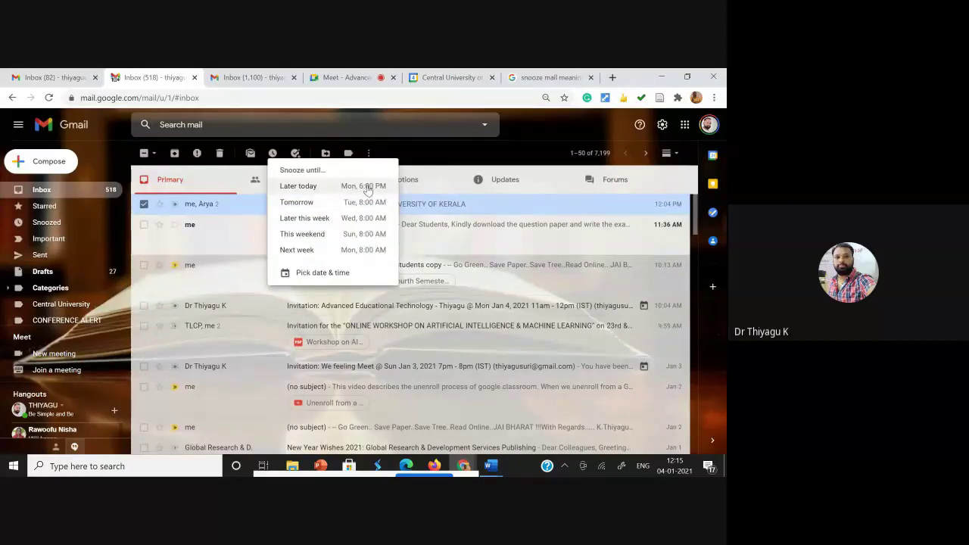
click(442, 161)
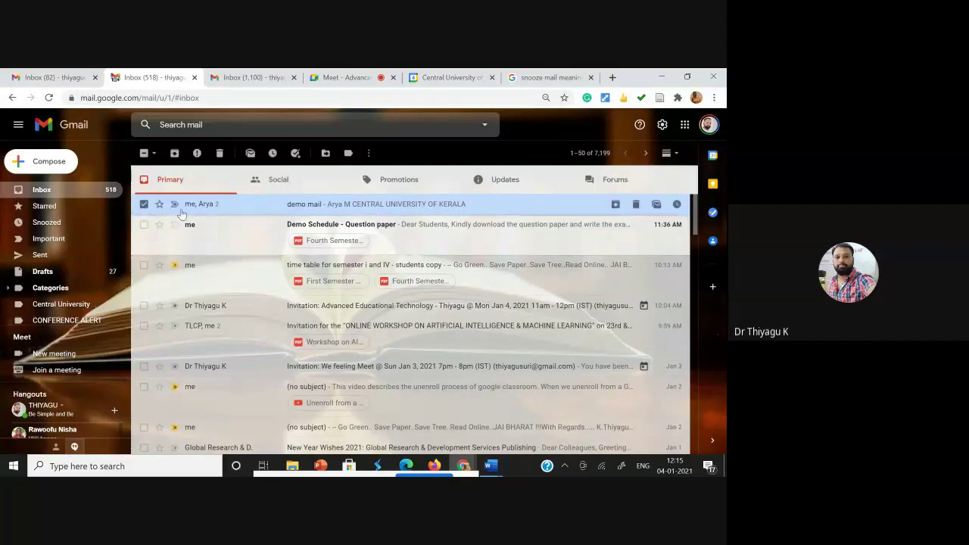
right_click(144, 210)
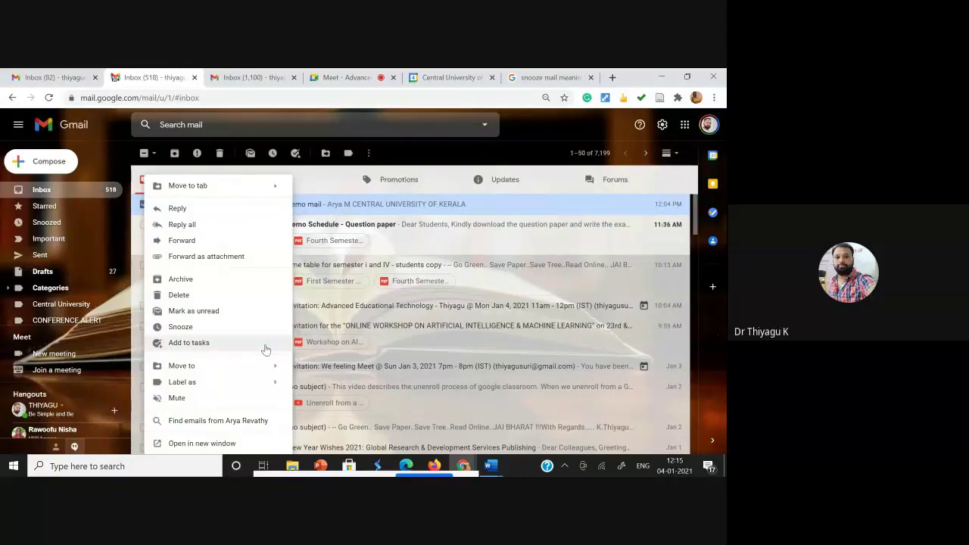
Add the demo mail to My Tasks, then close the Tasks side panel
click(222, 348)
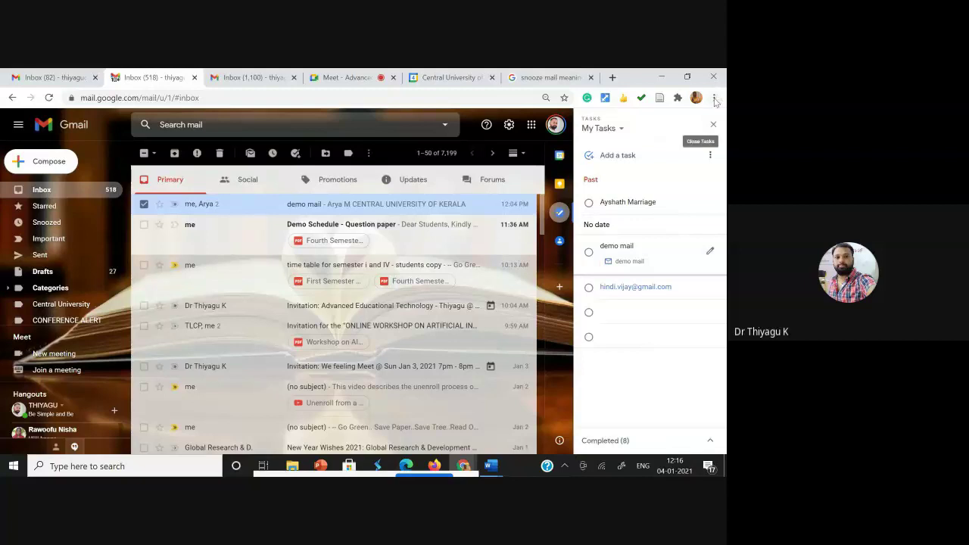
click(713, 125)
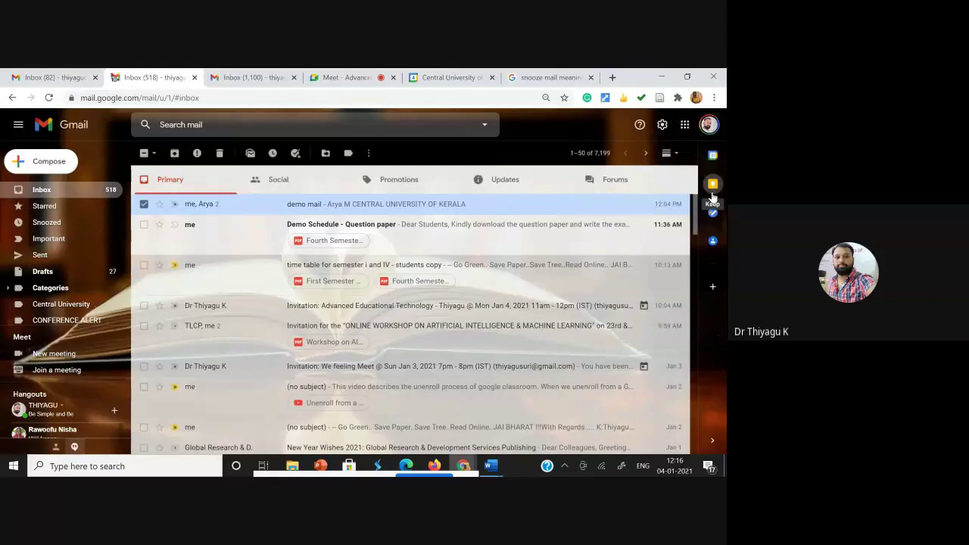
Move the 'demo mail' conversation to the Central University label via its Move to menu
right_click(144, 210)
mouse_move(202, 381)
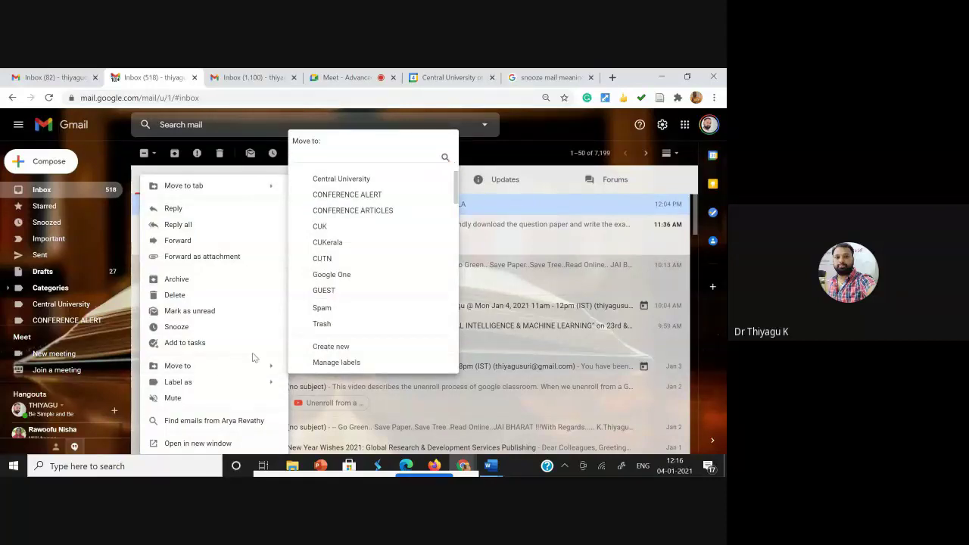
mouse_move(268, 367)
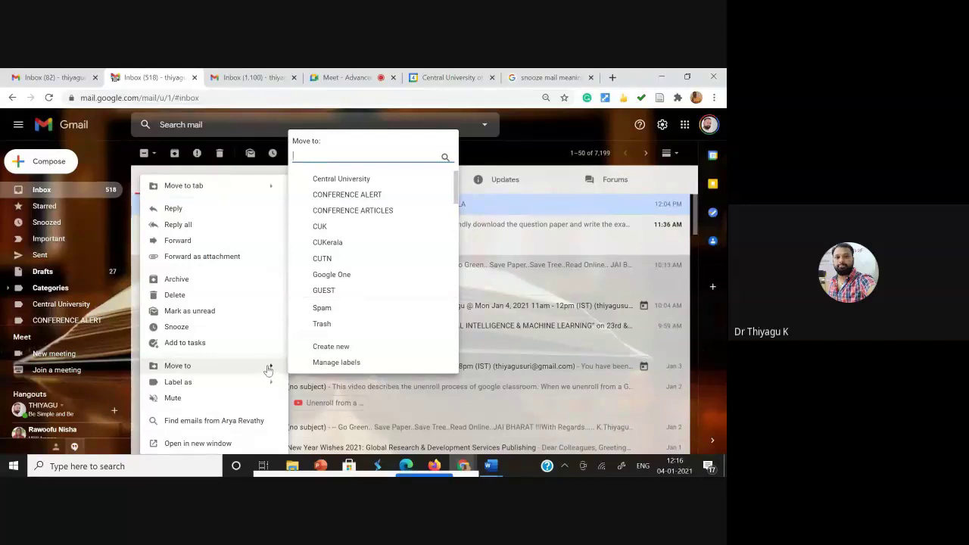
scroll(49, 240, down, 3)
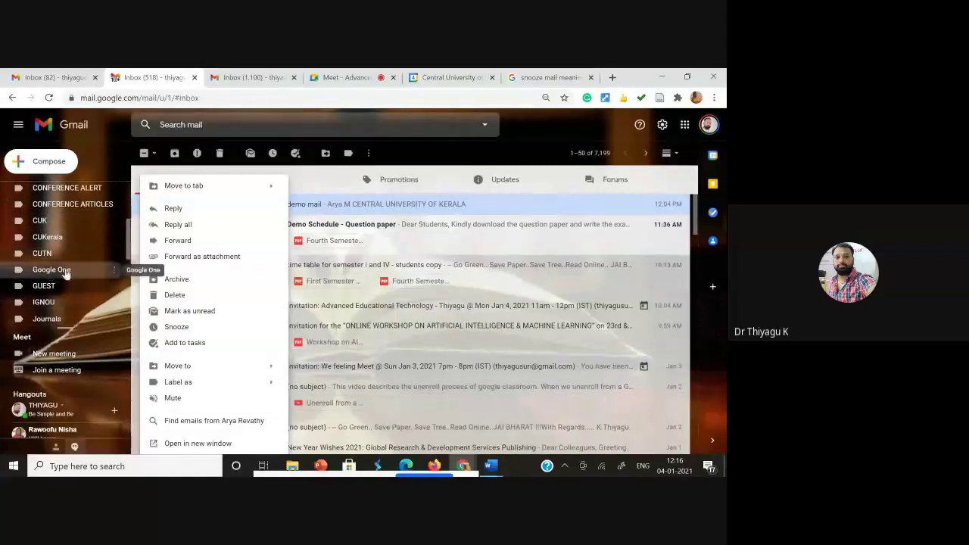
scroll(49, 265, down, 2)
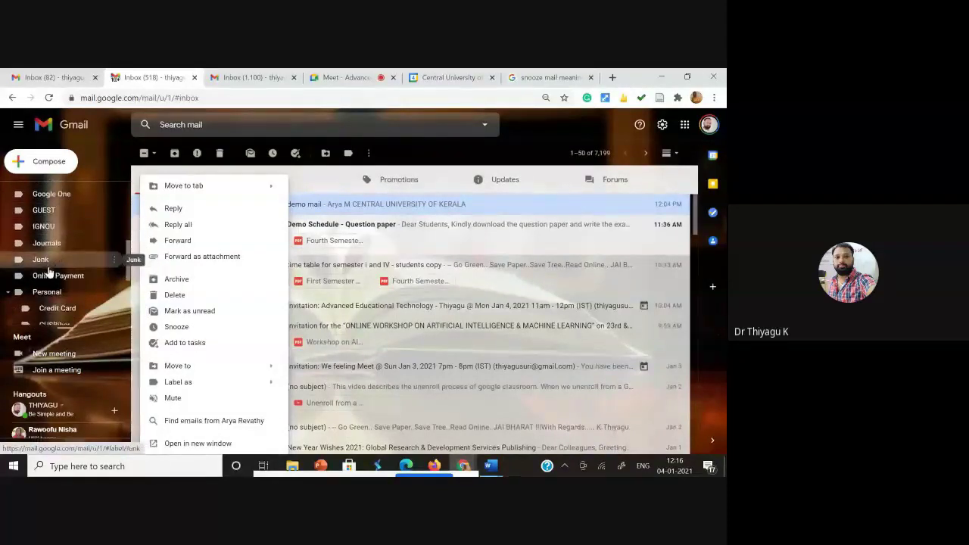
scroll(50, 269, down, 1)
scroll(57, 249, down, 3)
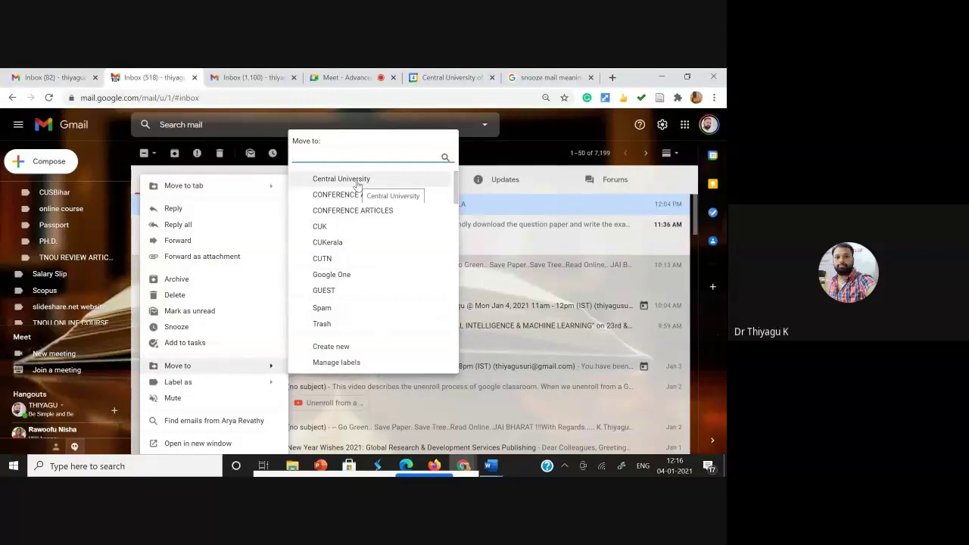
click(356, 179)
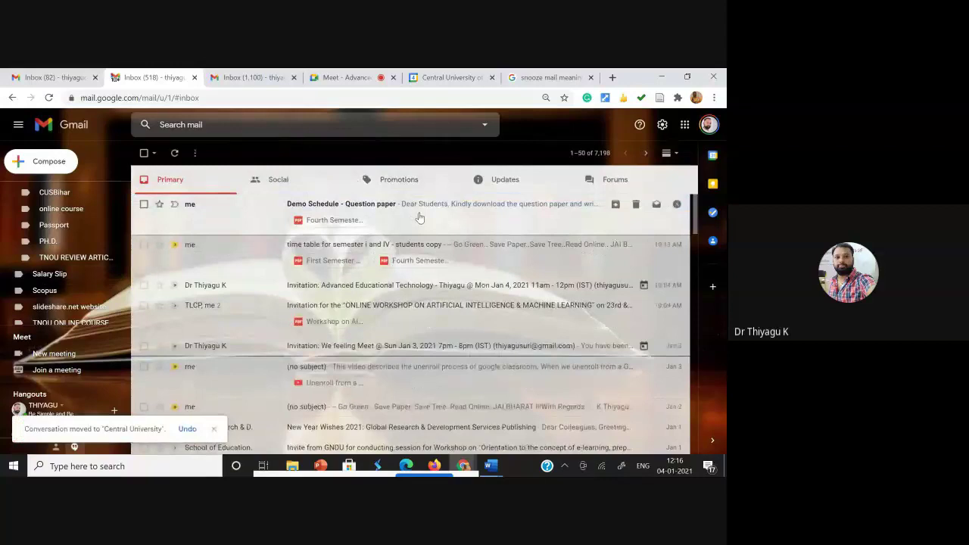
right_click(141, 210)
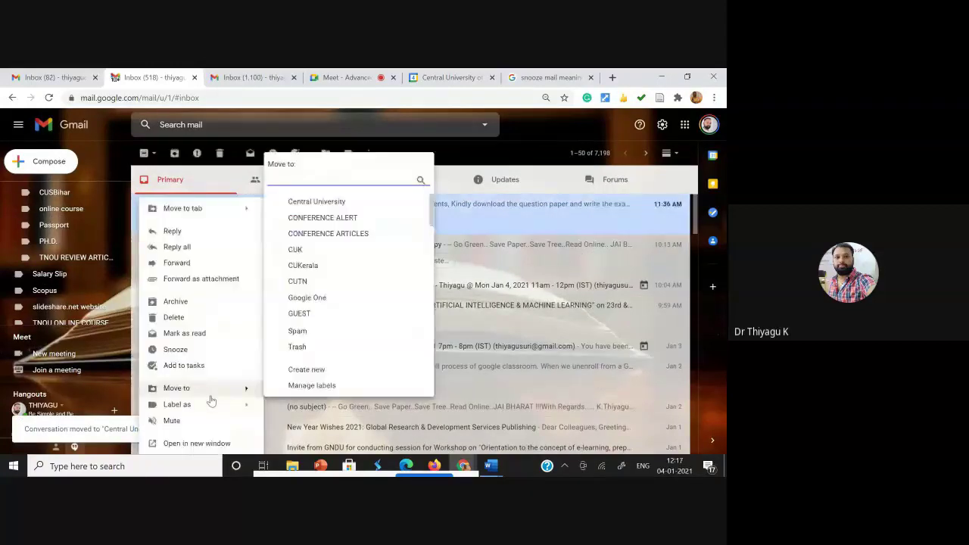
mouse_move(211, 406)
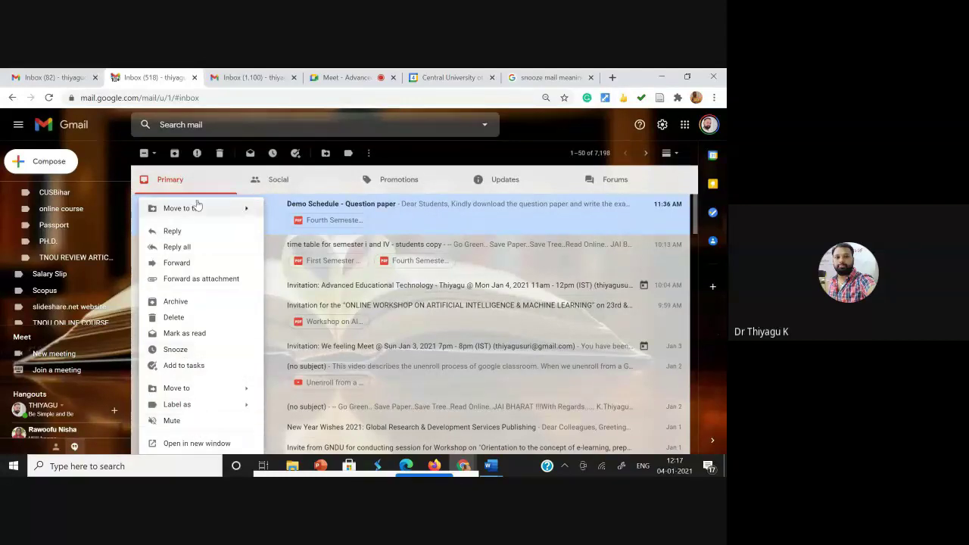
mouse_move(197, 208)
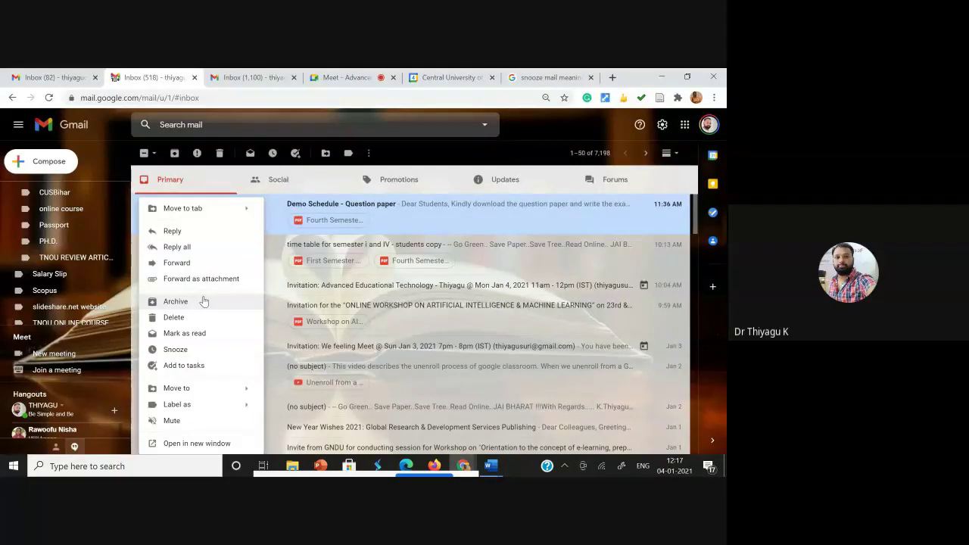
click(426, 158)
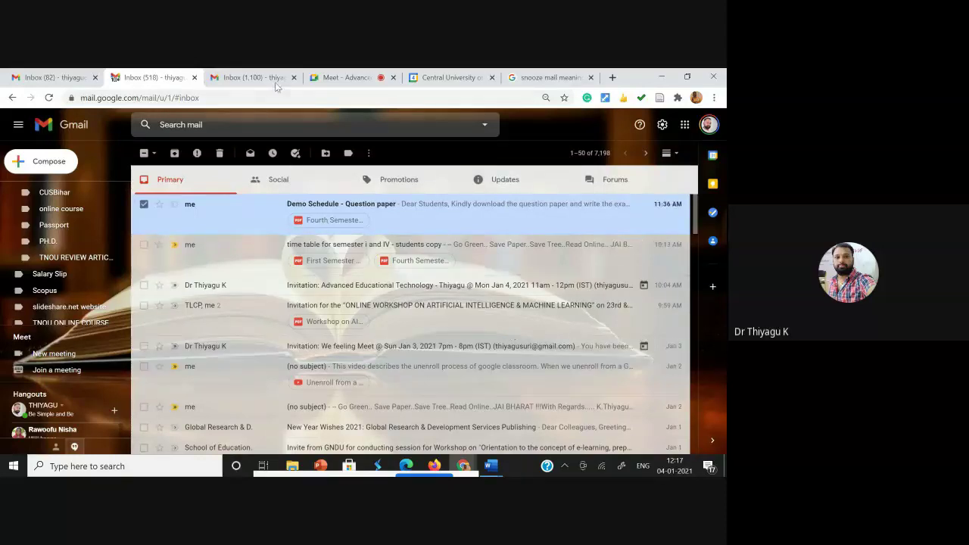
Check the Google Meet call, then switch to the 'Inbox (1,100)' Gmail tab
click(344, 79)
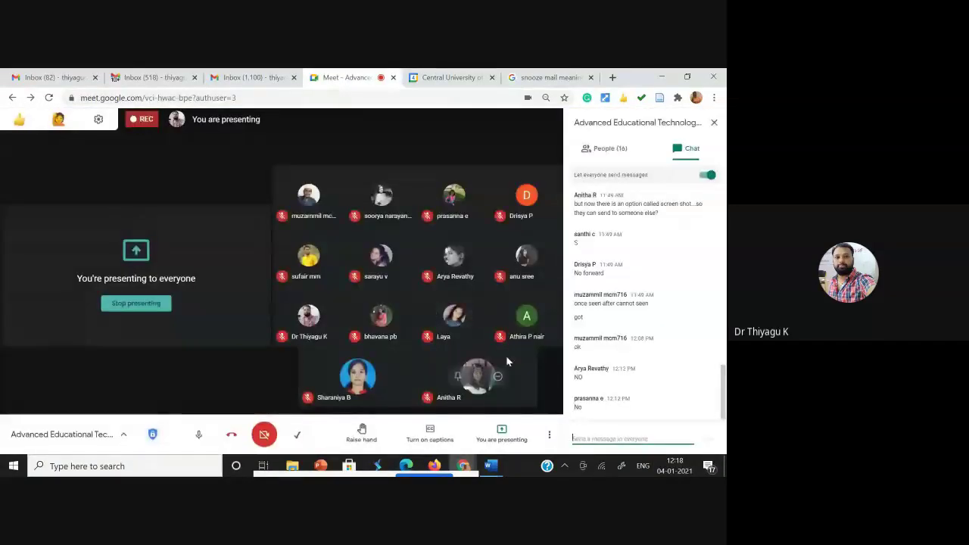
click(241, 76)
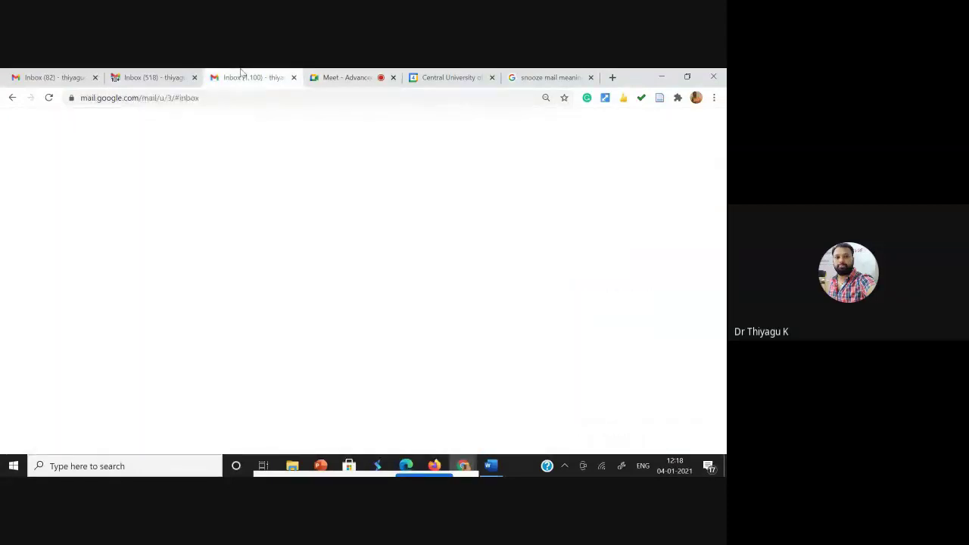